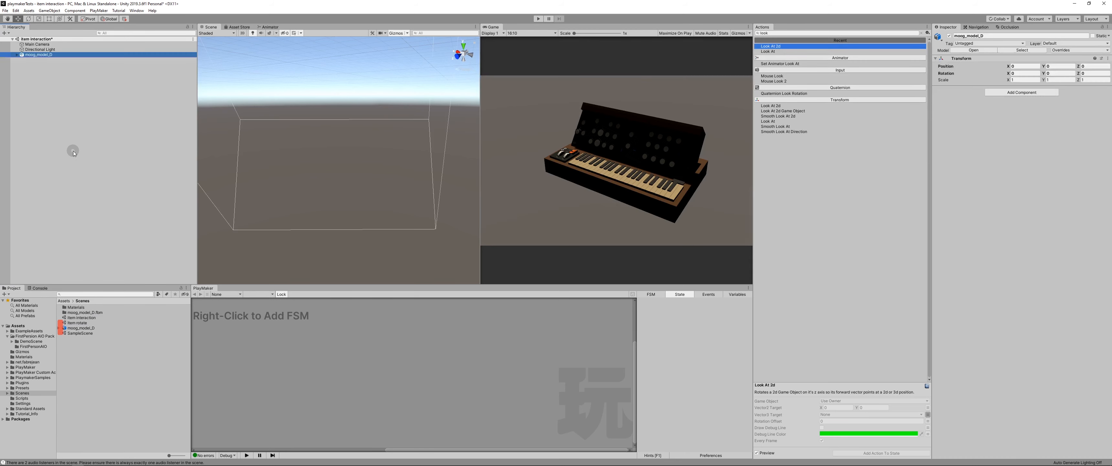
Step: Unpack the moog_model_D prefab completely and delete its CINEMA_4D_Editor child object
{"action": "middle_click_drag", "start_coordinate": [419, 121], "coordinate": [331, 106]}
{"action": "scroll", "coordinate": [334, 123], "scroll_direction": "up", "scroll_amount": 6}
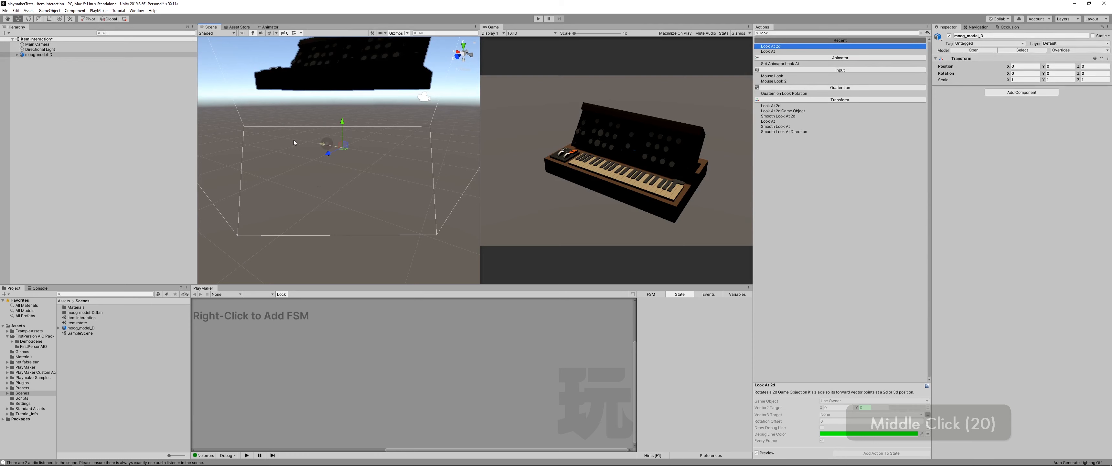
{"action": "left_click", "coordinate": [17, 55]}
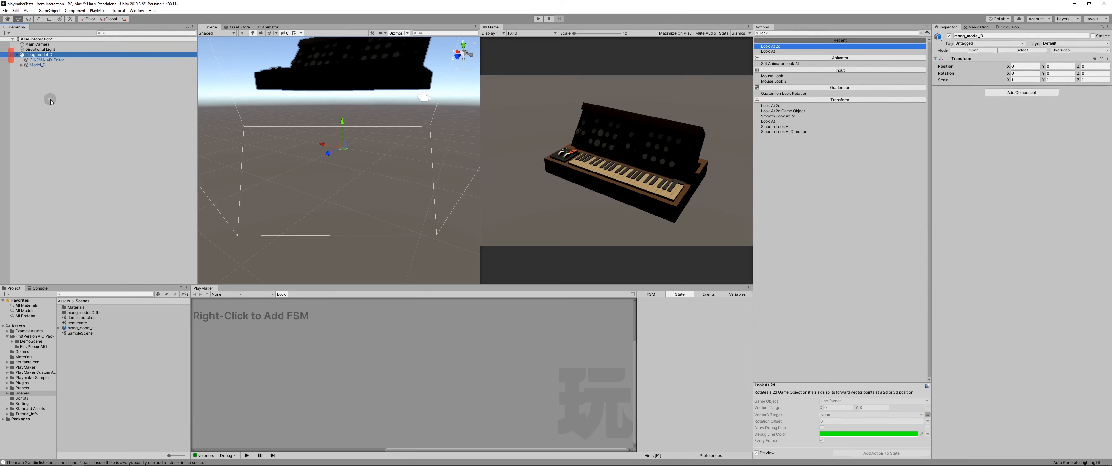
{"action": "right_click", "coordinate": [29, 55]}
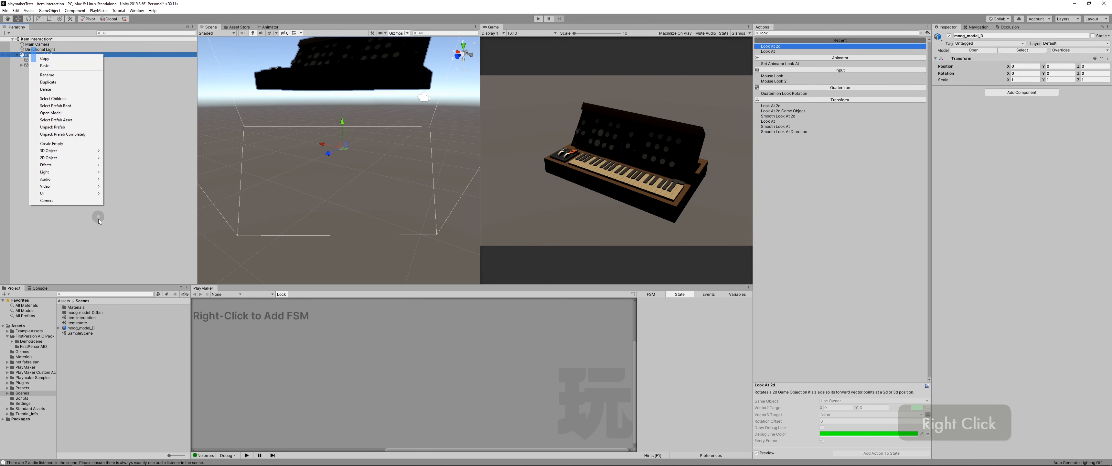
{"action": "left_click", "coordinate": [55, 134]}
{"action": "left_click", "coordinate": [51, 113]}
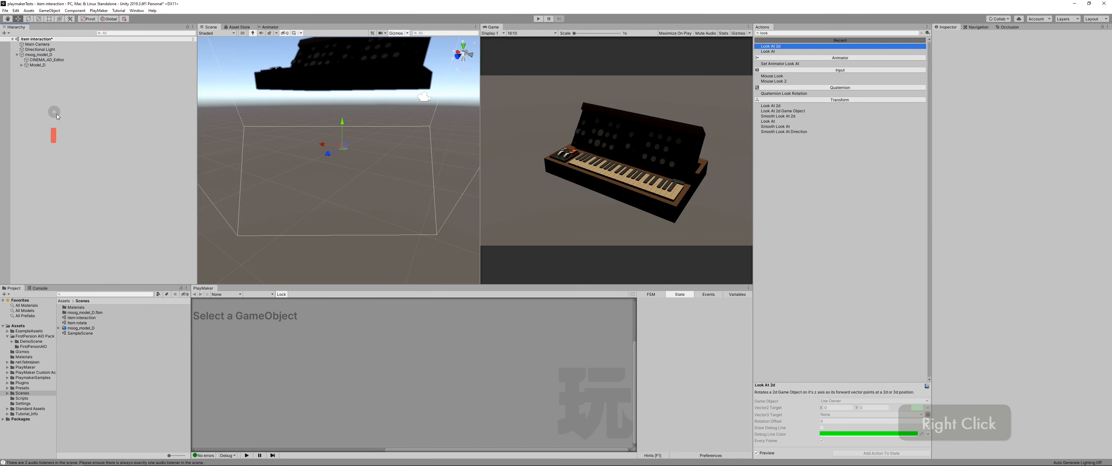
{"action": "left_click", "coordinate": [41, 61]}
{"action": "key", "text": "Delete"}
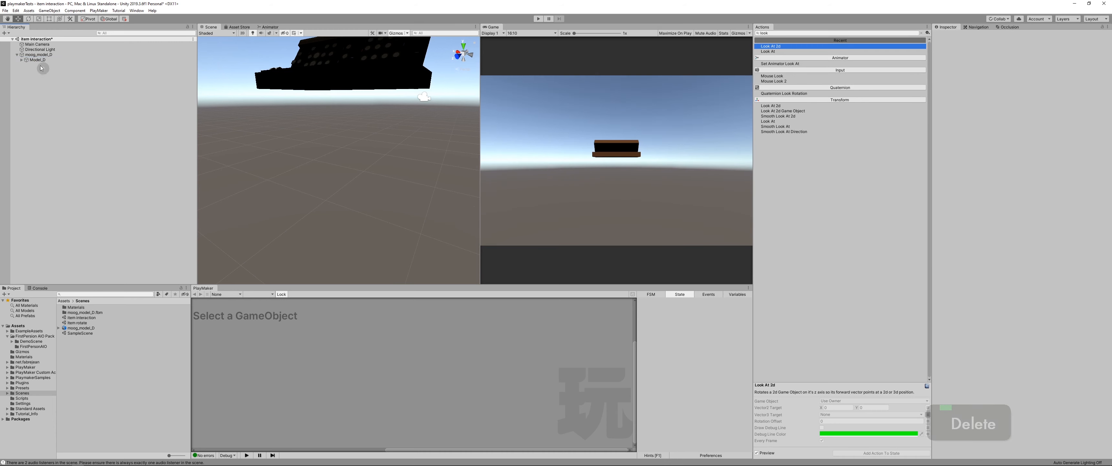
Step: Set the Model_D child object's position to 0 on the X, Y and Z axes
{"action": "left_click", "coordinate": [33, 61]}
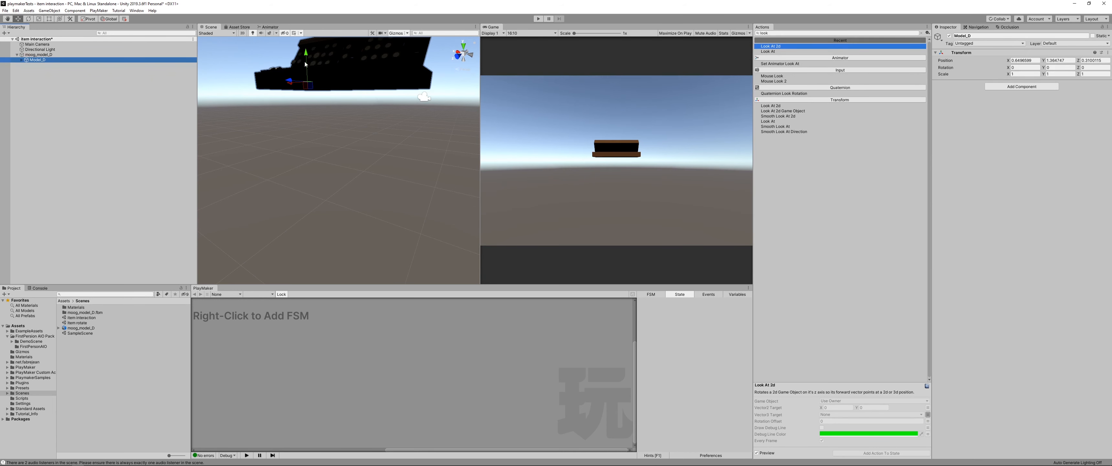
{"action": "left_click", "coordinate": [1025, 60]}
{"action": "type", "text": "0"}
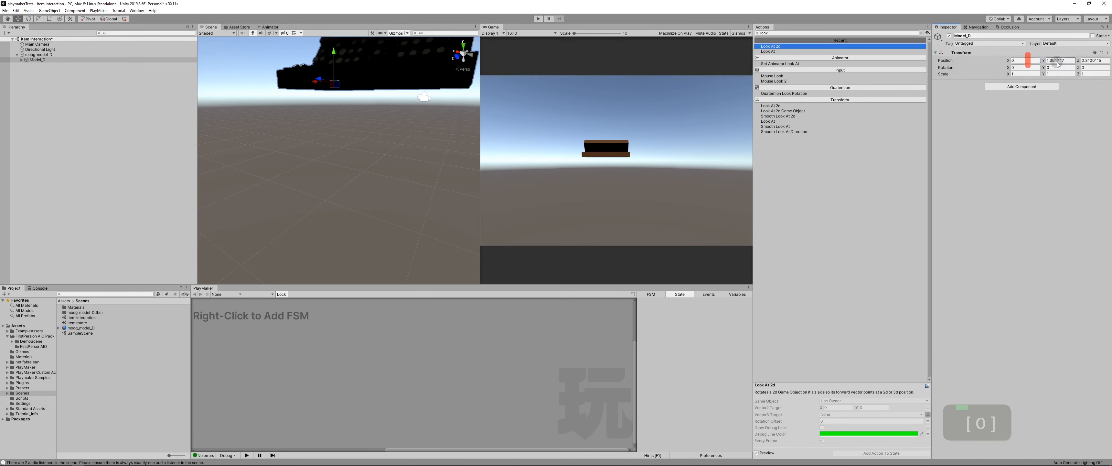
{"action": "left_click", "coordinate": [1052, 60]}
{"action": "type", "text": "0"}
{"action": "key", "text": "Return"}
{"action": "left_click", "coordinate": [1093, 60]}
{"action": "type", "text": "0"}
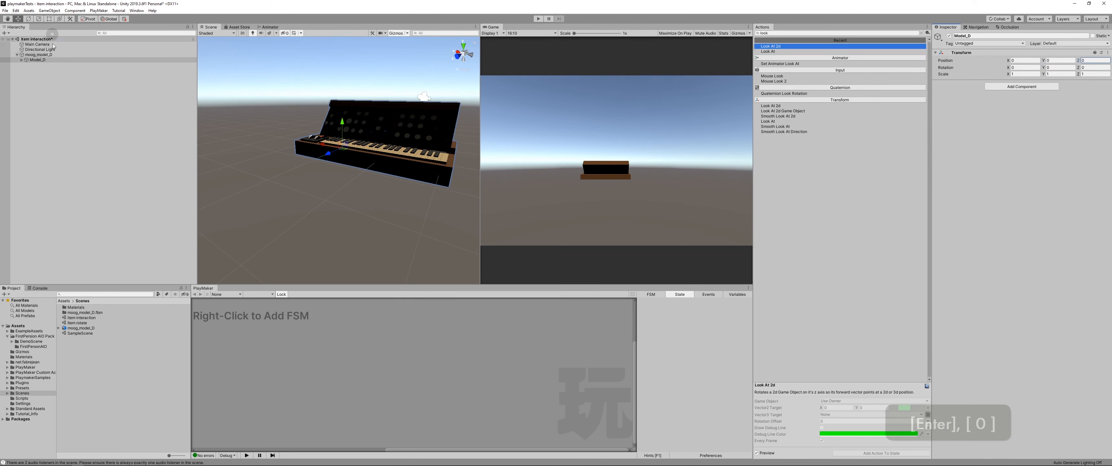
Step: Move Model_D along the X axis to about 0.637 to center the synthesizer on its parent's pivot
{"action": "left_click", "coordinate": [27, 56]}
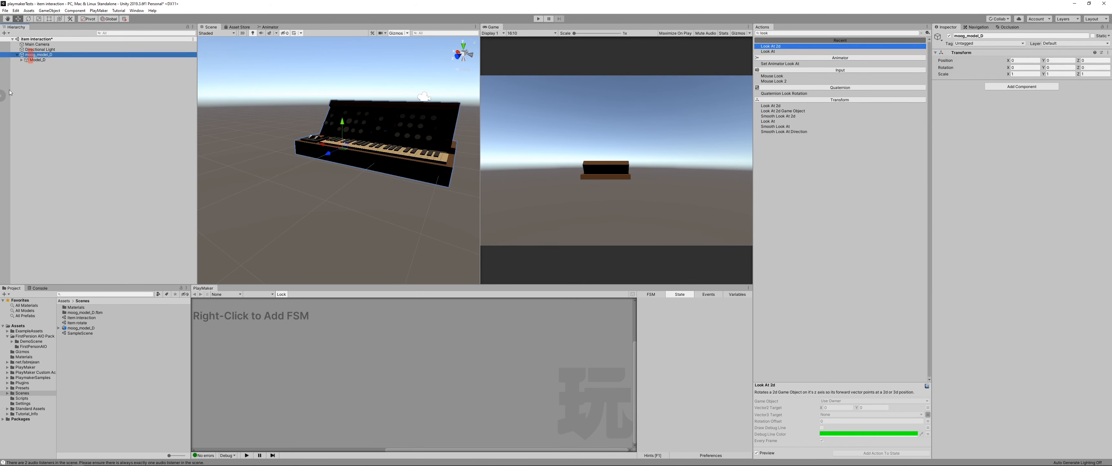
{"action": "middle_click_drag", "start_coordinate": [401, 151], "coordinate": [468, 143]}
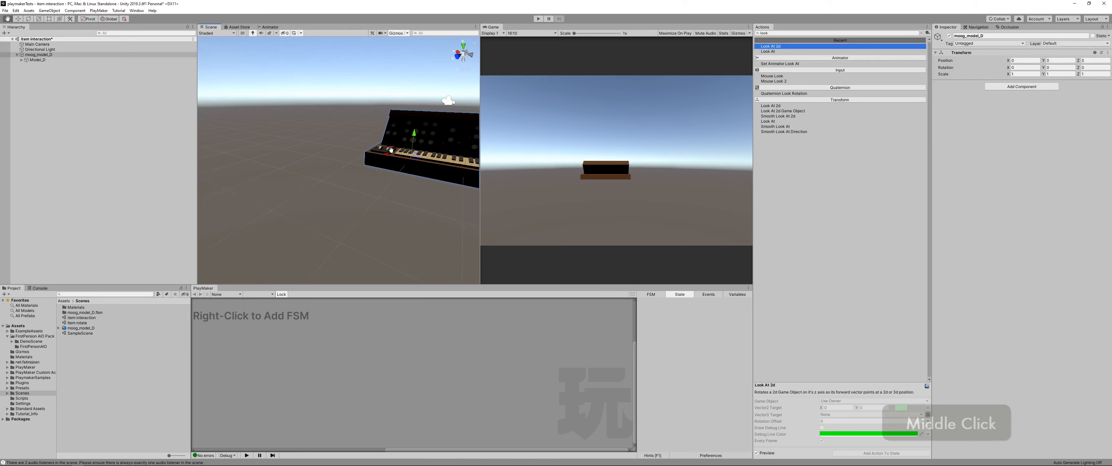
{"action": "right_click_drag", "start_coordinate": [404, 153], "coordinate": [457, 137]}
{"action": "middle_click_drag", "start_coordinate": [327, 153], "coordinate": [376, 159]}
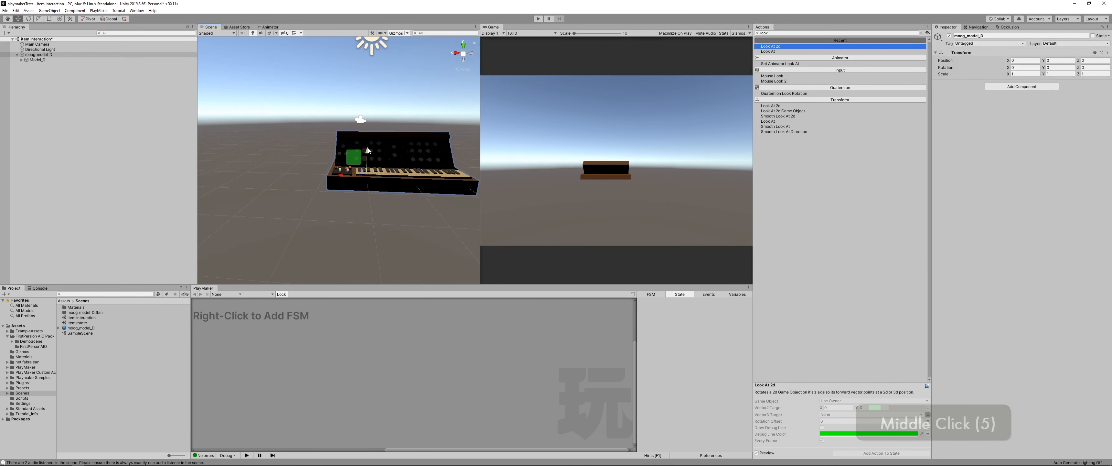
{"action": "scroll", "coordinate": [364, 151], "scroll_direction": "down", "scroll_amount": 3}
{"action": "scroll", "coordinate": [364, 147], "scroll_direction": "up", "scroll_amount": 4}
{"action": "left_click", "coordinate": [463, 55]}
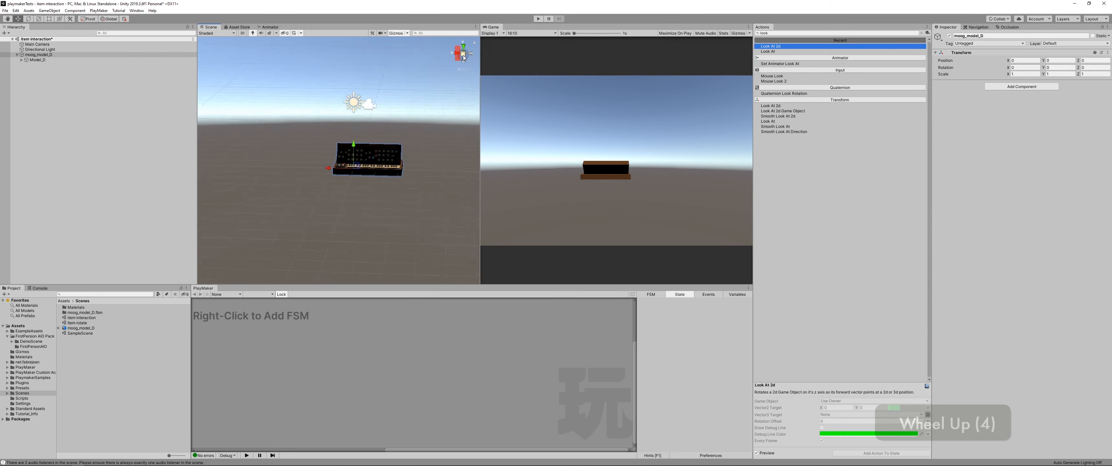
{"action": "left_click", "coordinate": [463, 55]}
{"action": "left_click", "coordinate": [463, 54]}
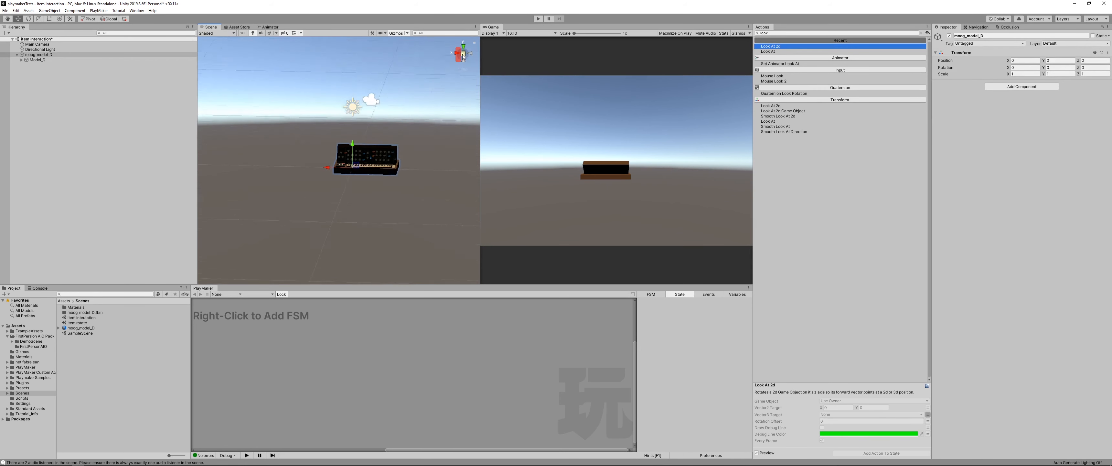
{"action": "left_click", "coordinate": [463, 55]}
{"action": "left_click", "coordinate": [40, 61]}
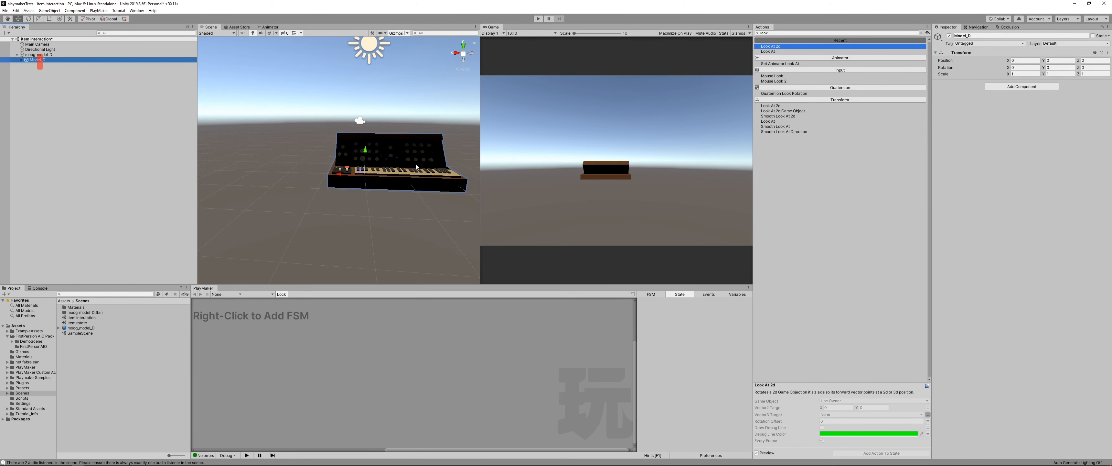
{"action": "left_click_drag", "start_coordinate": [334, 177], "coordinate": [312, 176]}
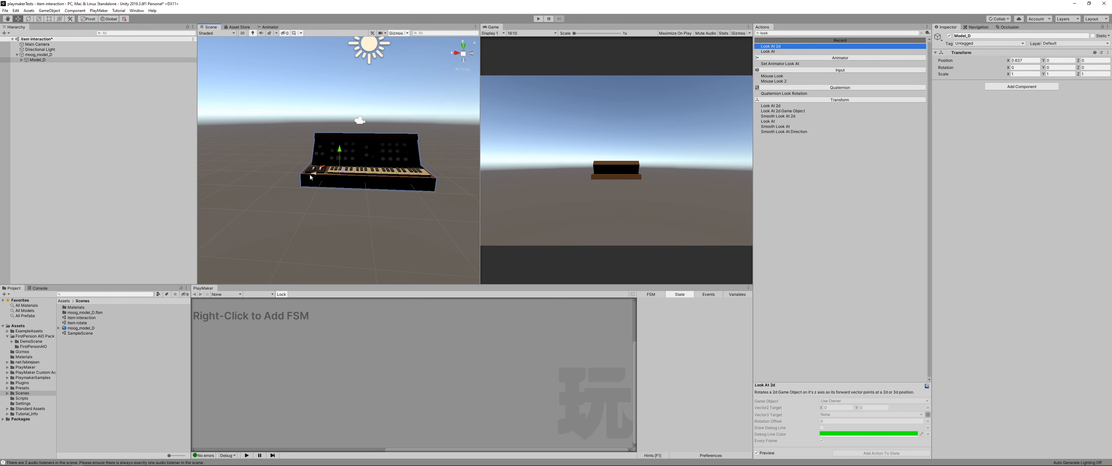
Step: Add a Box Collider component to the parent object moog_model_D
{"action": "left_click", "coordinate": [32, 60]}
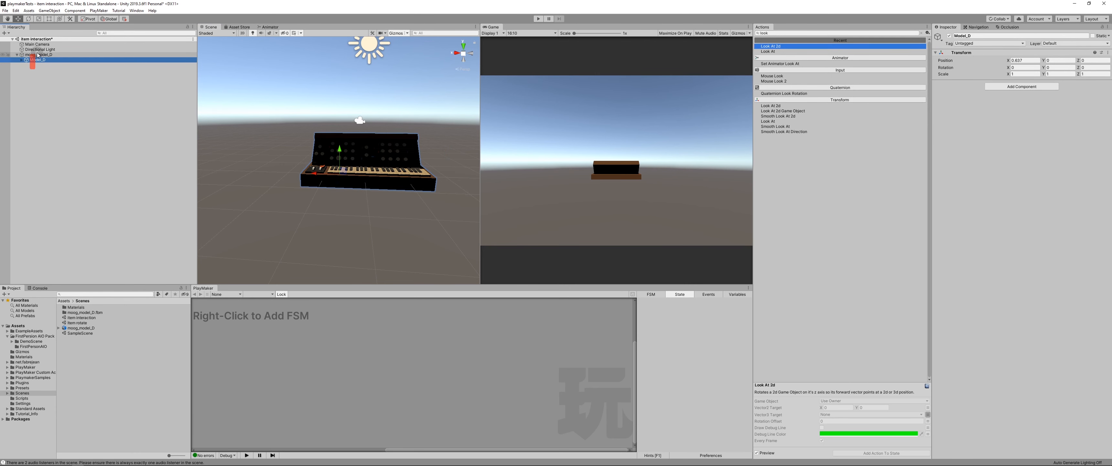
{"action": "left_click", "coordinate": [37, 55]}
{"action": "middle_click_drag", "start_coordinate": [399, 161], "coordinate": [397, 161]}
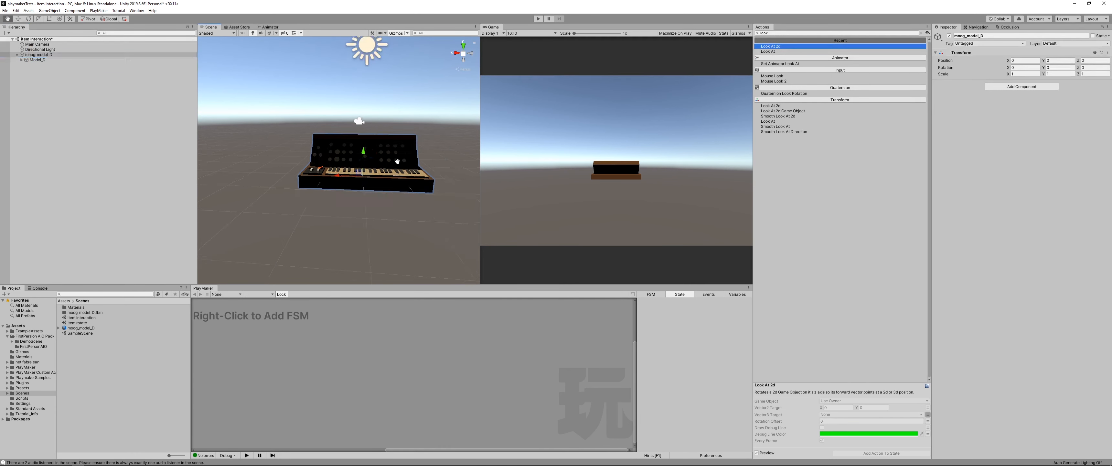
{"action": "left_click_drag", "start_coordinate": [397, 161], "coordinate": [256, 182], "text": "alt"}
{"action": "right_click_drag", "start_coordinate": [256, 182], "coordinate": [111, 154], "text": "alt"}
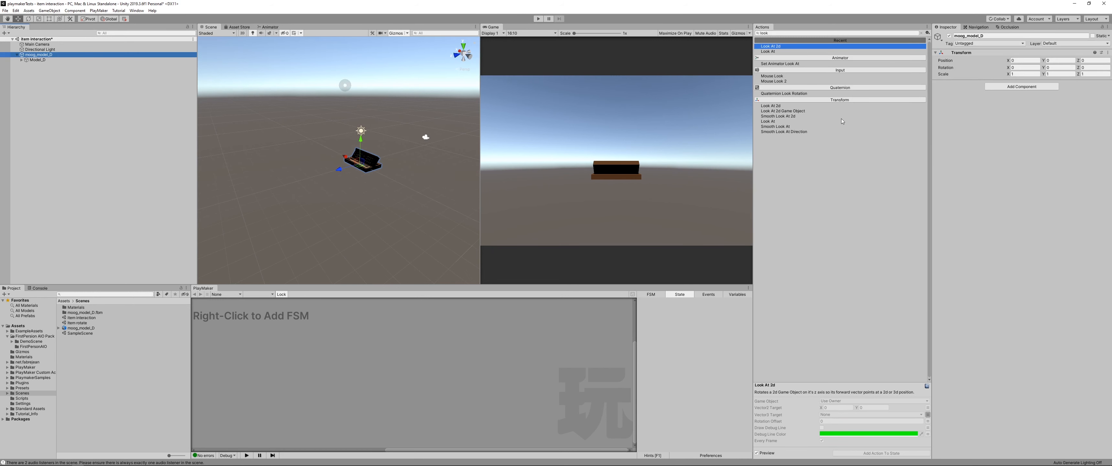
{"action": "left_click", "coordinate": [1006, 86]}
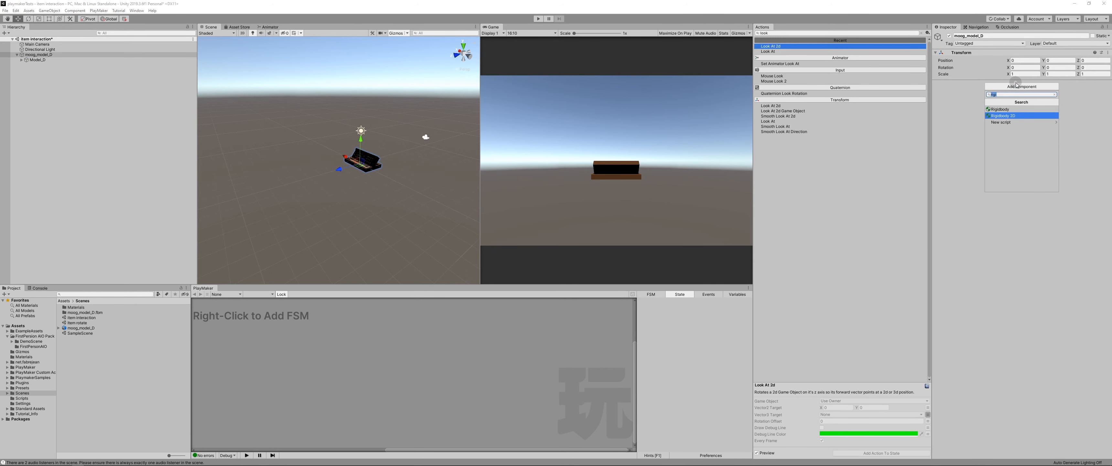
{"action": "type", "text": "collider"}
{"action": "key", "text": "Up"}
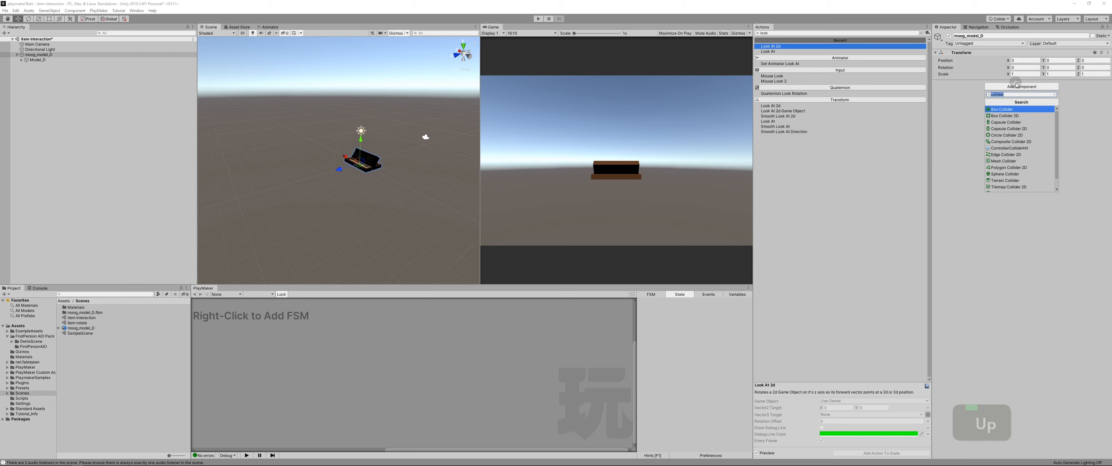
{"action": "key", "text": "Return"}
Step: Widen the box collider to an X size of 3.24 so it spans the keyboard's width
{"action": "scroll", "coordinate": [358, 160], "scroll_direction": "up", "scroll_amount": 20}
{"action": "right_click_drag", "start_coordinate": [359, 160], "coordinate": [394, 156]}
{"action": "middle_click_drag", "start_coordinate": [394, 156], "coordinate": [431, 143]}
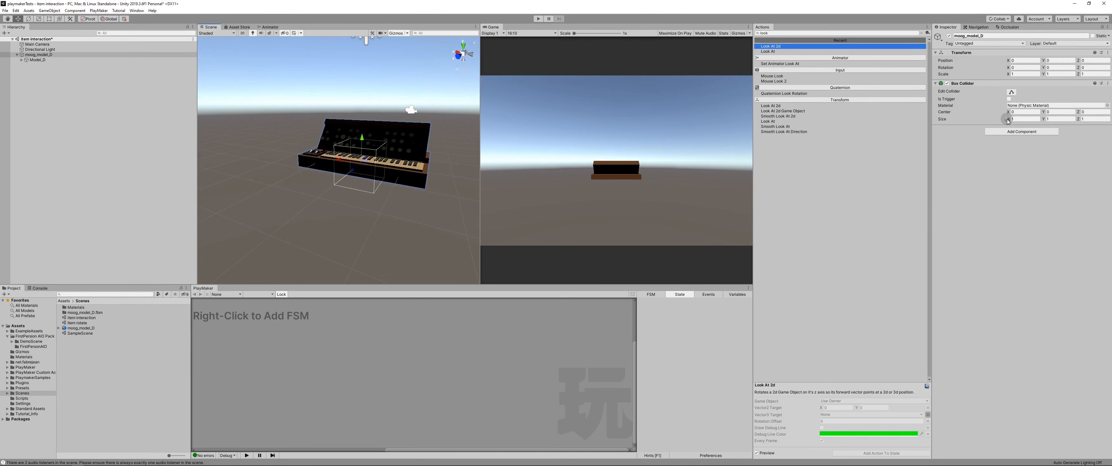
{"action": "left_click_drag", "start_coordinate": [1007, 120], "coordinate": [1033, 113]}
Step: Fit the collider to the model's front outline with Y center 0.43, Y size 1.15 and X size 3.01
{"action": "left_click", "coordinate": [461, 60]}
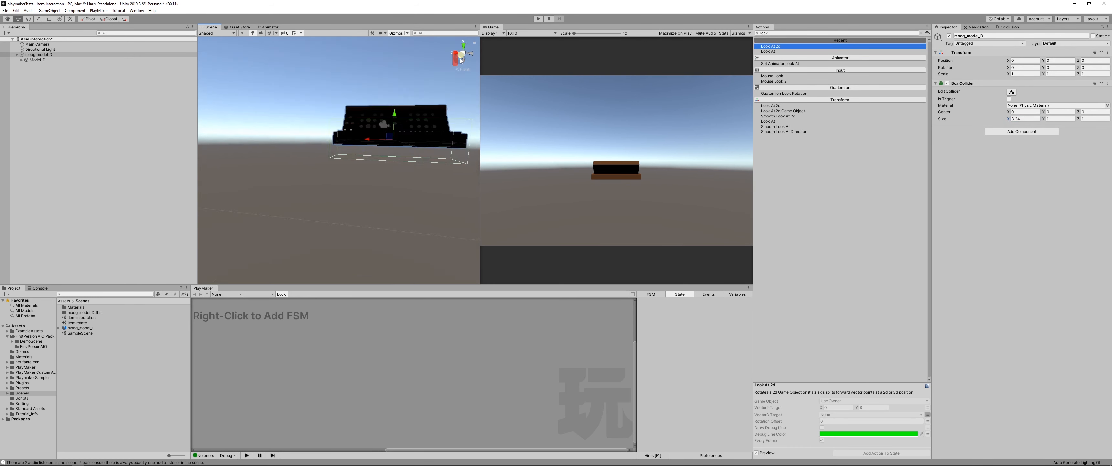
{"action": "middle_click_drag", "start_coordinate": [362, 124], "coordinate": [337, 144]}
{"action": "left_click", "coordinate": [462, 53]}
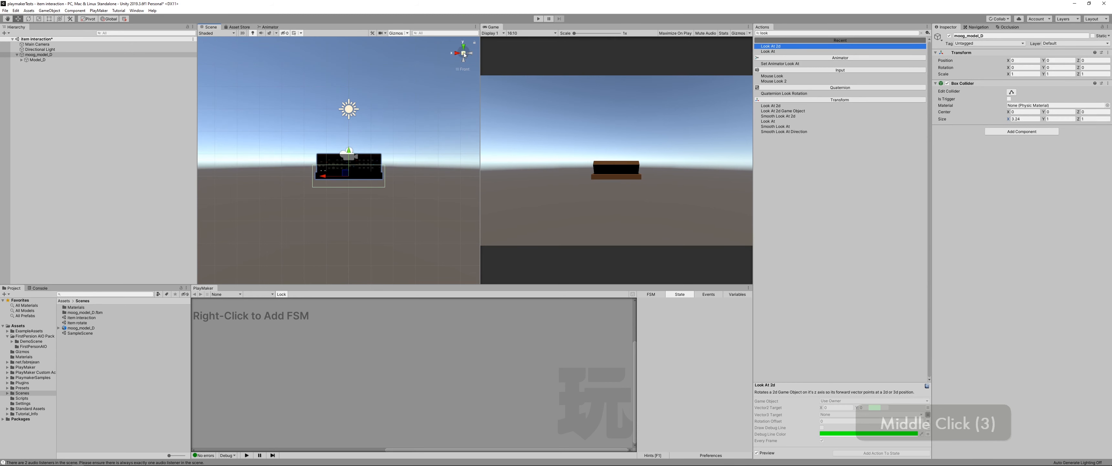
{"action": "left_click", "coordinate": [464, 53]}
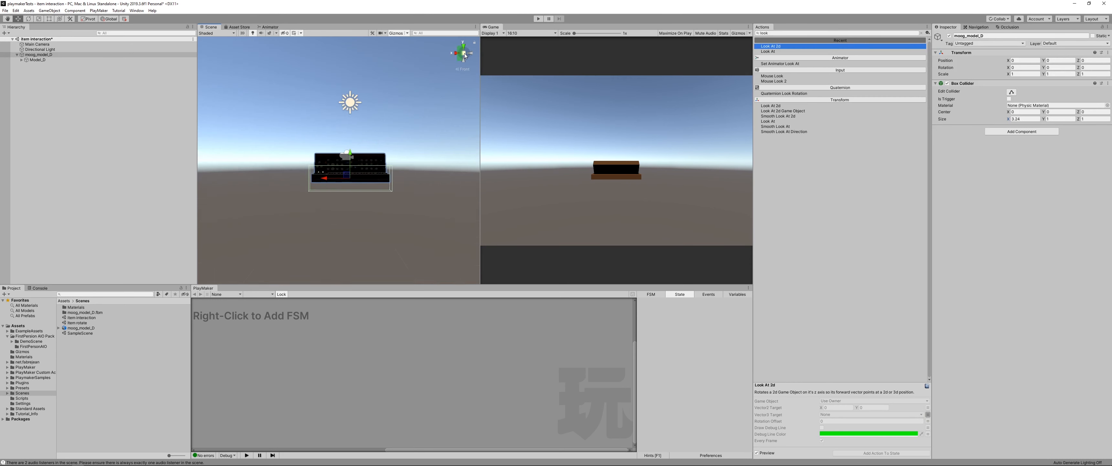
{"action": "middle_click_drag", "start_coordinate": [382, 162], "coordinate": [359, 175]}
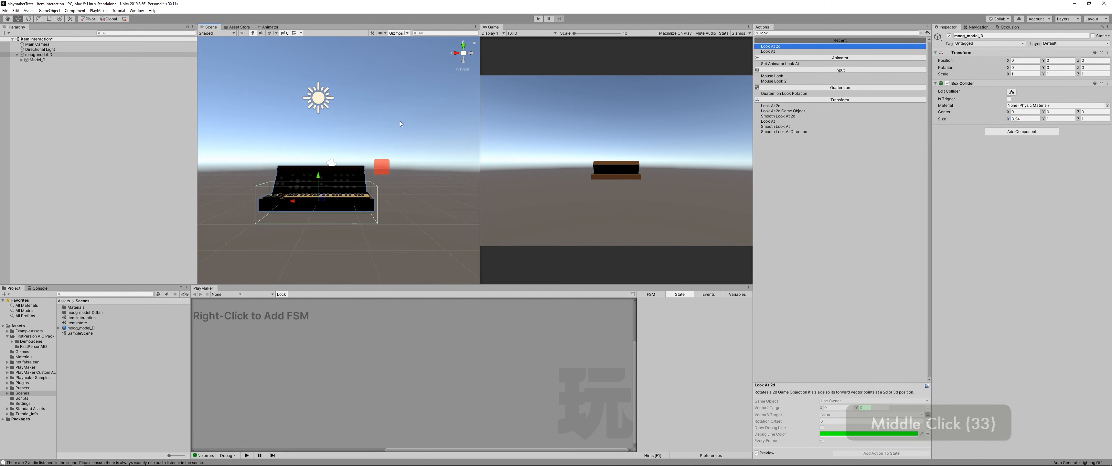
{"action": "left_click", "coordinate": [458, 54]}
{"action": "left_click", "coordinate": [469, 53]}
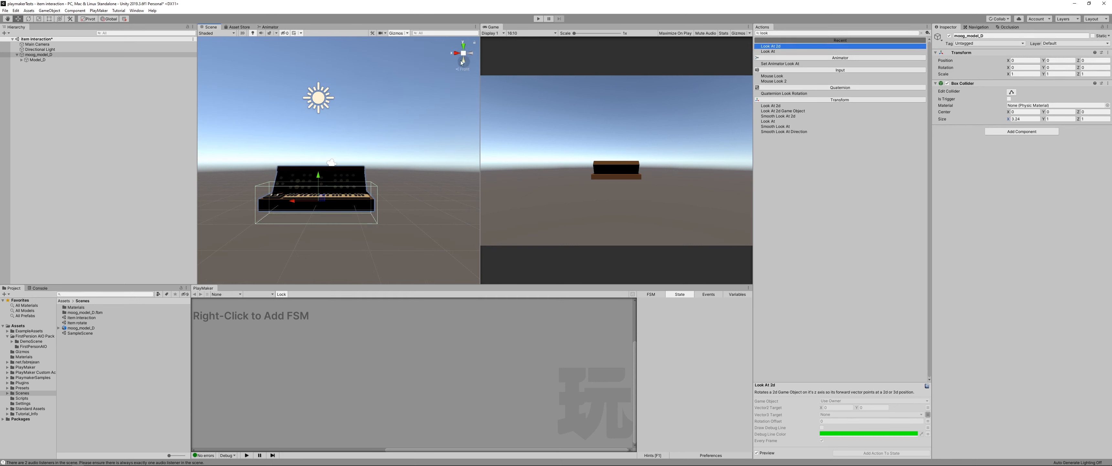
{"action": "left_click", "coordinate": [463, 54]}
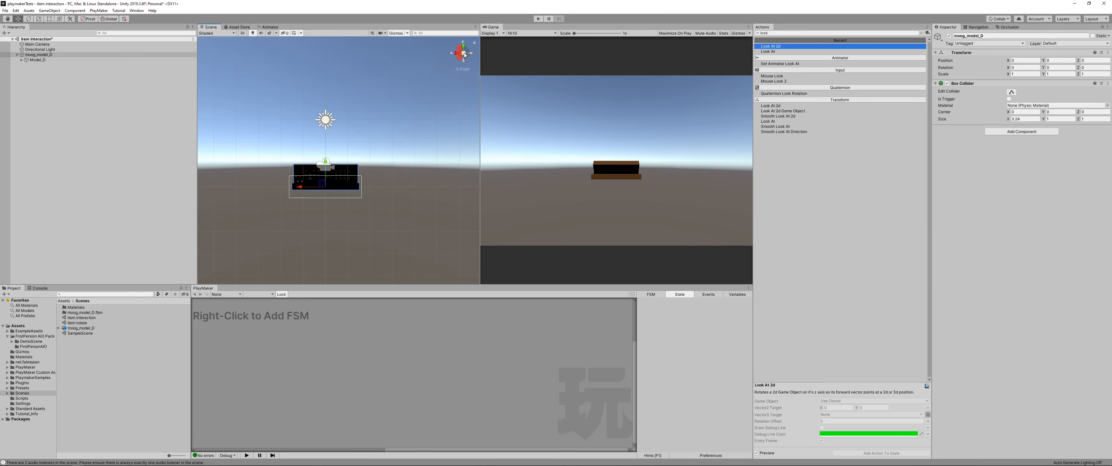
{"action": "middle_click_drag", "start_coordinate": [321, 157], "coordinate": [347, 160]}
{"action": "scroll", "coordinate": [357, 169], "scroll_direction": "up", "scroll_amount": 15}
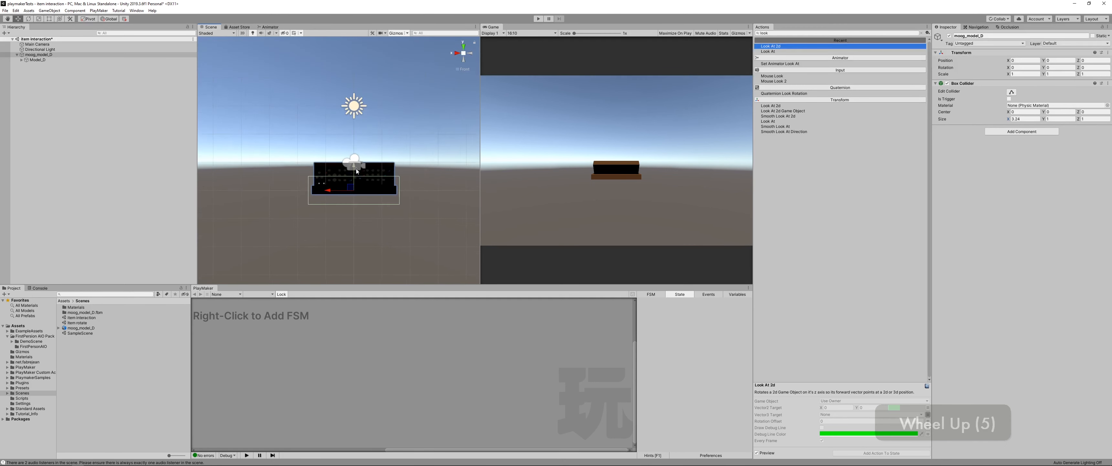
{"action": "middle_click_drag", "start_coordinate": [360, 195], "coordinate": [346, 170]}
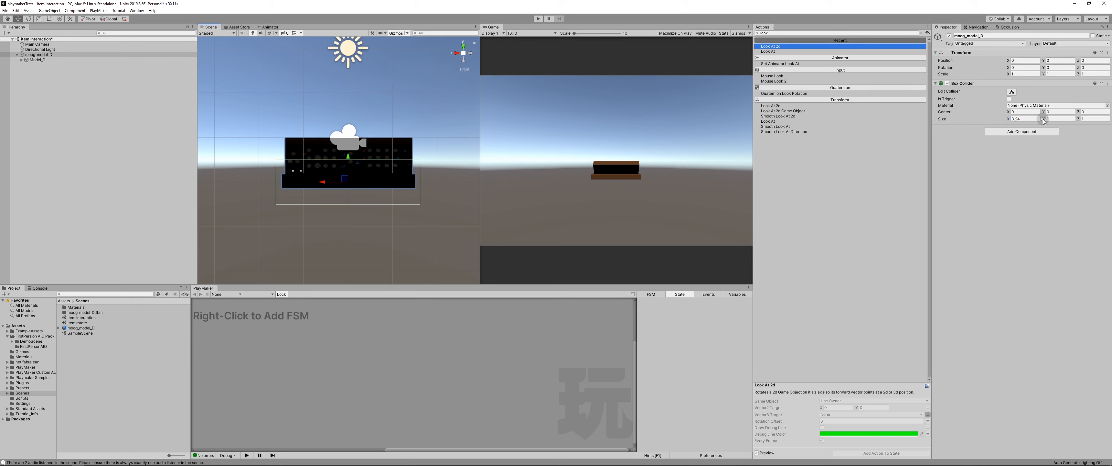
{"action": "left_click_drag", "start_coordinate": [1044, 112], "coordinate": [1049, 120]}
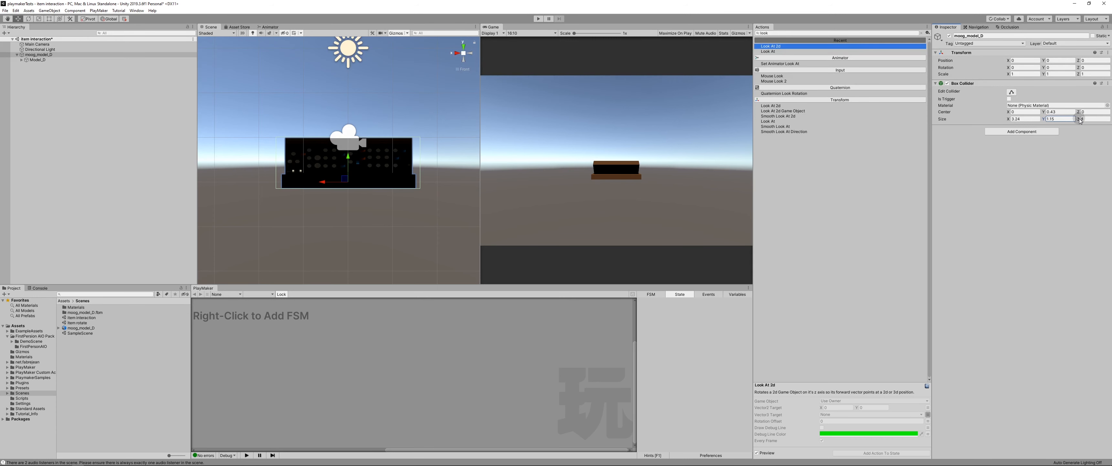
{"action": "left_click_drag", "start_coordinate": [1009, 121], "coordinate": [1009, 121]}
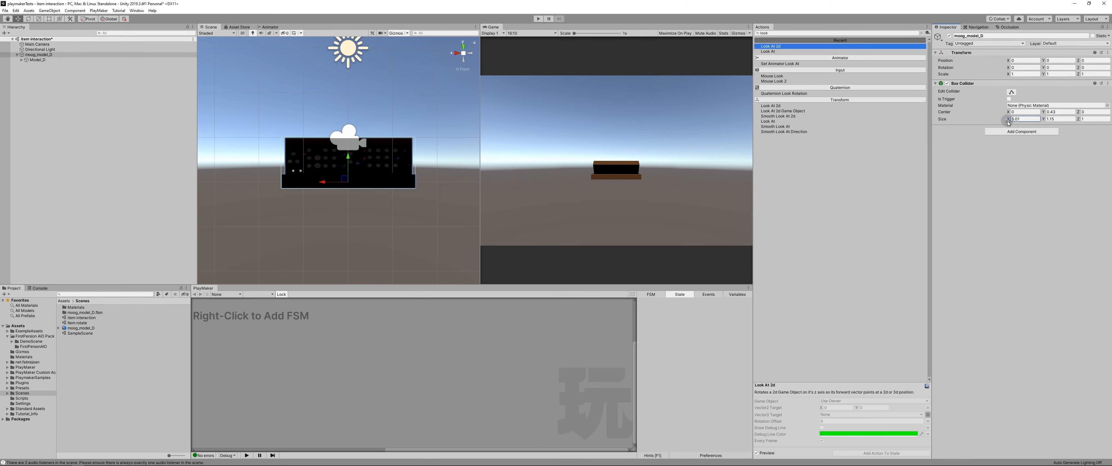
Step: Fit the collider to the model's depth with Z center -0.31 and a Z size of about 1.8
{"action": "left_click", "coordinate": [457, 53]}
{"action": "middle_click_drag", "start_coordinate": [404, 207], "coordinate": [337, 212]}
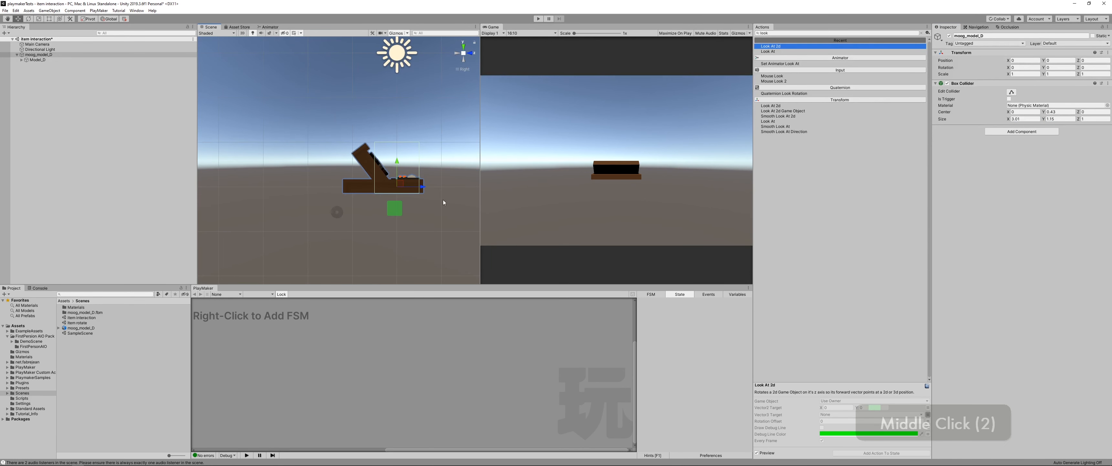
{"action": "left_click", "coordinate": [1085, 112]}
{"action": "type", "text": "0.38"}
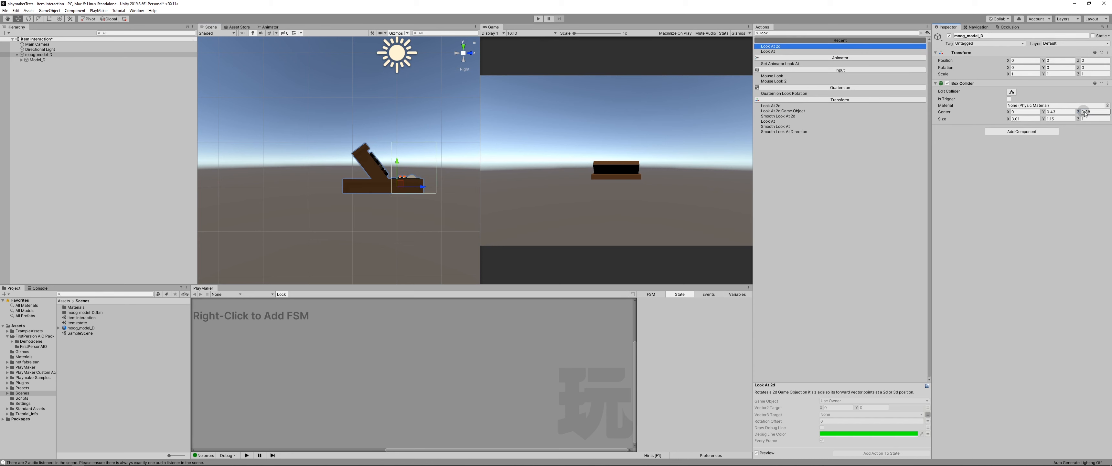
{"action": "left_click_drag", "start_coordinate": [1084, 112], "coordinate": [1089, 121]}
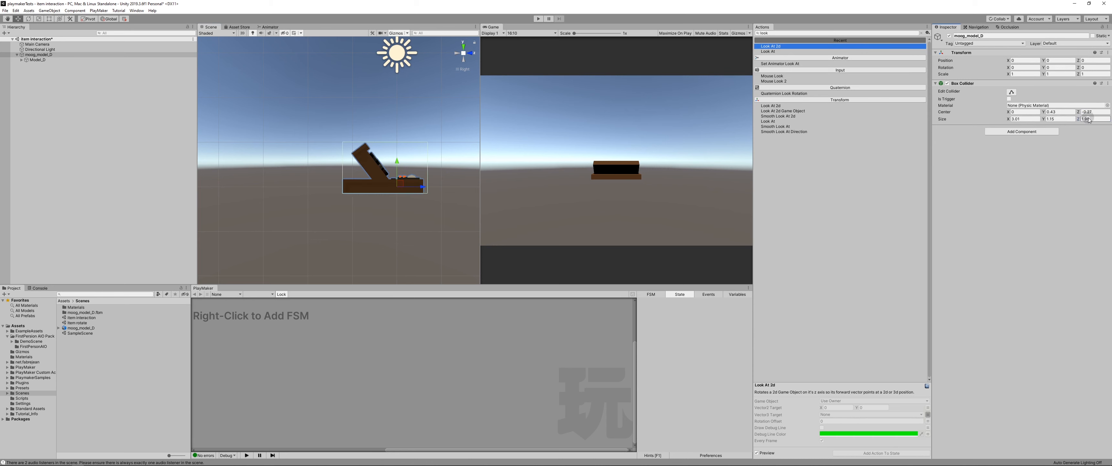
{"action": "left_click", "coordinate": [1078, 112]}
{"action": "left_click_drag", "start_coordinate": [1078, 113], "coordinate": [1078, 115]}
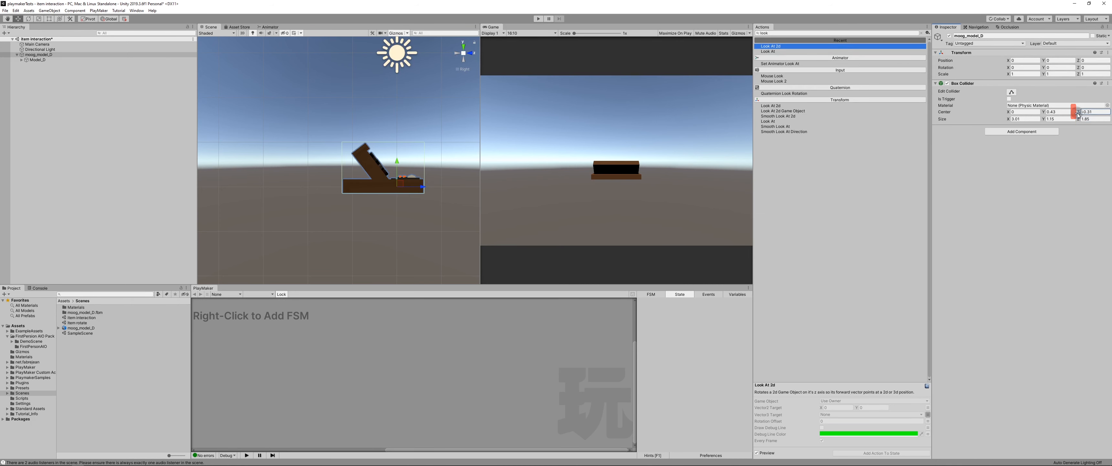
{"action": "left_click", "coordinate": [473, 54]}
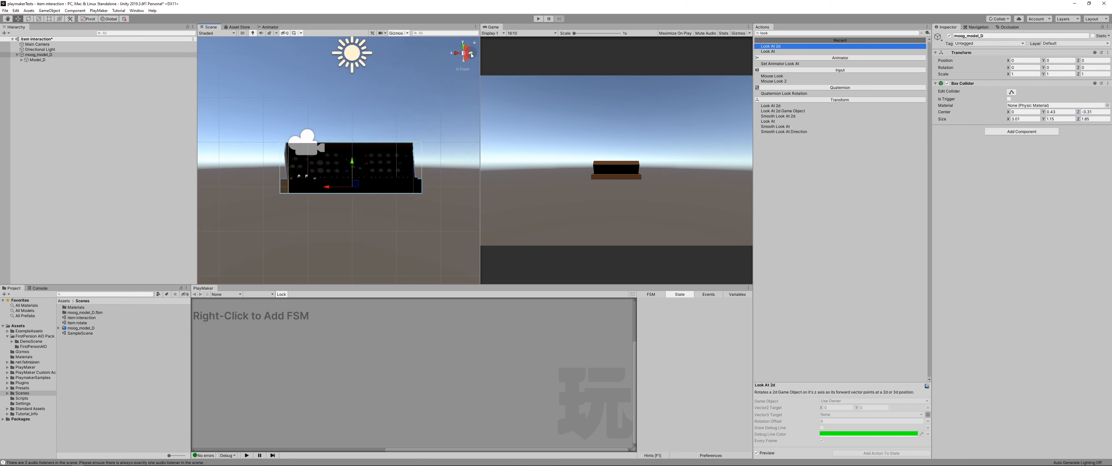
Step: Examine the box collider around the synthesizer from above, from the front and in perspective to check its fit
{"action": "left_click", "coordinate": [464, 46]}
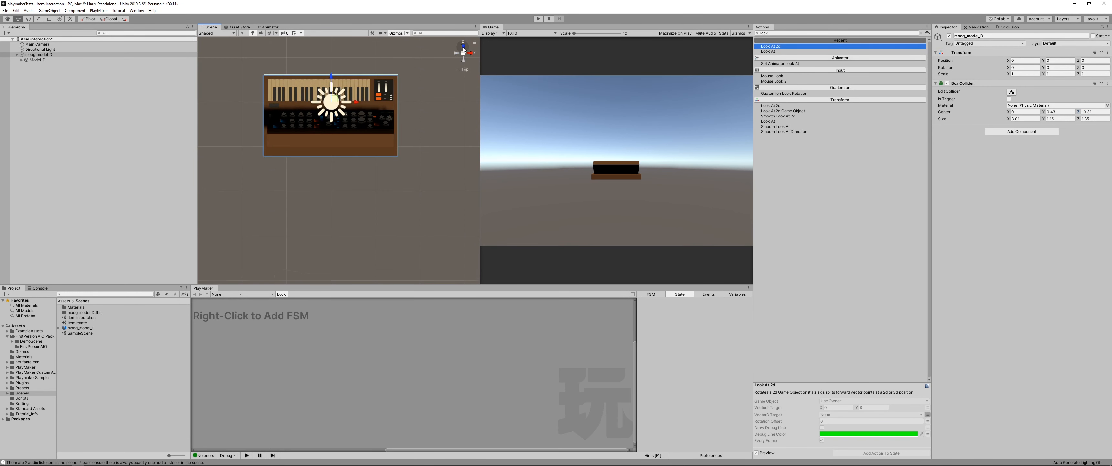
{"action": "left_click", "coordinate": [464, 49]}
{"action": "middle_click_drag", "start_coordinate": [375, 168], "coordinate": [378, 190]}
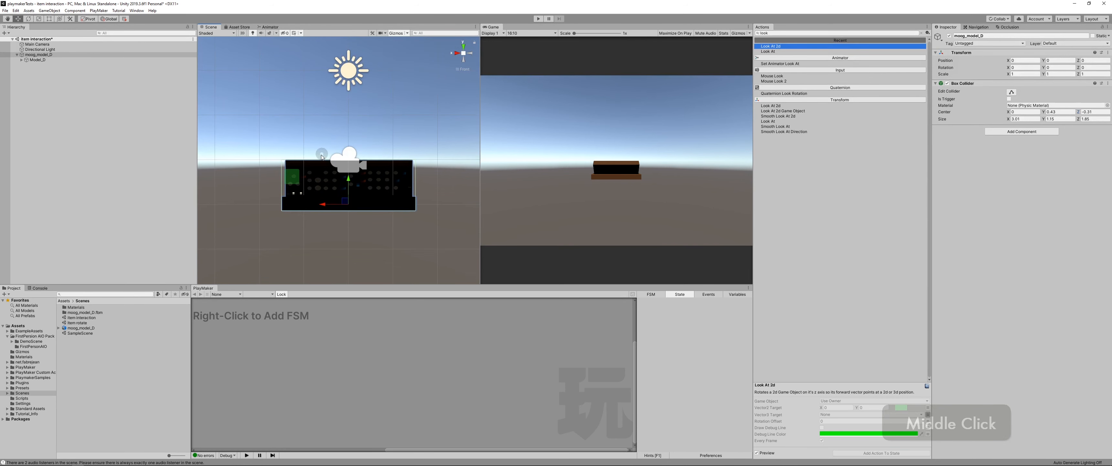
{"action": "right_click_drag", "start_coordinate": [322, 157], "coordinate": [340, 170]}
{"action": "left_click", "coordinate": [464, 53]}
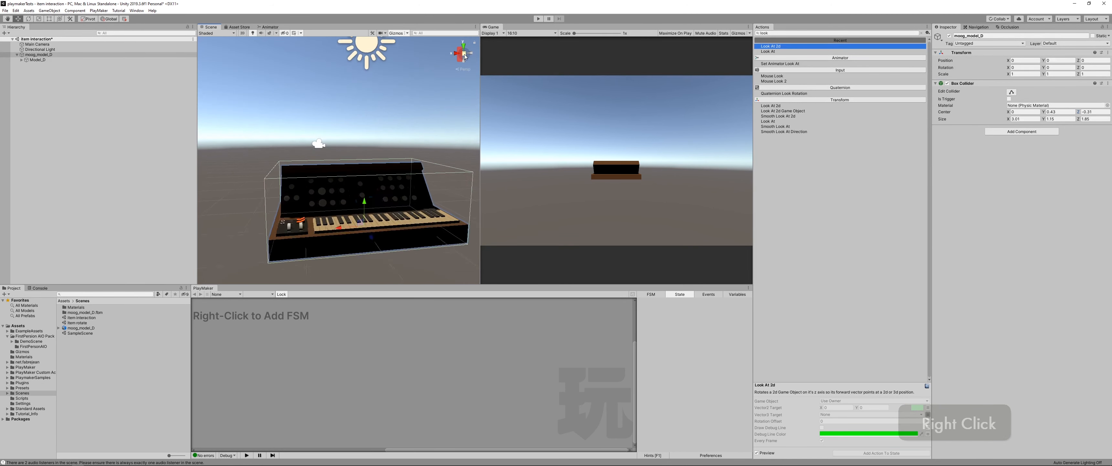
{"action": "middle_click_drag", "start_coordinate": [333, 186], "coordinate": [325, 162]}
{"action": "scroll", "coordinate": [315, 148], "scroll_direction": "down", "scroll_amount": 4}
{"action": "scroll", "coordinate": [315, 148], "scroll_direction": "down", "scroll_amount": 1}
{"action": "right_click_drag", "start_coordinate": [315, 148], "coordinate": [352, 162]}
{"action": "middle_click_drag", "start_coordinate": [283, 137], "coordinate": [344, 189]}
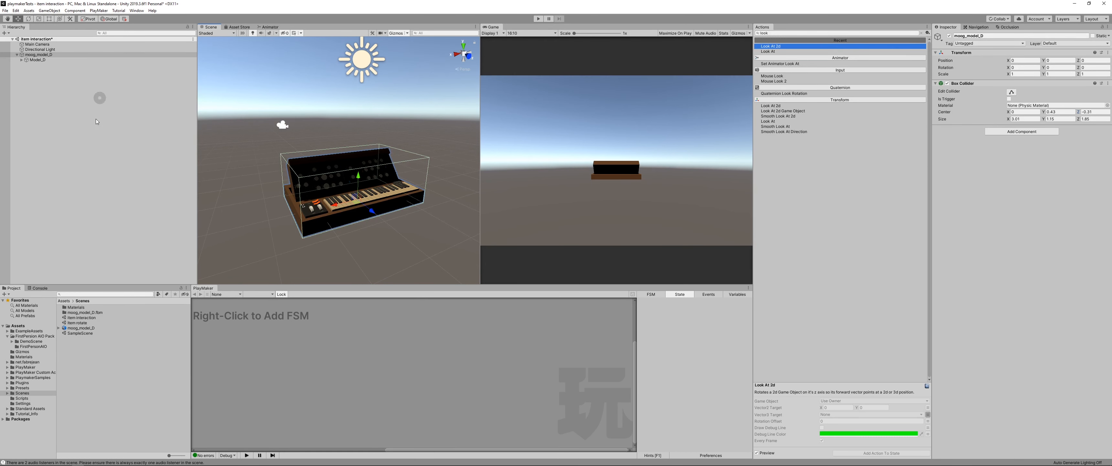
Step: Create an empty game object at the scene's root level and name it object controls
{"action": "left_click", "coordinate": [87, 126]}
{"action": "right_click", "coordinate": [56, 123]}
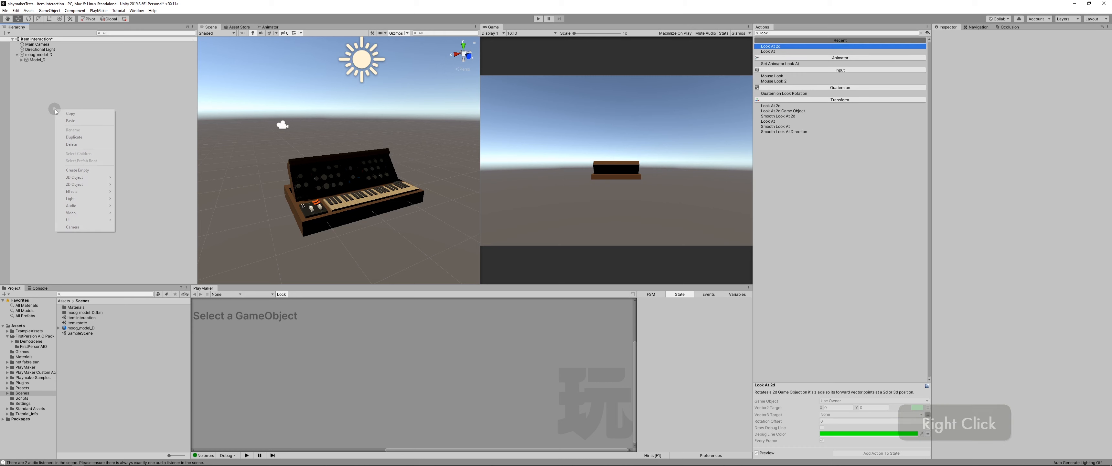
{"action": "left_click", "coordinate": [77, 171]}
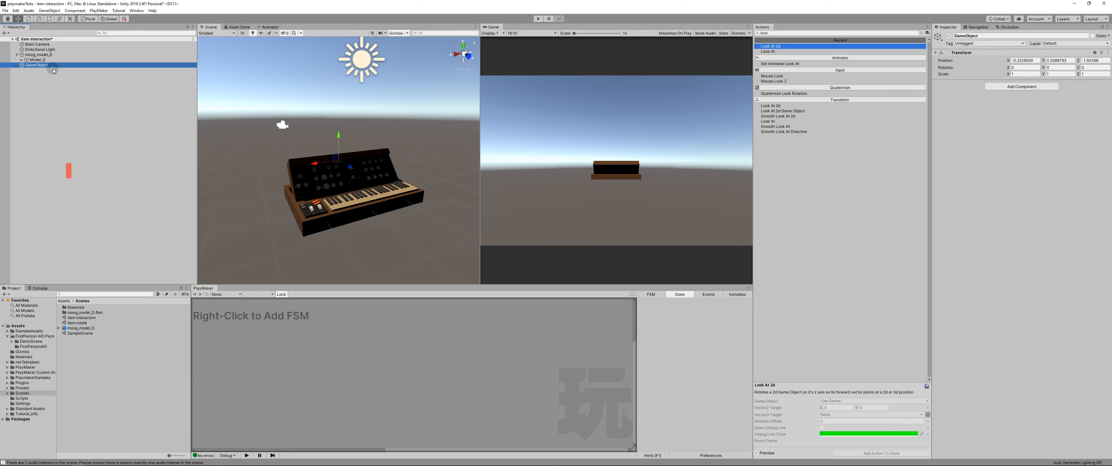
{"action": "key", "text": "F2"}
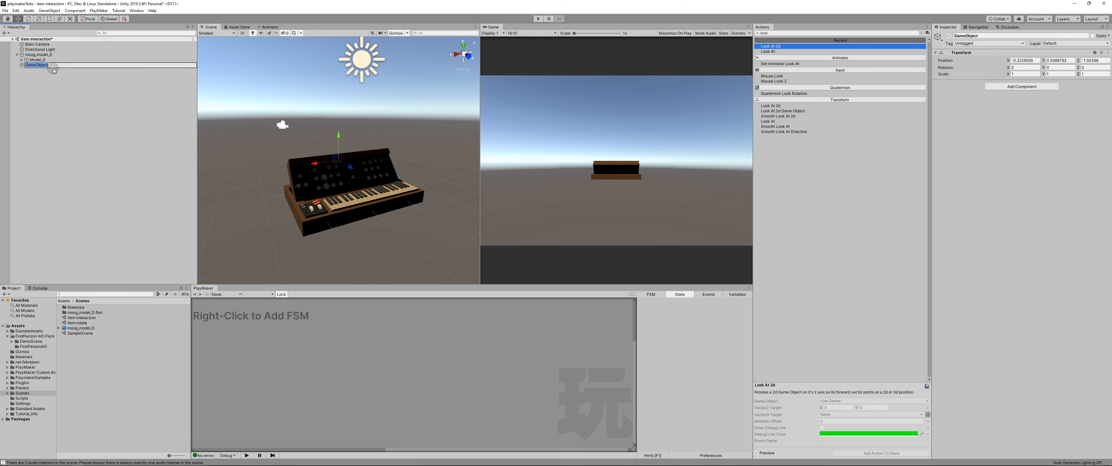
{"action": "type", "text": "object contro"}
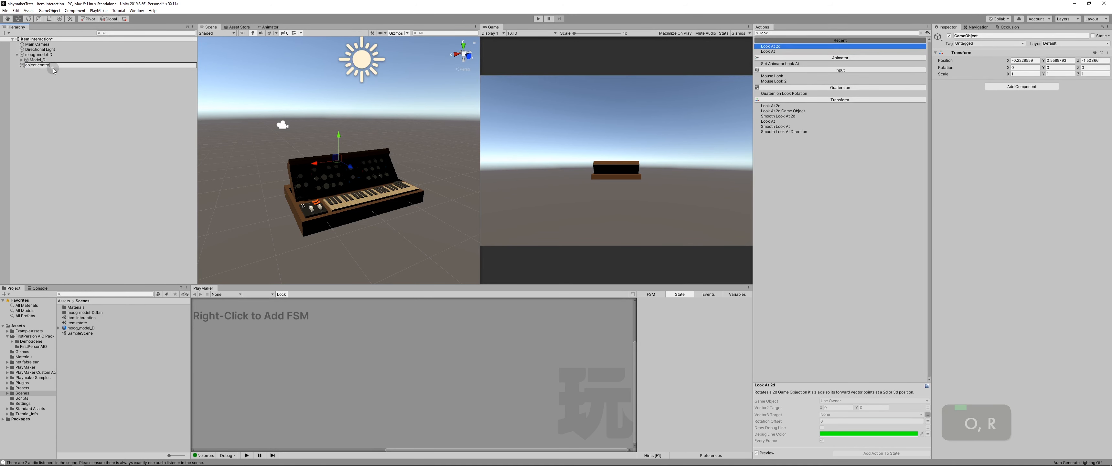
{"action": "type", "text": "ls"}
{"action": "key", "text": "Return"}
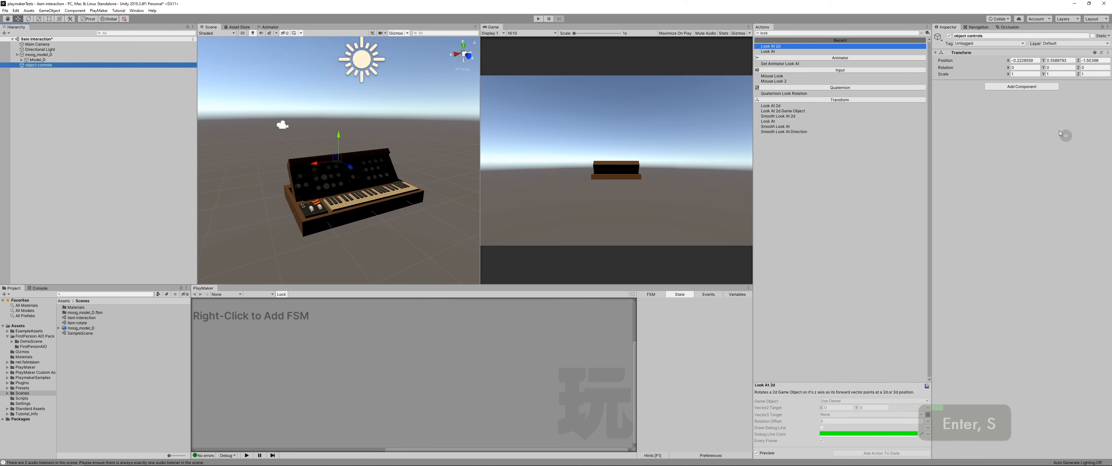
Step: Add a PlayMakerFSM component to the object controls game object
{"action": "left_click", "coordinate": [1005, 86]}
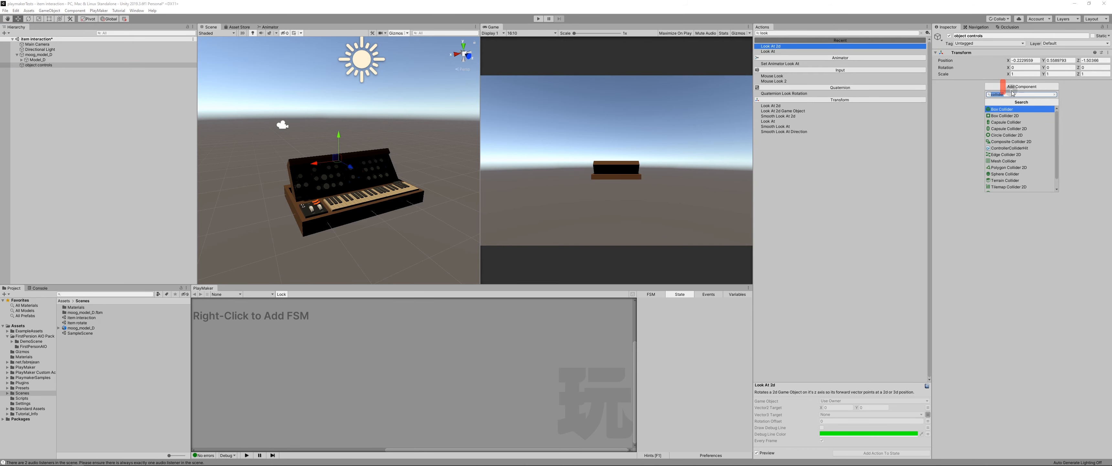
{"action": "type", "text": "fsm"}
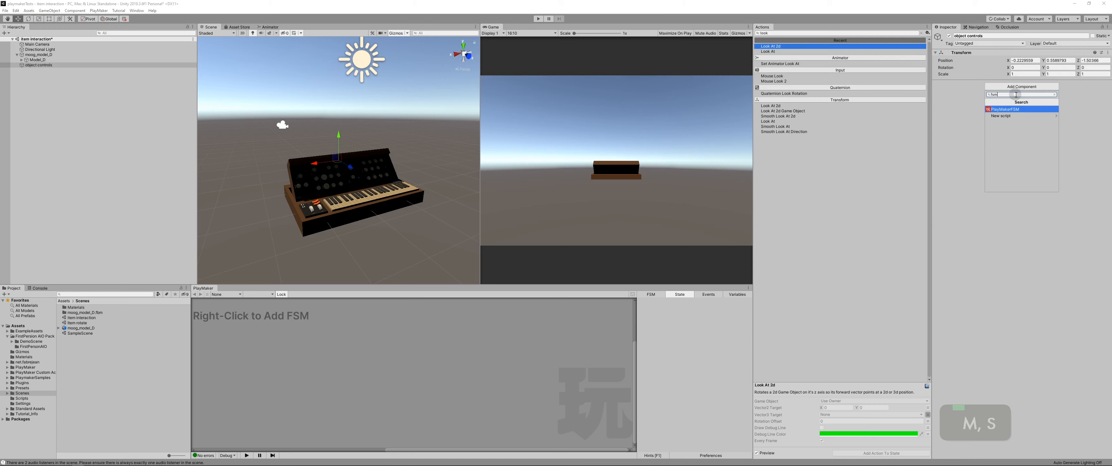
{"action": "key", "text": "Return"}
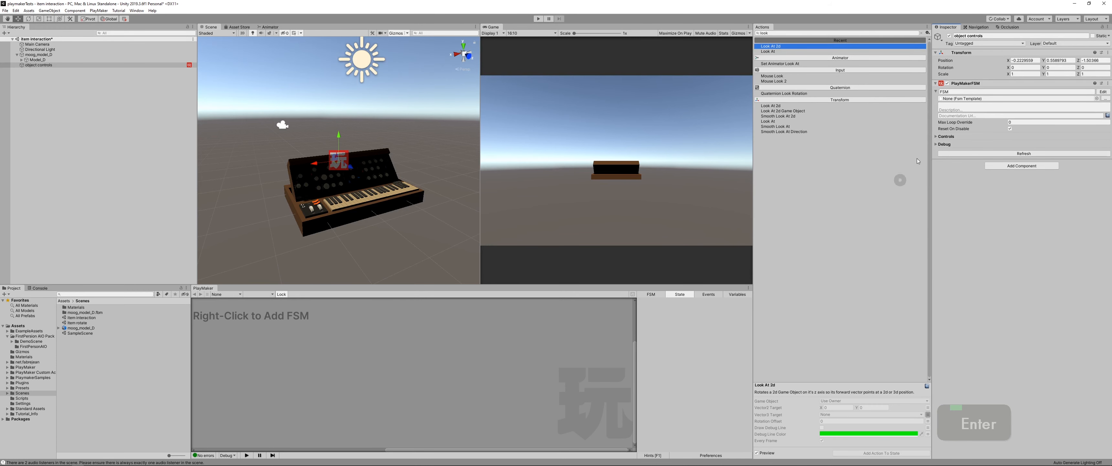
Step: Name the state machine Object Controls FSM and open its graph for editing
{"action": "left_click", "coordinate": [944, 91]}
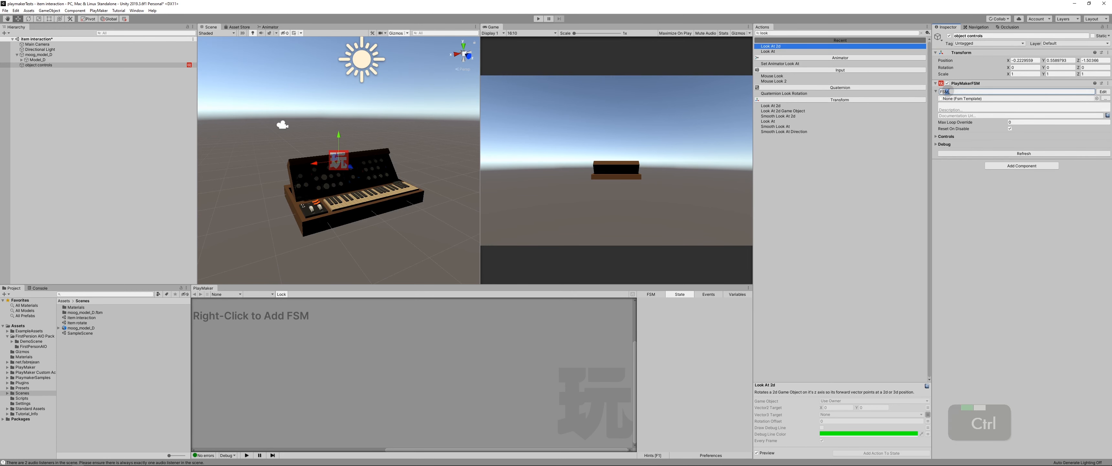
{"action": "key", "text": "ctrl+a"}
{"action": "type", "text": "Object"}
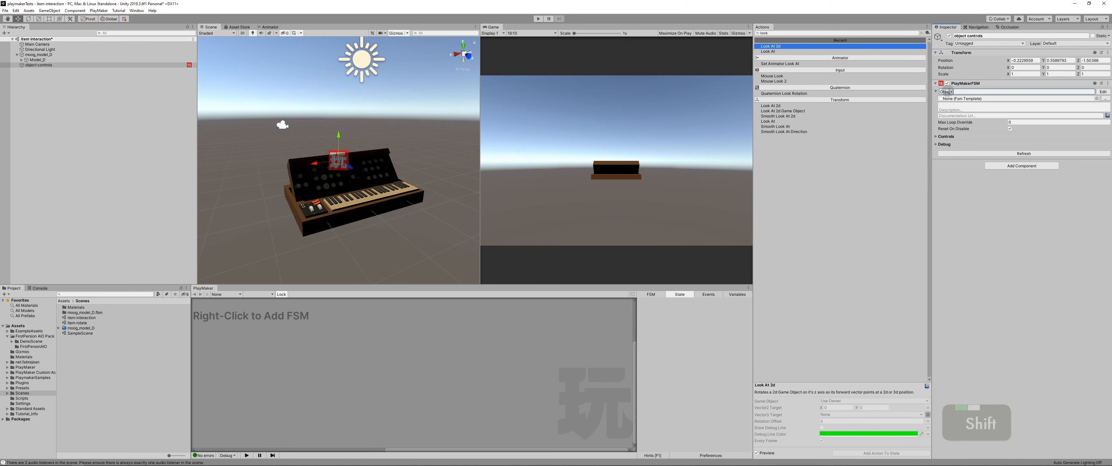
{"action": "type", "text": " Controls FSM"}
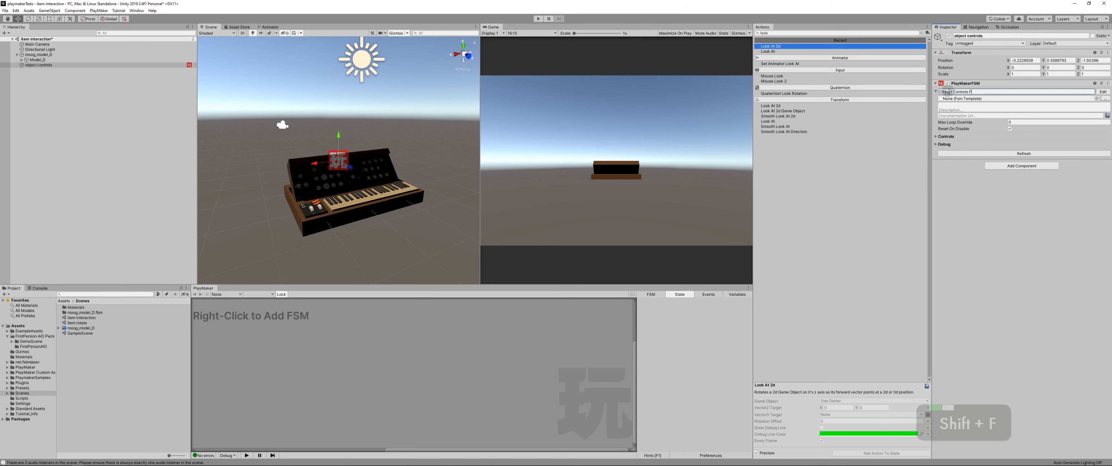
{"action": "key", "text": "Return"}
{"action": "left_click", "coordinate": [1102, 92]}
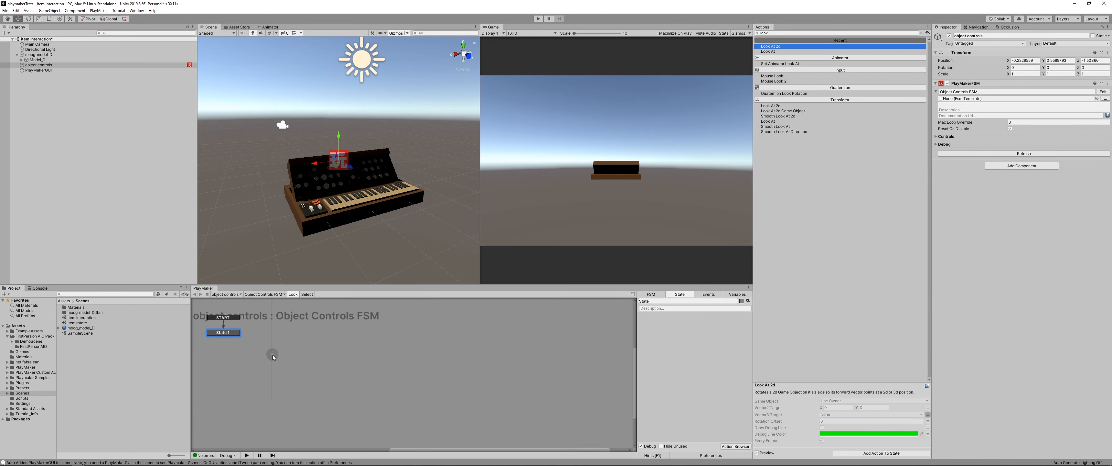
{"action": "middle_click_drag", "start_coordinate": [273, 354], "coordinate": [359, 377]}
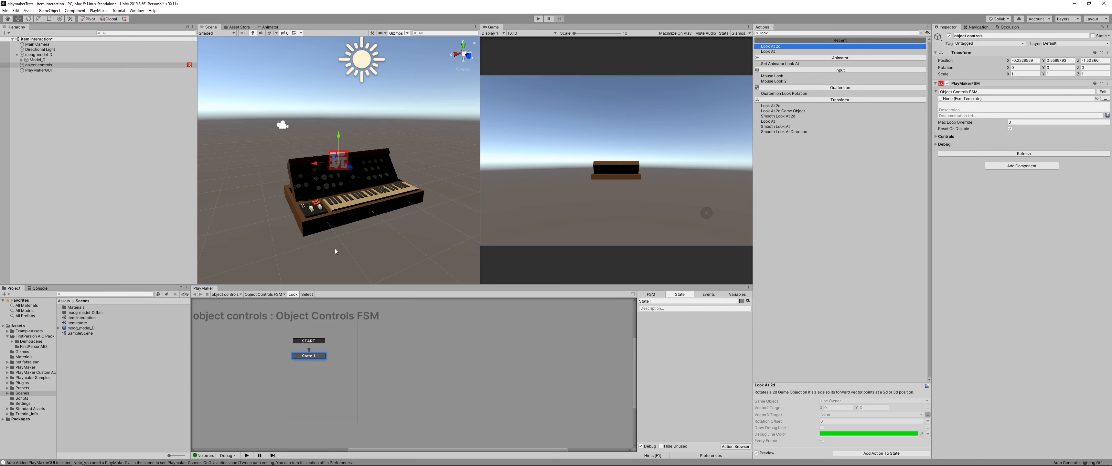
Step: Add a Get Mouse Button Down action to the start state of Object Controls FSM
{"action": "key", "text": "grave"}
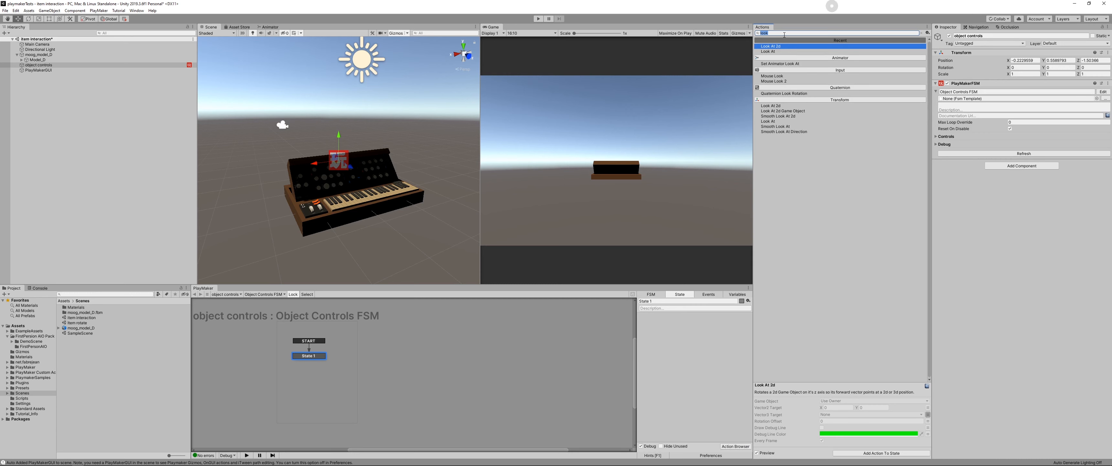
{"action": "key", "text": "ctrl+a"}
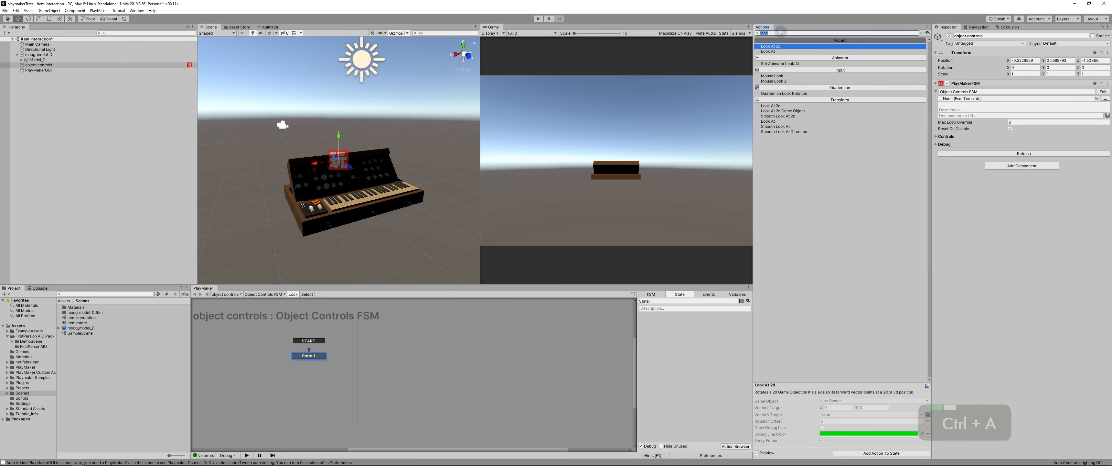
{"action": "type", "text": "mouse down"}
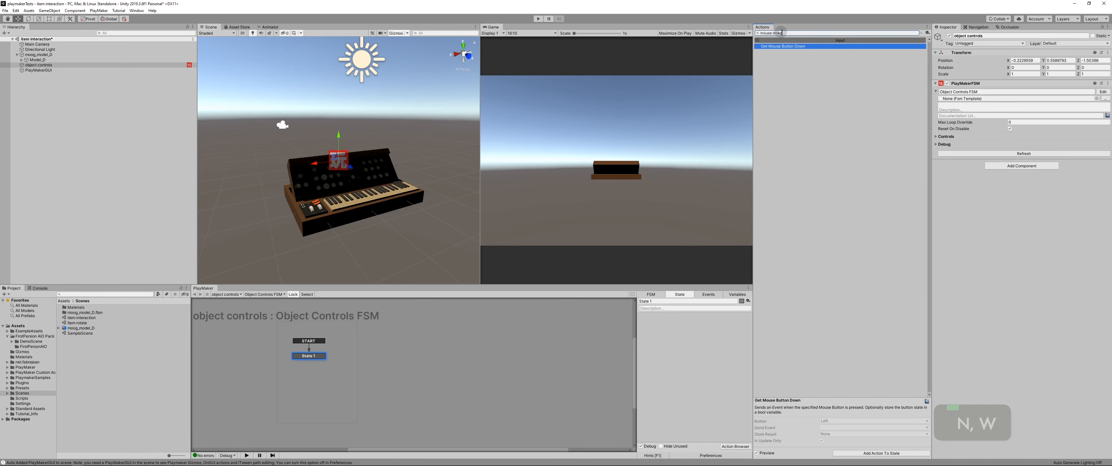
{"action": "key", "text": "Return"}
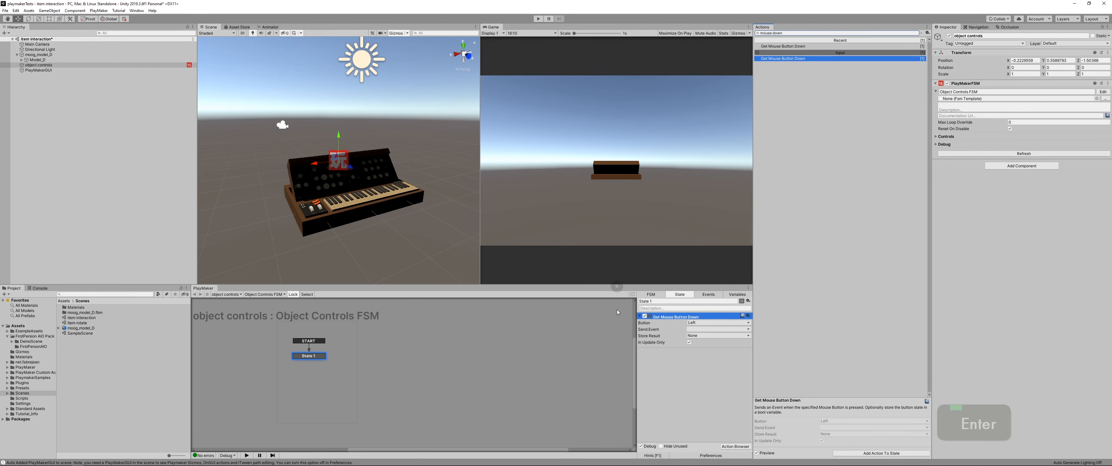
Step: Make the Get Mouse Button Down action send a new event named selectObject and add that event's transition to the state
{"action": "left_click", "coordinate": [696, 329]}
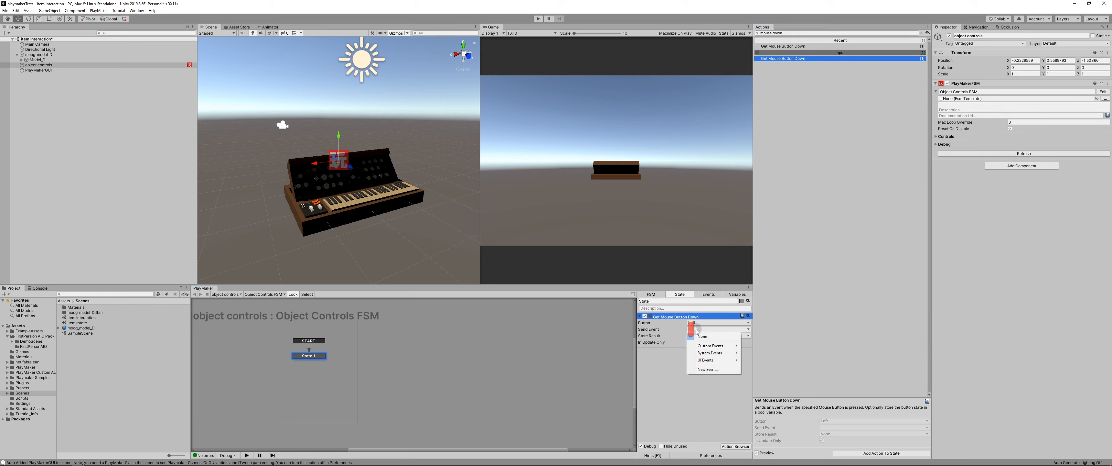
{"action": "left_click", "coordinate": [708, 370]}
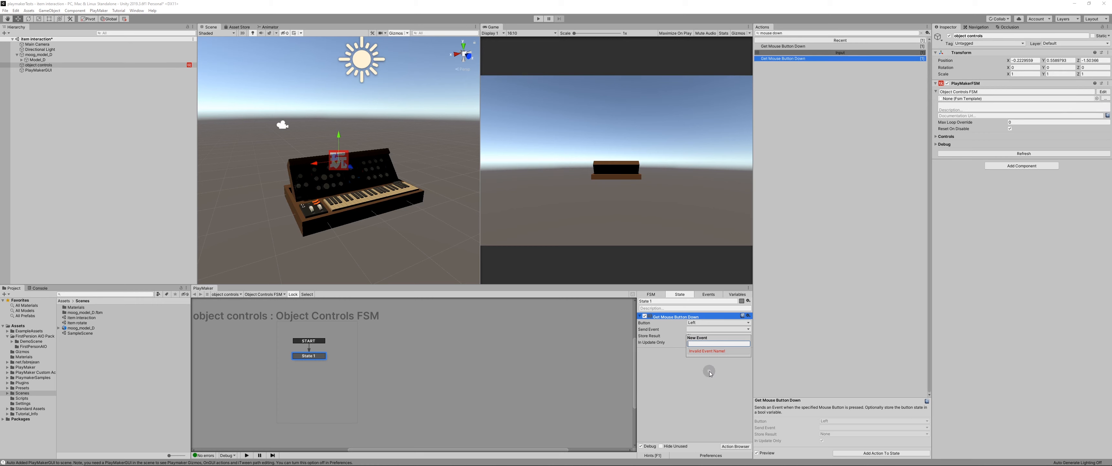
{"action": "type", "text": "select"}
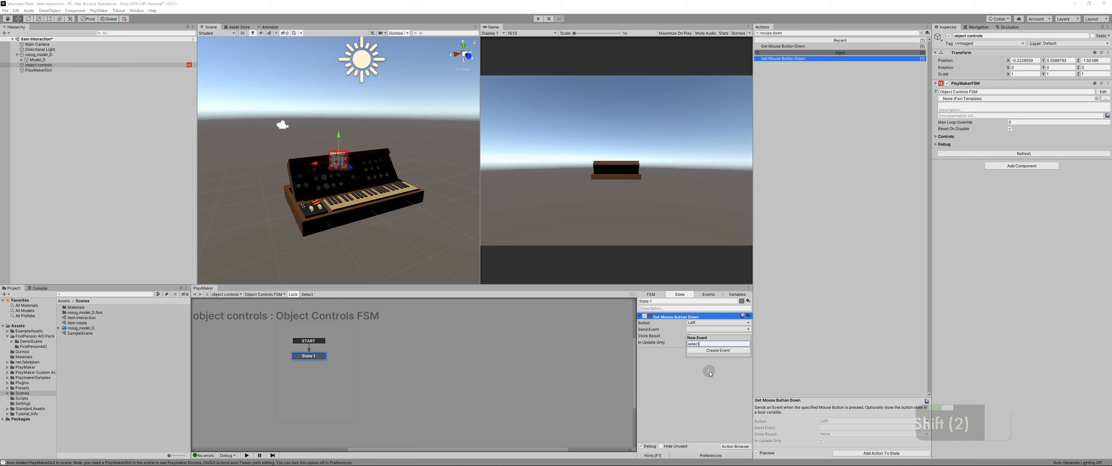
{"action": "type", "text": "Object"}
{"action": "key", "text": "Return"}
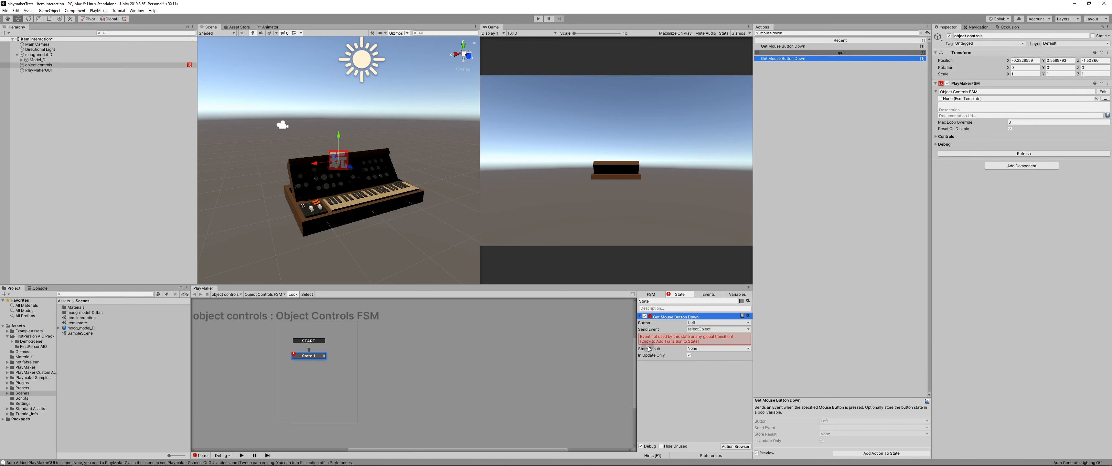
{"action": "left_click", "coordinate": [664, 340]}
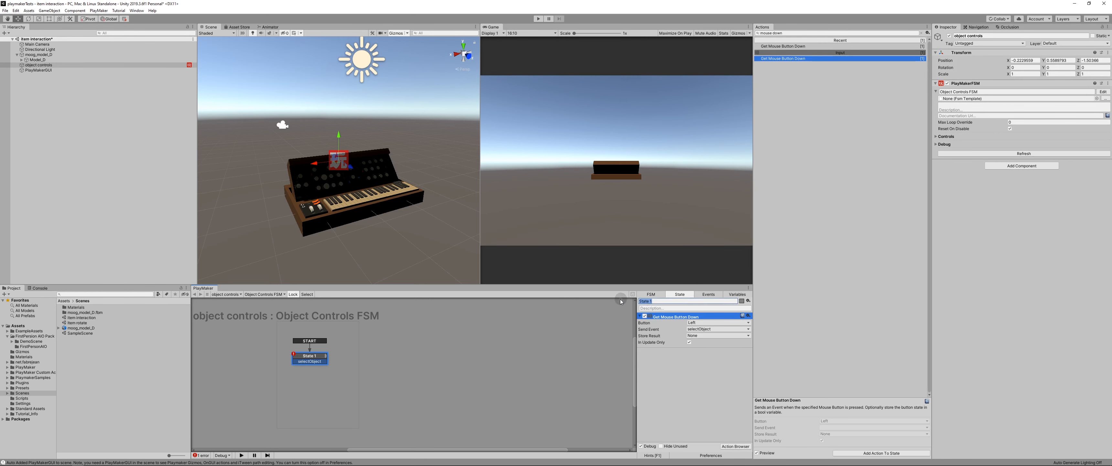
Step: Rename the start state Looking to be clicked and link its selectObject transition to a new state beside it
{"action": "type", "text": "Looking to be "}
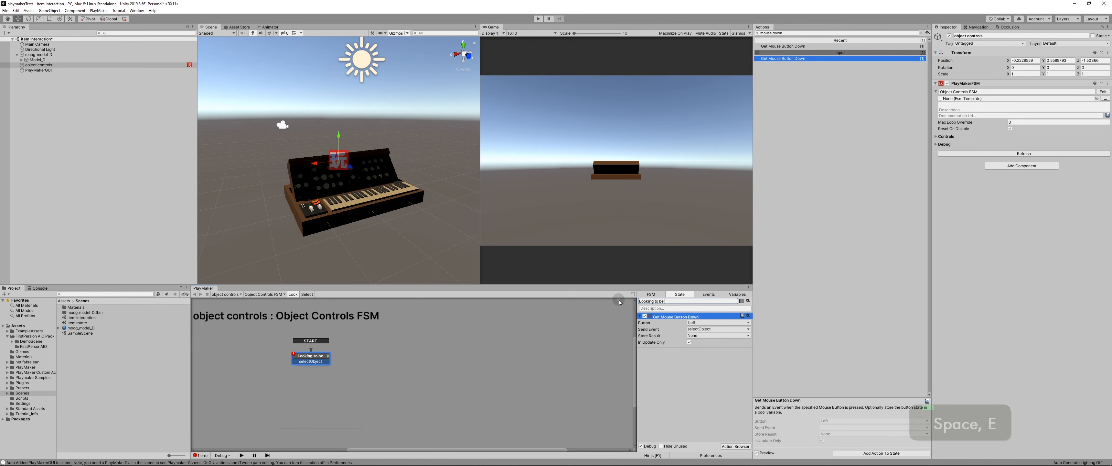
{"action": "type", "text": "clicked"}
{"action": "key", "text": "Return"}
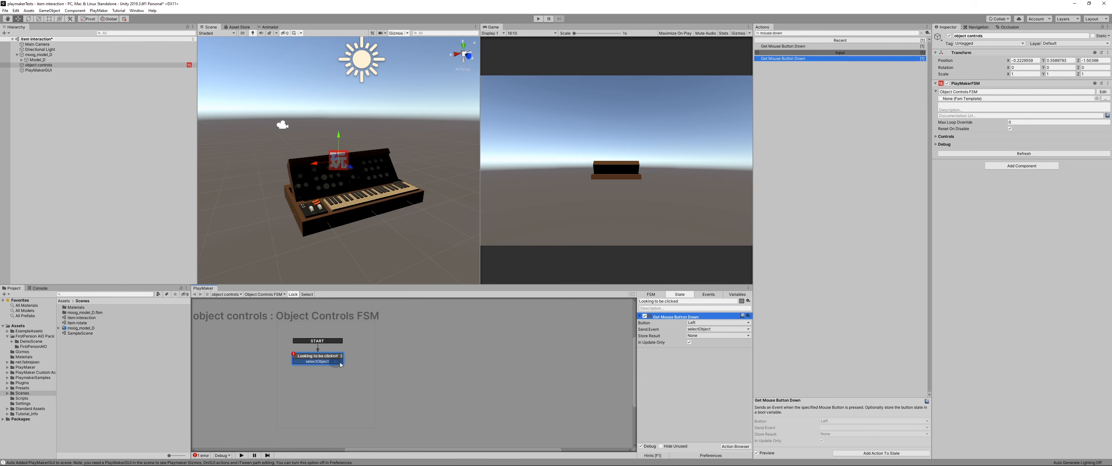
{"action": "left_click_drag", "start_coordinate": [337, 365], "coordinate": [407, 356]}
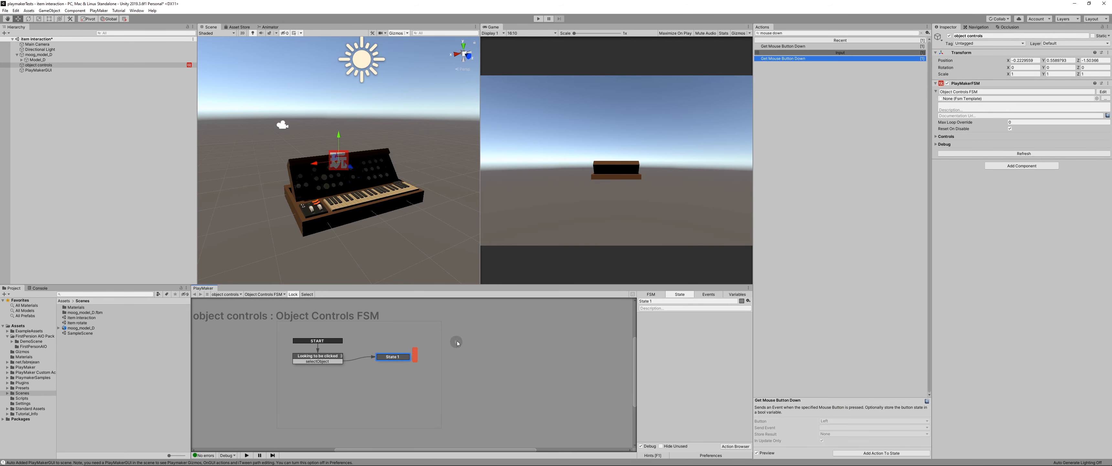
{"action": "right_click", "coordinate": [458, 343]}
{"action": "left_click", "coordinate": [475, 344]}
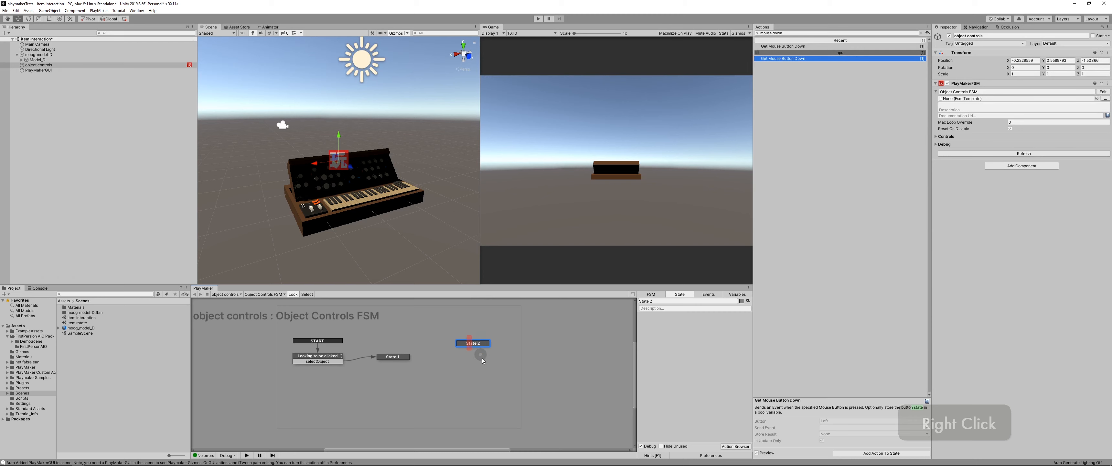
{"action": "key", "text": "Delete"}
Step: Add a Mouse Pick action to the new state that follows the selectObject transition
{"action": "left_click", "coordinate": [391, 356]}
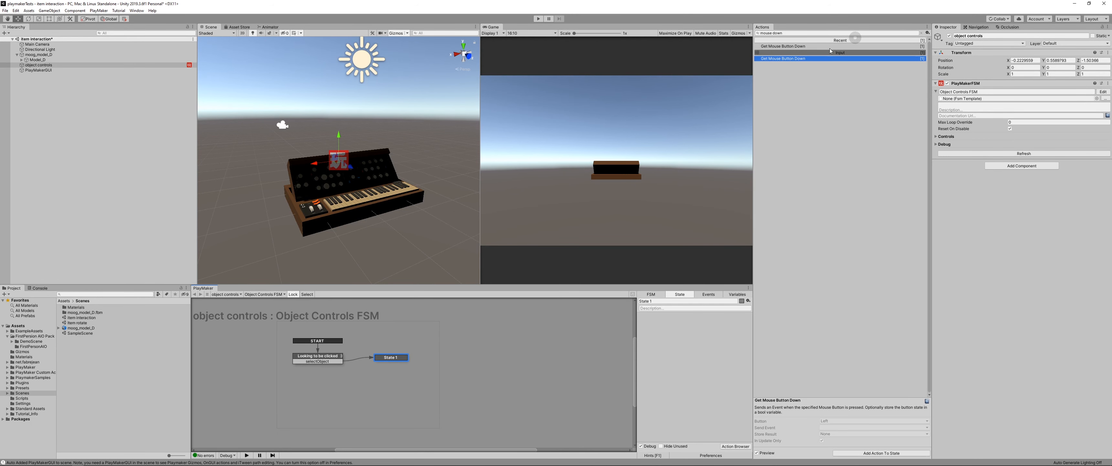
{"action": "left_click", "coordinate": [785, 35]}
{"action": "type", "text": "mouse"}
{"action": "left_click", "coordinate": [783, 149]}
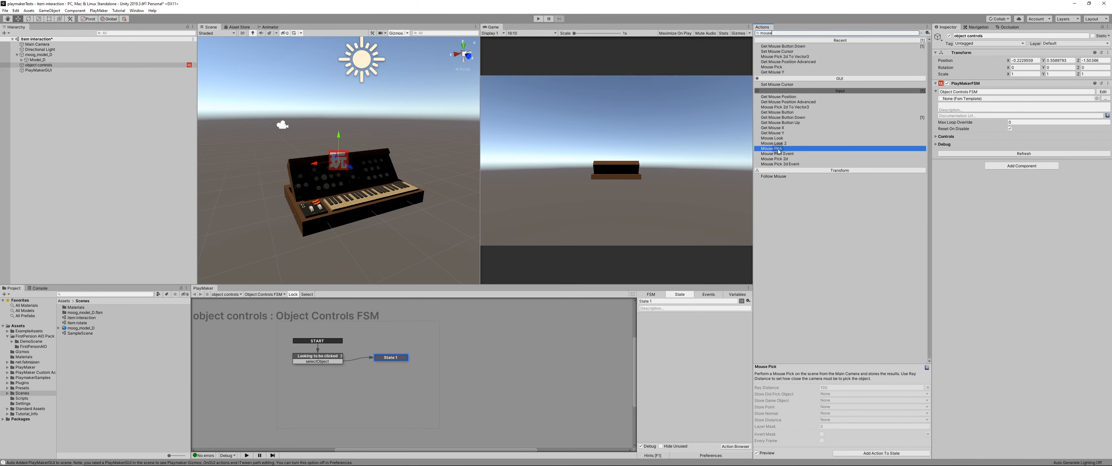
{"action": "double_click", "coordinate": [779, 150]}
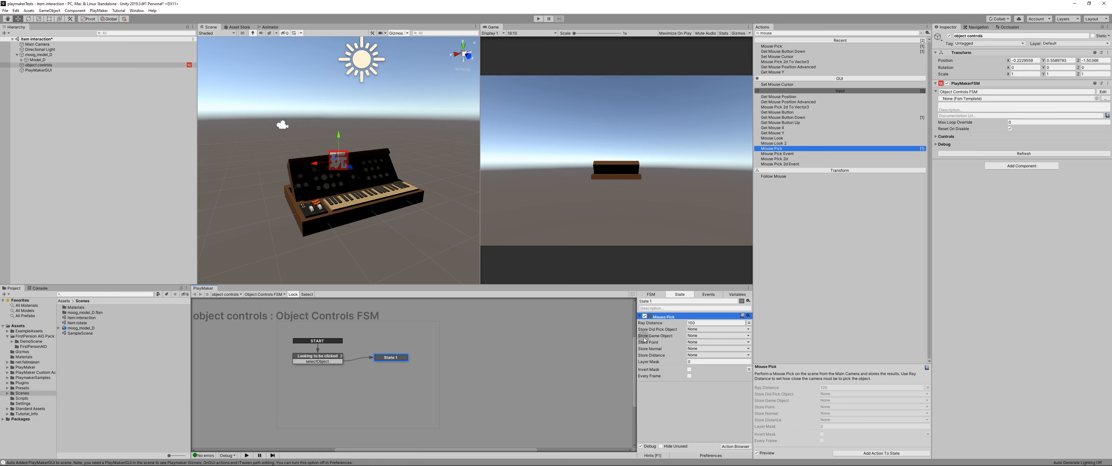
Step: Store the Mouse Pick action's picked game object in a new variable named itemSelected
{"action": "left_click", "coordinate": [696, 335]}
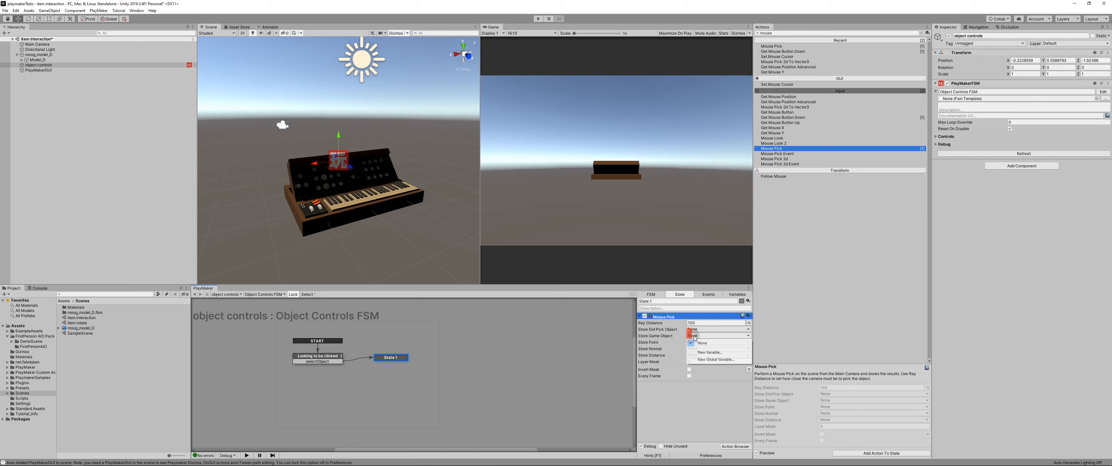
{"action": "left_click", "coordinate": [708, 352]}
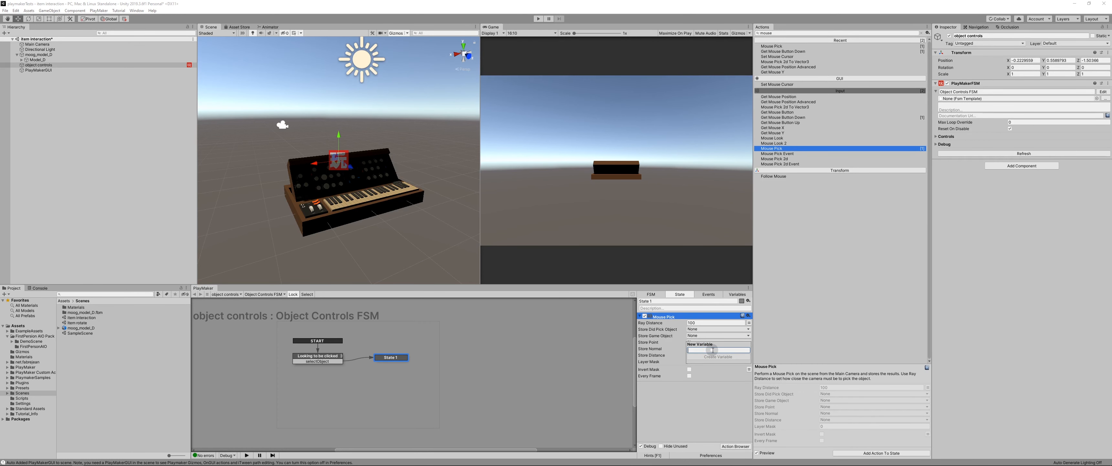
{"action": "type", "text": "itemS"}
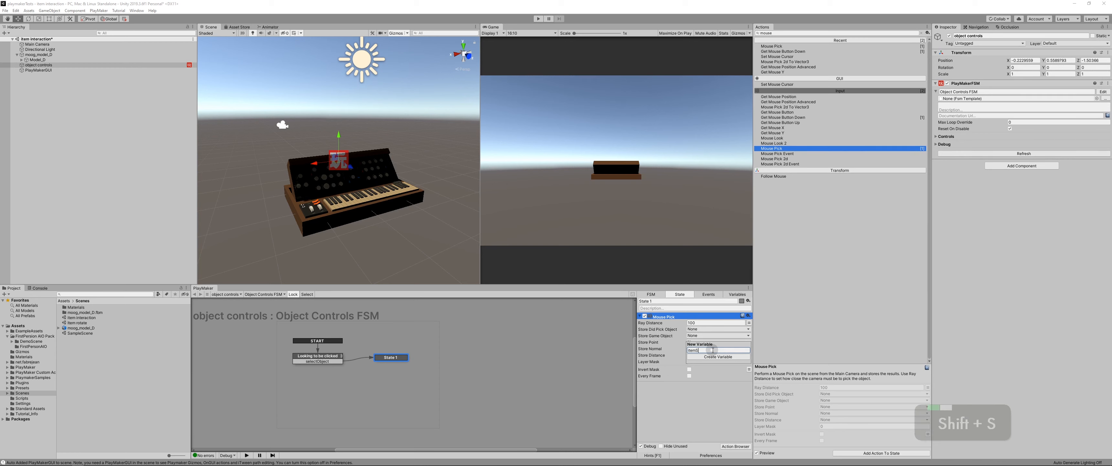
{"action": "type", "text": "elected"}
{"action": "key", "text": "Return"}
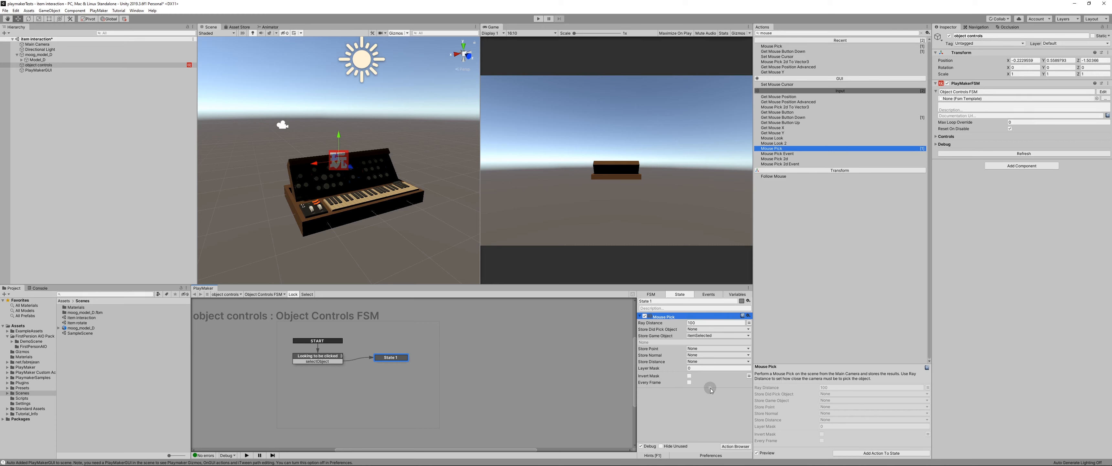
Step: Name the state holding the Mouse Pick action item selected
{"action": "left_click", "coordinate": [653, 301]}
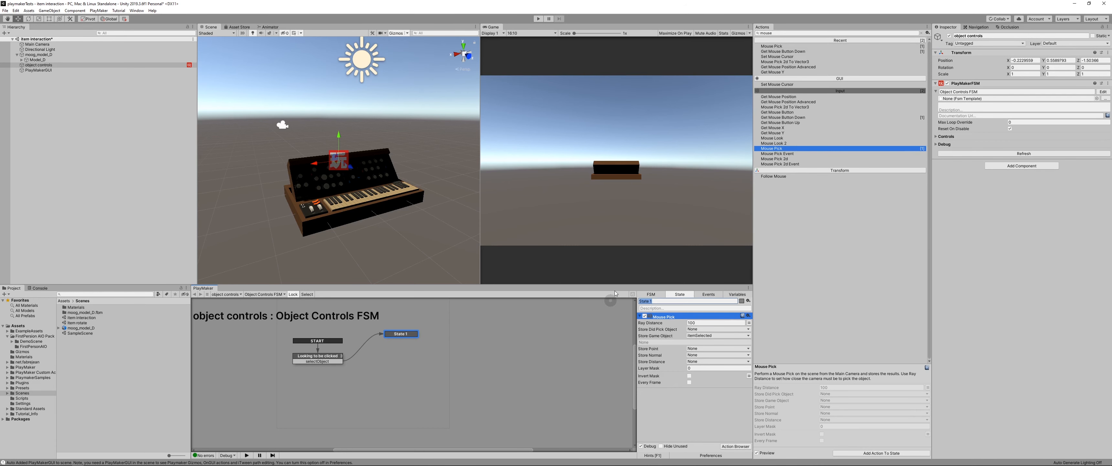
{"action": "type", "text": "item selected"}
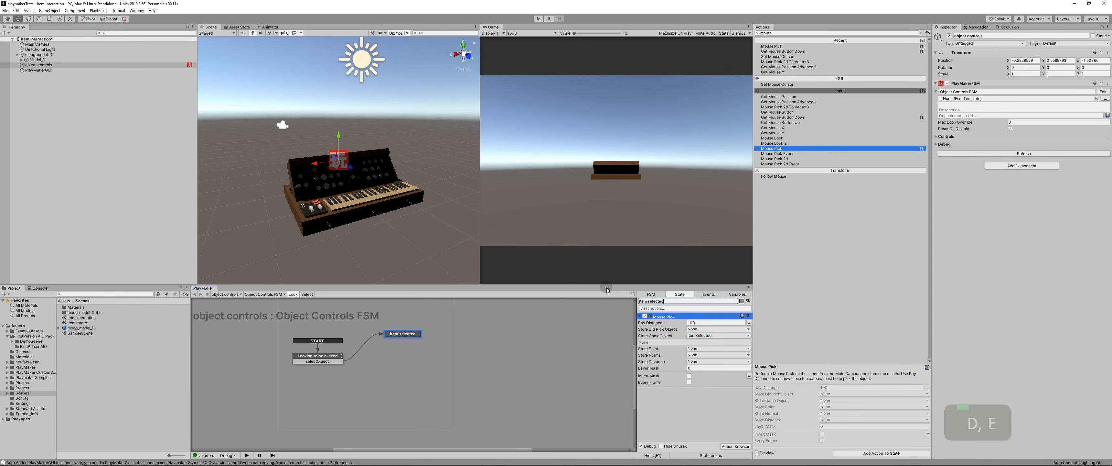
{"action": "key", "text": "Return"}
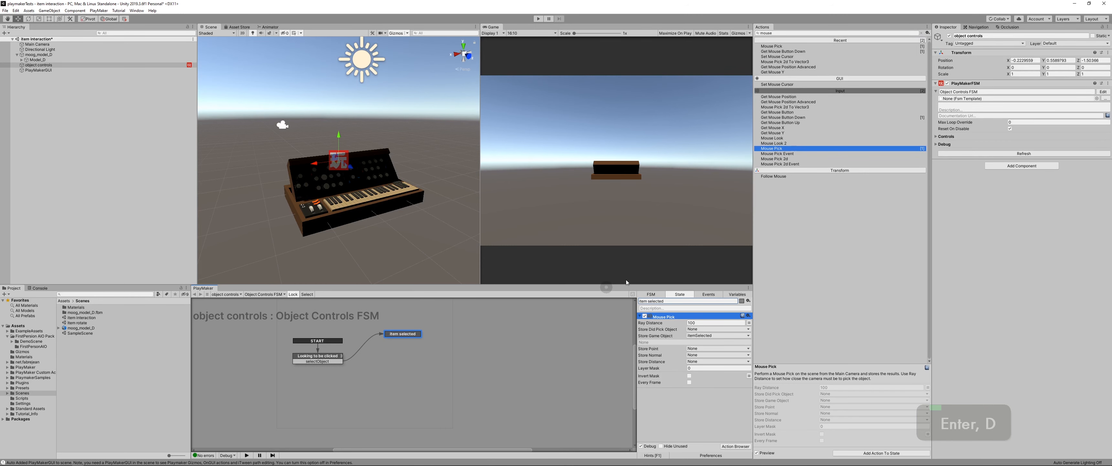
Step: Rename the state holding the Mouse Pick action to item grabbed
{"action": "left_click", "coordinate": [663, 302]}
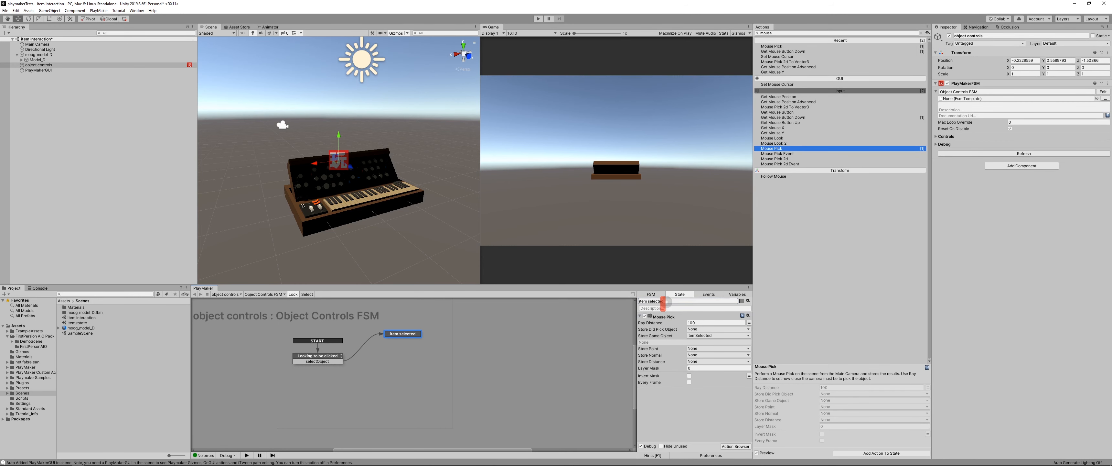
{"action": "type", "text": "item grabbed"}
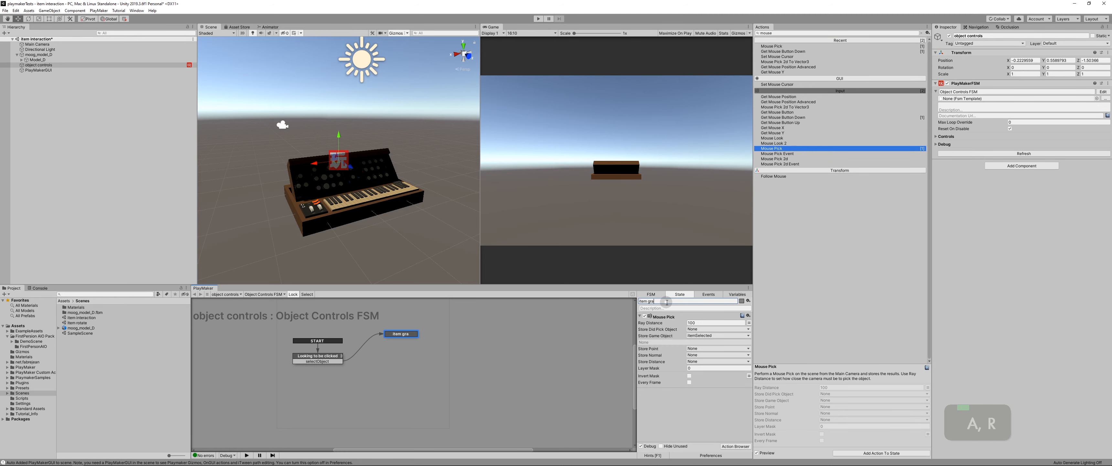
{"action": "key", "text": "Return"}
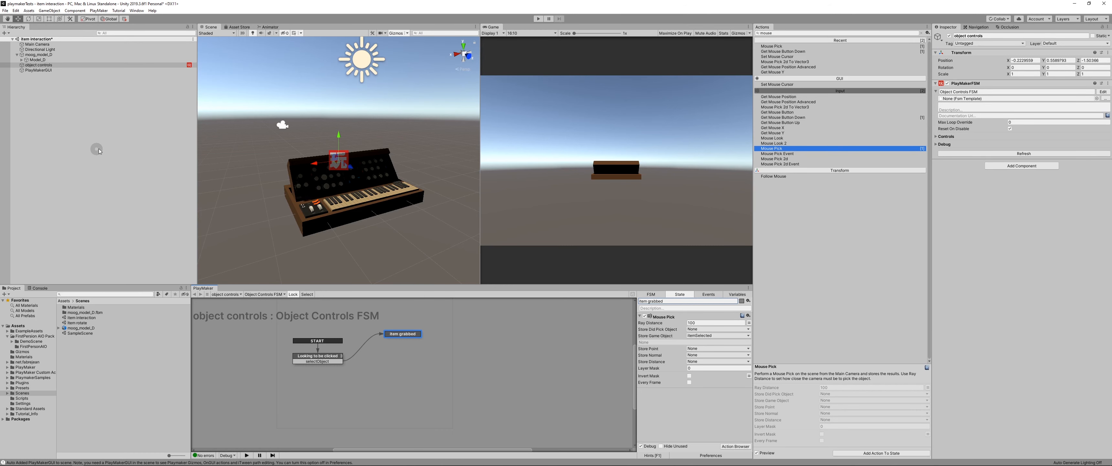
Step: Create a cube in the scene and scale it into a flat slab about 19.8 wide in X and 0.24 thick in Y
{"action": "right_click", "coordinate": [97, 135]}
{"action": "mouse_move", "coordinate": [130, 204]}
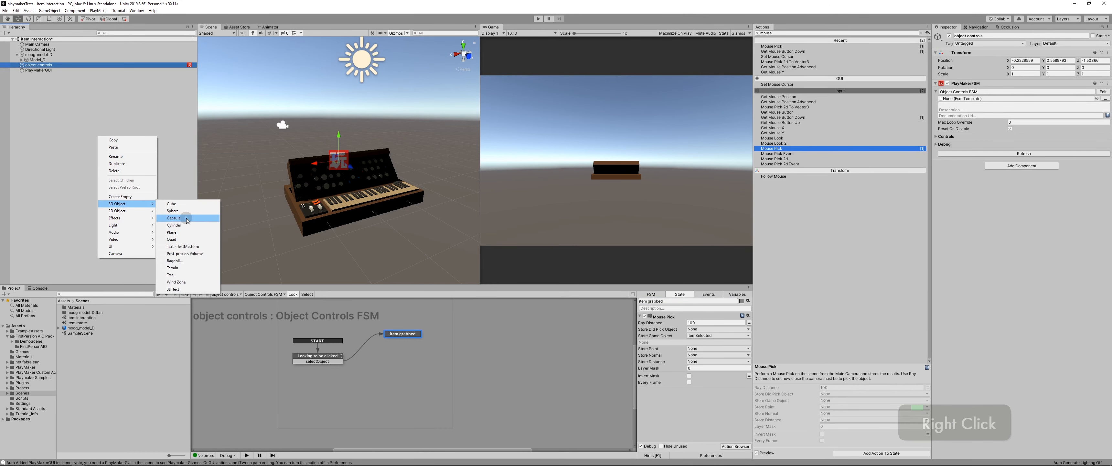
{"action": "left_click", "coordinate": [175, 204]}
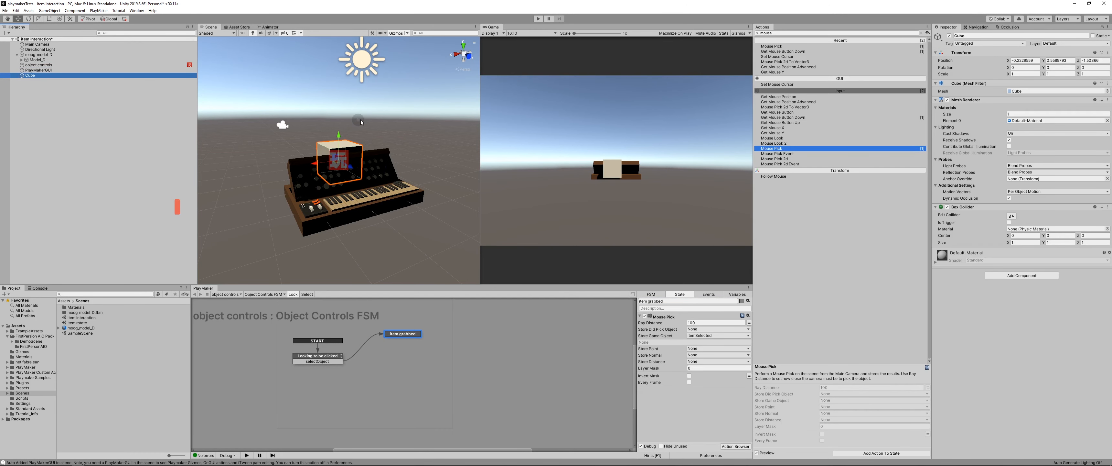
{"action": "key", "text": "e"}
{"action": "key", "text": "r"}
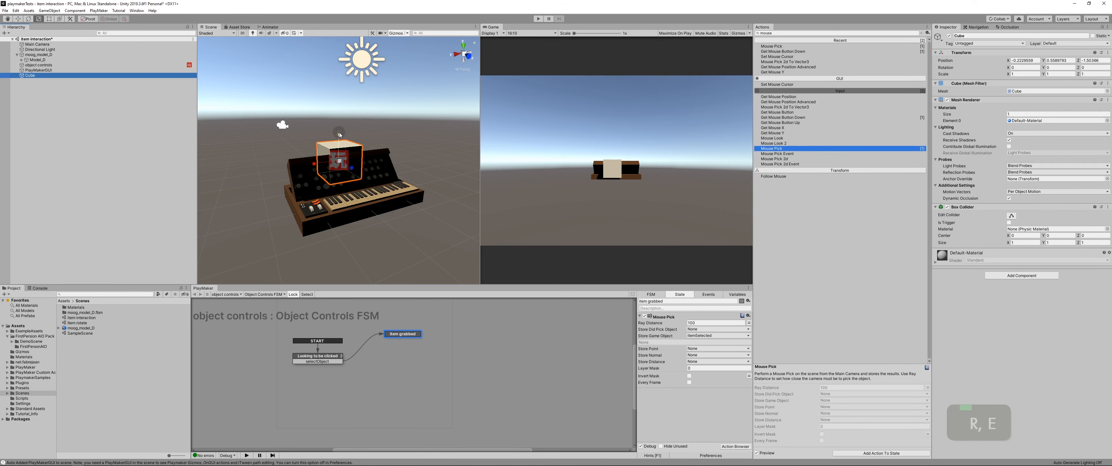
{"action": "left_click_drag", "start_coordinate": [339, 135], "coordinate": [238, 186]}
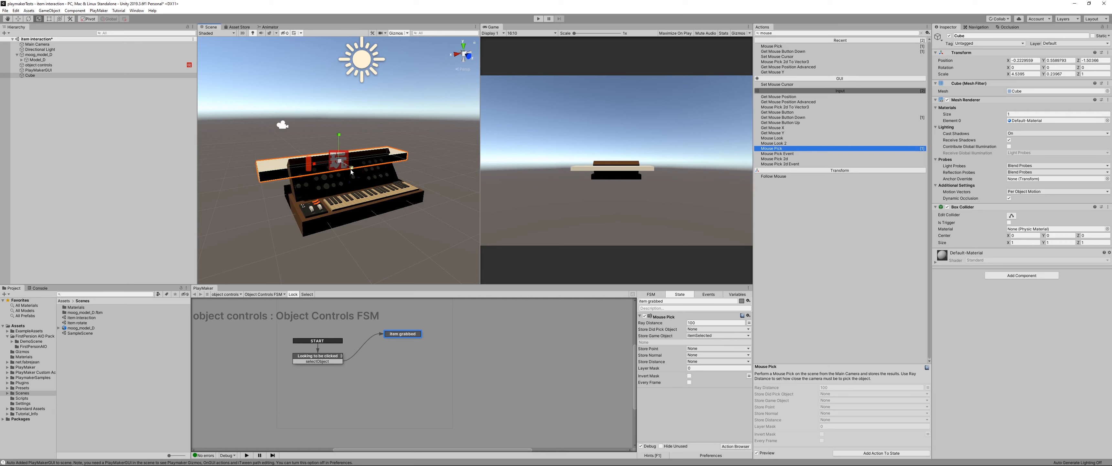
{"action": "left_click_drag", "start_coordinate": [352, 169], "coordinate": [436, 222]}
{"action": "left_click_drag", "start_coordinate": [314, 166], "coordinate": [242, 186]}
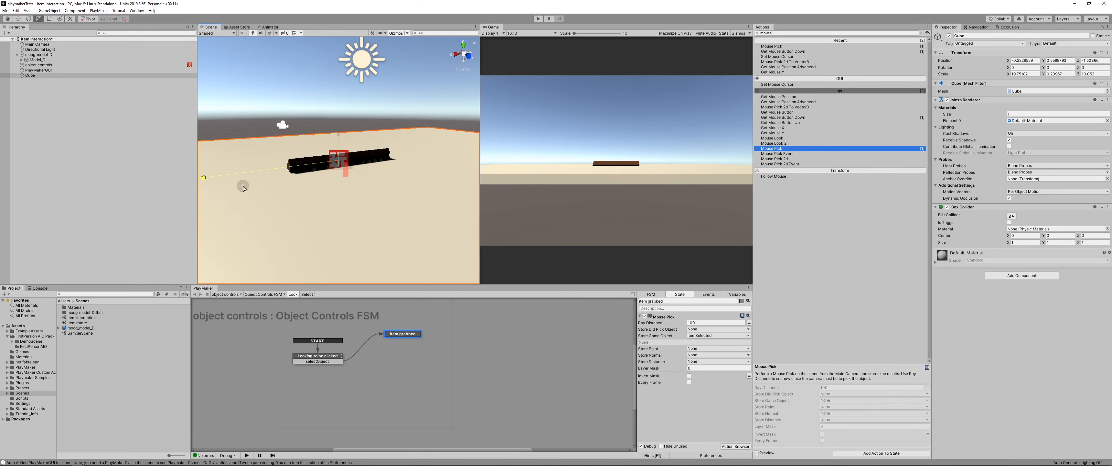
Step: Lower the slab beneath the moog model as a floor and shift it along Z to about 1.75
{"action": "key", "text": "w"}
{"action": "left_click_drag", "start_coordinate": [339, 144], "coordinate": [341, 181]}
{"action": "mouse_move", "coordinate": [359, 195]}
{"action": "middle_mouse_down"}
{"action": "mouse_move", "coordinate": [354, 168]}
{"action": "mouse_move", "coordinate": [355, 208]}
{"action": "middle_mouse_up"}
{"action": "scroll", "coordinate": [354, 168], "scroll_direction": "down", "scroll_amount": 7}
{"action": "scroll", "coordinate": [354, 167], "scroll_direction": "down", "scroll_amount": 5}
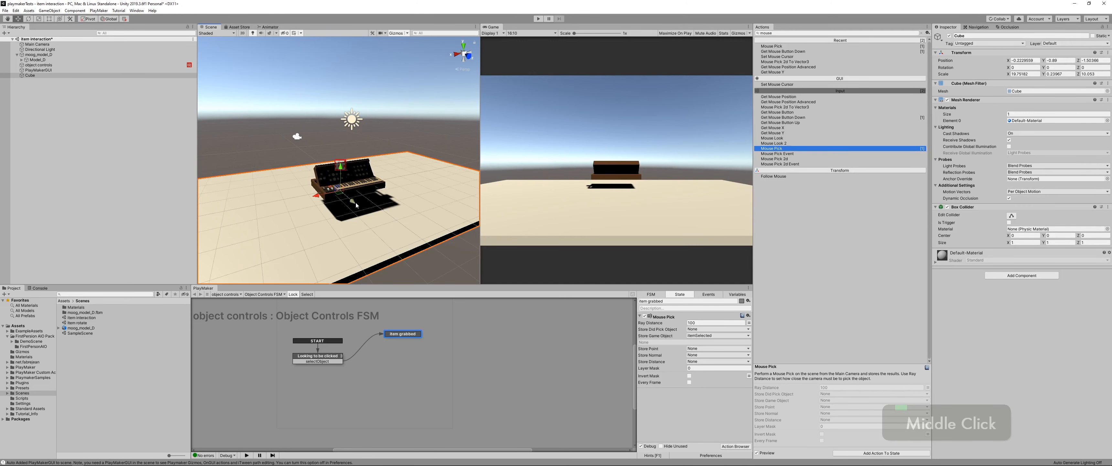
{"action": "left_click_drag", "start_coordinate": [354, 203], "coordinate": [396, 238]}
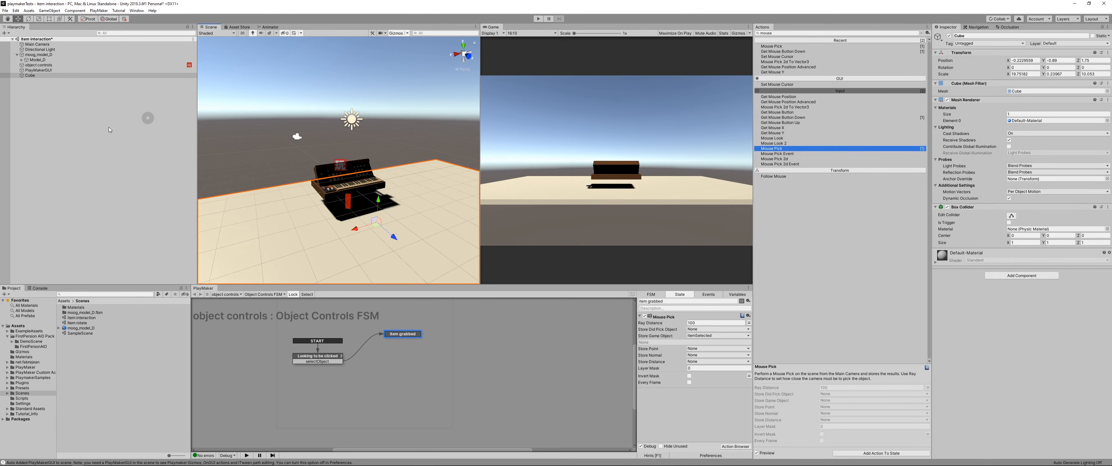
Step: Add a Rigidbody component to the floor cube, disabling Use Gravity and enabling Is Kinematic
{"action": "left_click", "coordinate": [1019, 278]}
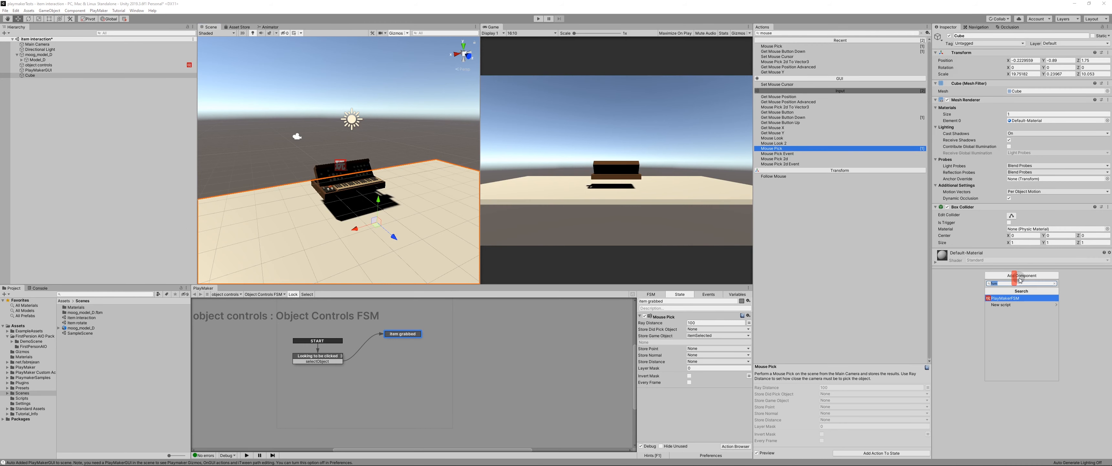
{"action": "type", "text": "rigid"}
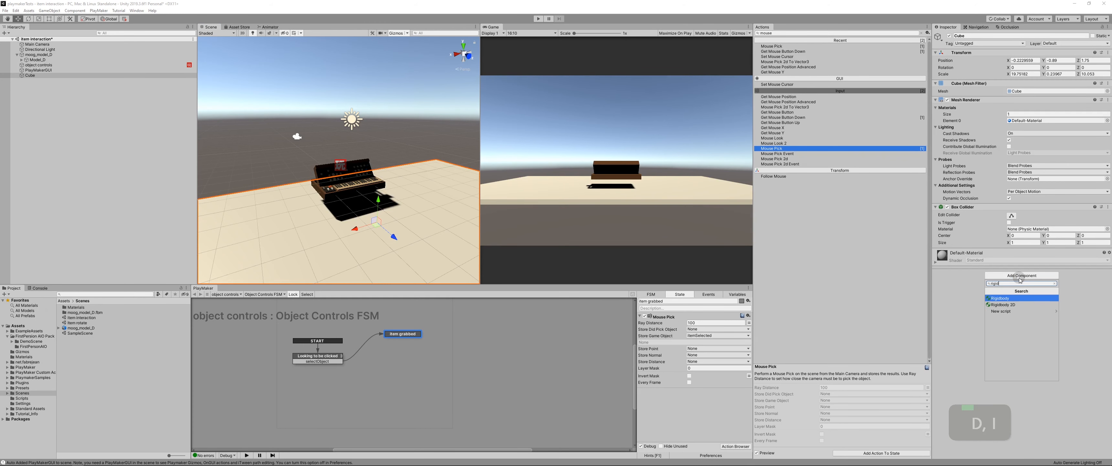
{"action": "key", "text": "Return"}
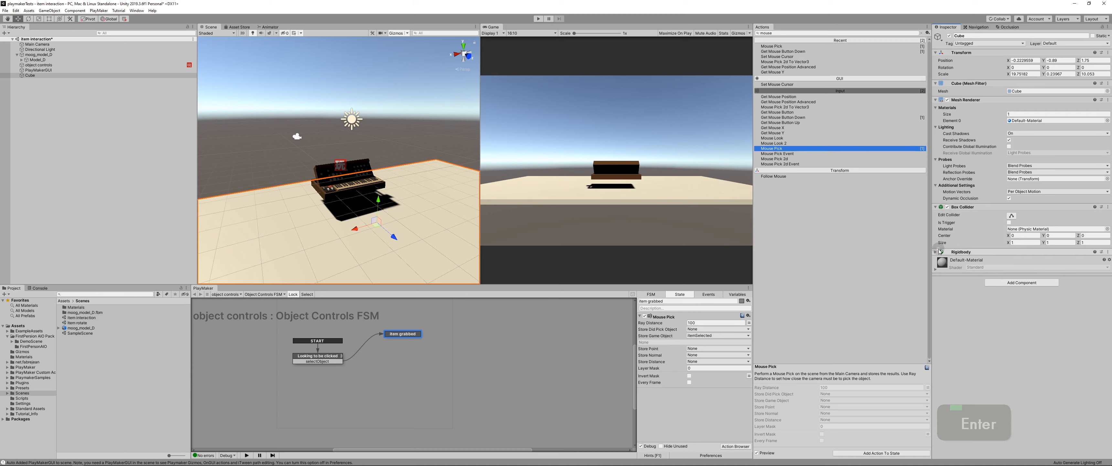
{"action": "left_click", "coordinate": [941, 255]}
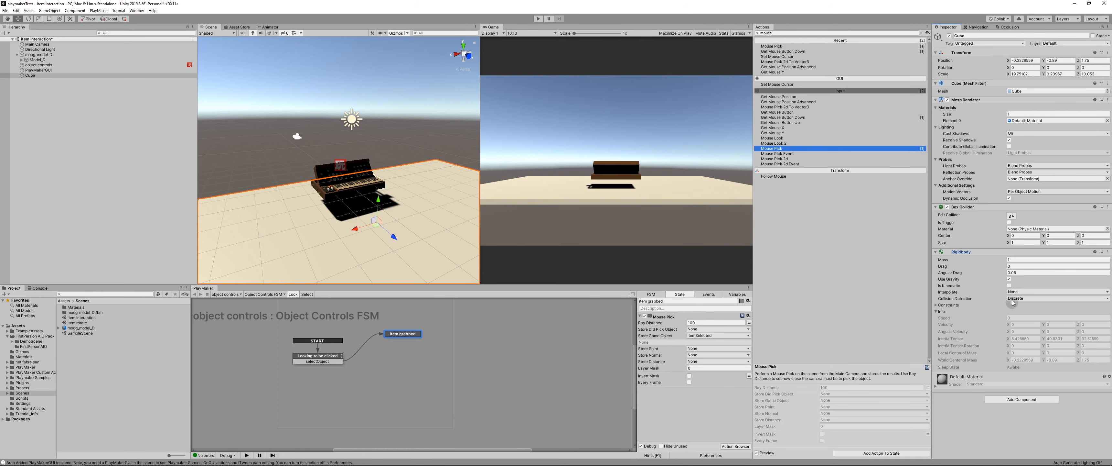
{"action": "left_click", "coordinate": [1009, 279]}
{"action": "left_click", "coordinate": [1009, 286]}
{"action": "middle_click_drag", "start_coordinate": [376, 220], "coordinate": [354, 172]}
{"action": "scroll", "coordinate": [364, 191], "scroll_direction": "down", "scroll_amount": 4}
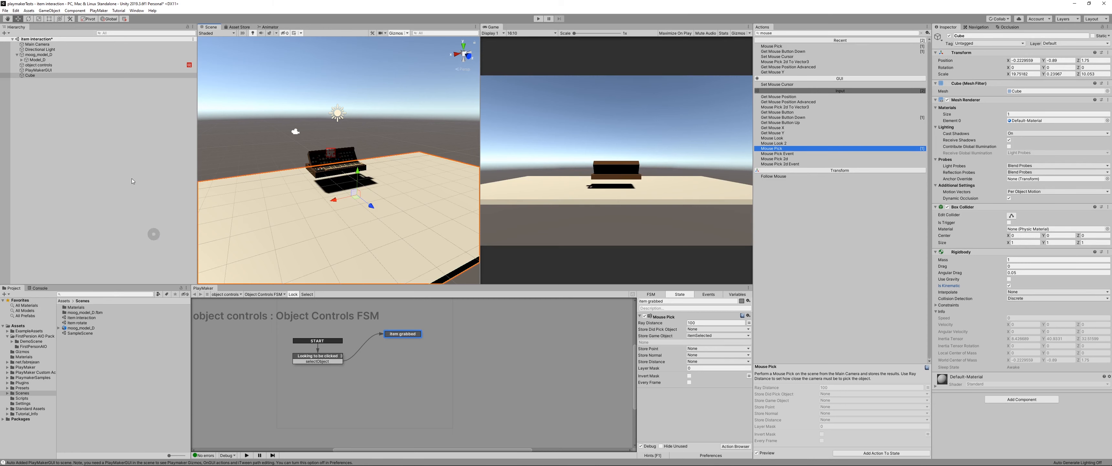
Step: Search the Asset Store for "all in one" and open the First Person All-in-One asset page
{"action": "left_click", "coordinate": [239, 27]}
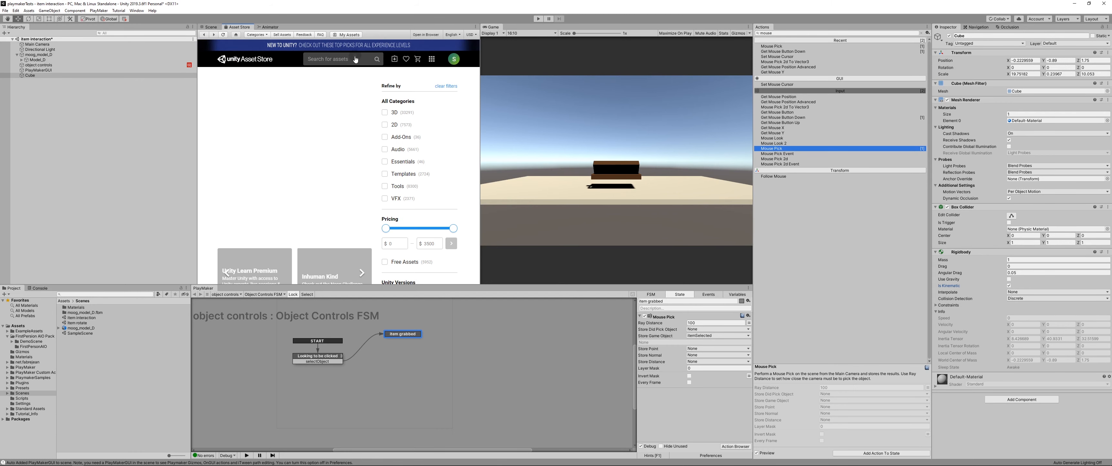
{"action": "left_click", "coordinate": [314, 59]}
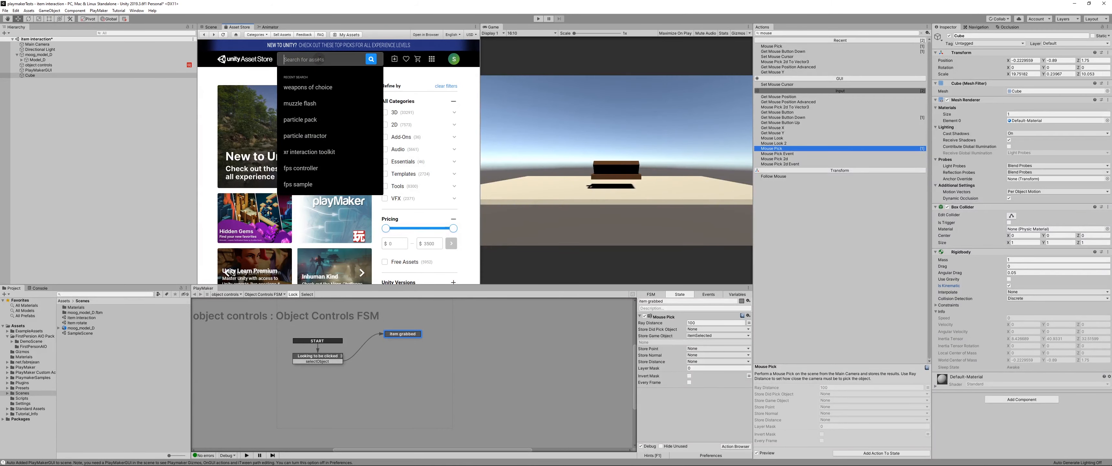
{"action": "type", "text": "all in one"}
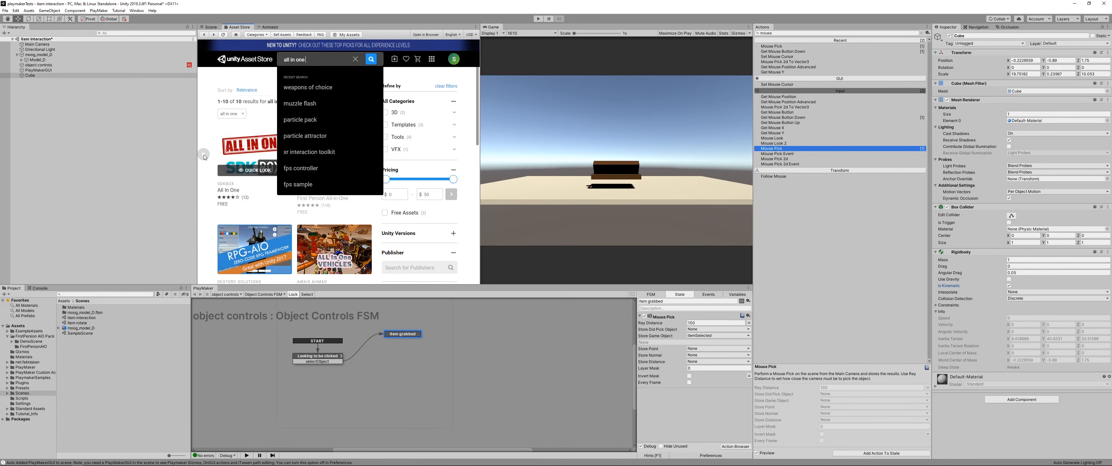
{"action": "left_click", "coordinate": [264, 188]}
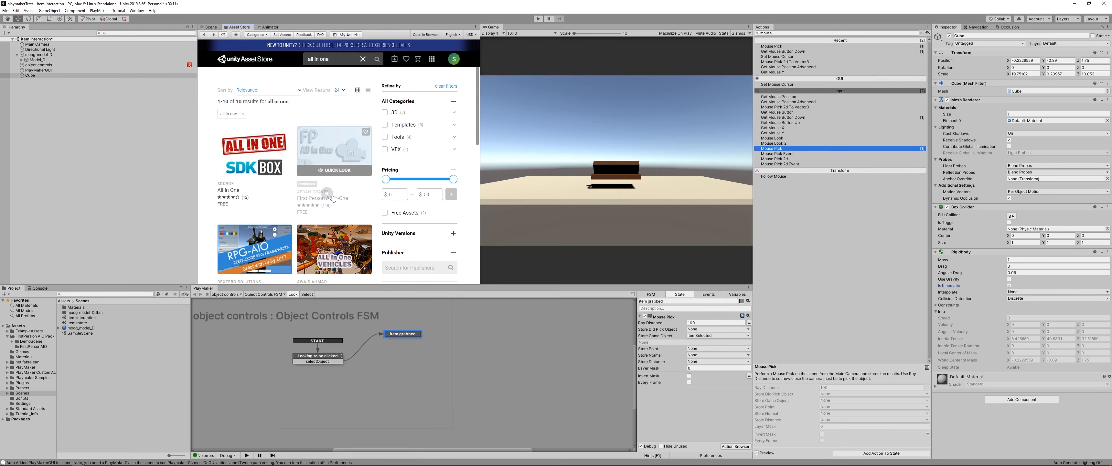
{"action": "left_click", "coordinate": [344, 192]}
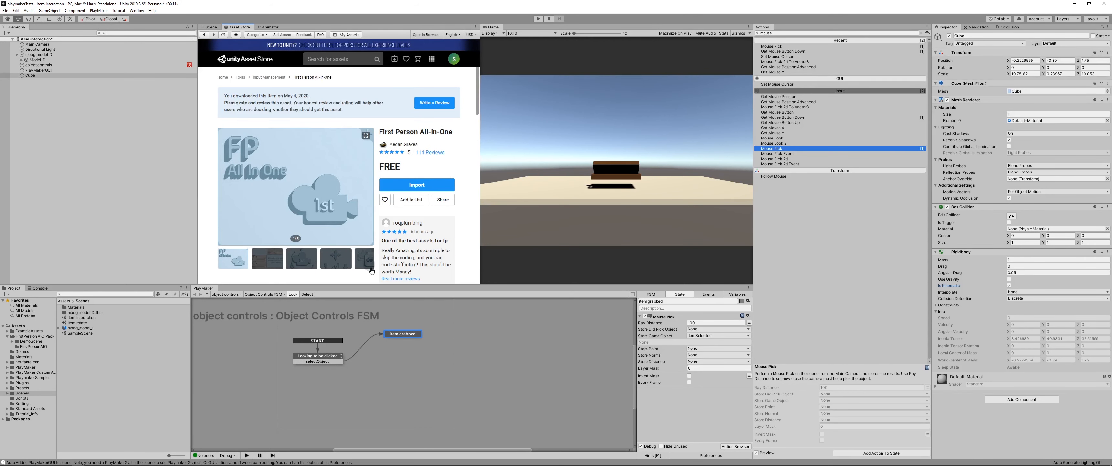
Step: Add the FirstPerson-AIO prefab from the FirstPerson AIO Pack's FirstPersonAIO folder to the scene
{"action": "left_click", "coordinate": [34, 336]}
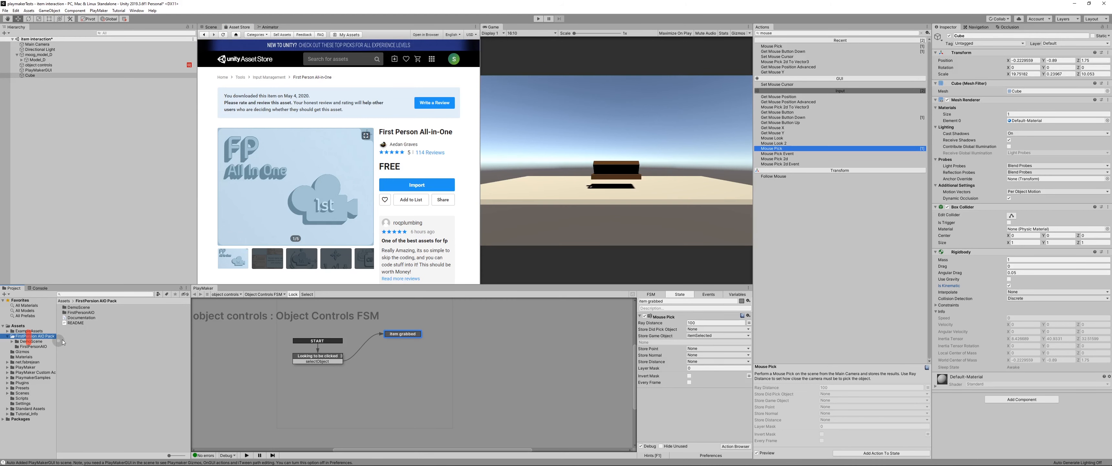
{"action": "double_click", "coordinate": [82, 312]}
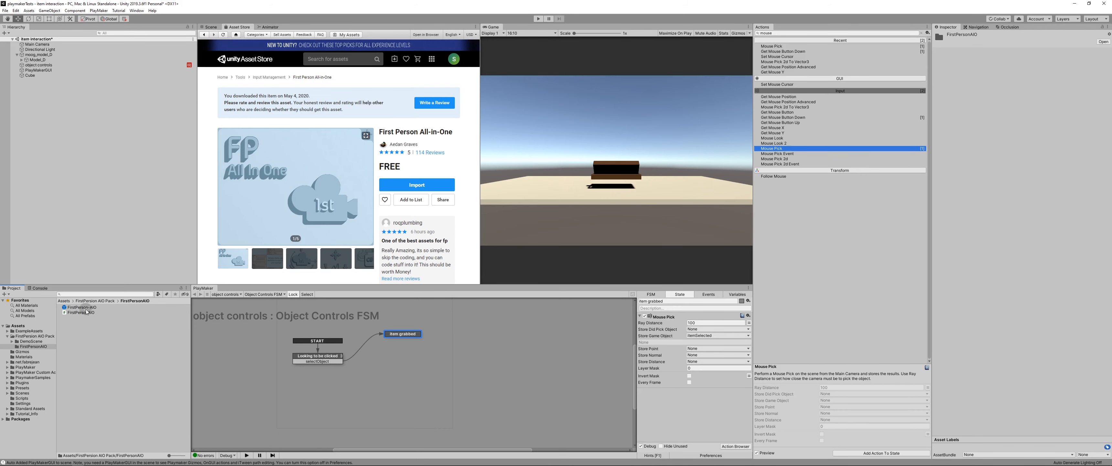
{"action": "left_click_drag", "start_coordinate": [86, 309], "coordinate": [85, 129]}
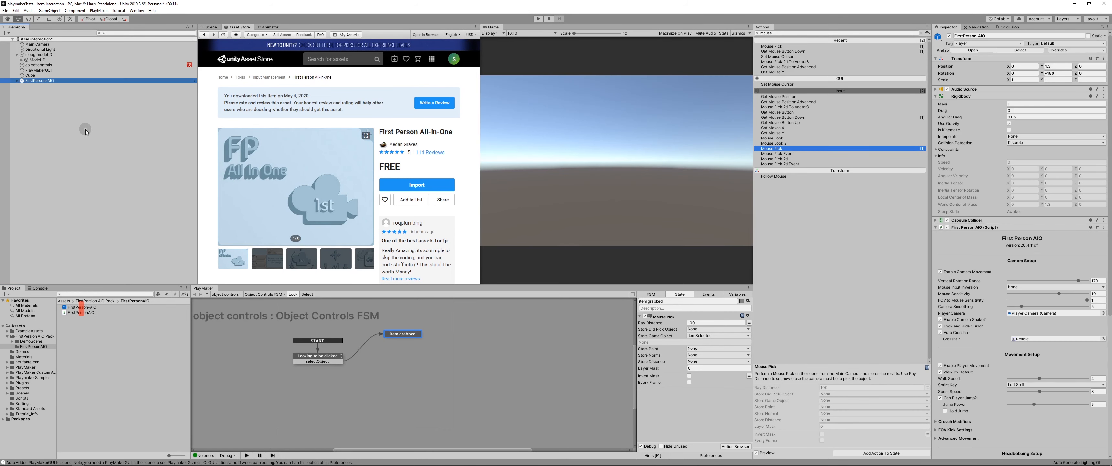
Step: In the Scene view, move the FirstPerson-AIO player in front of the moog keyboard, to a Z position of about 4.7
{"action": "left_click", "coordinate": [210, 27]}
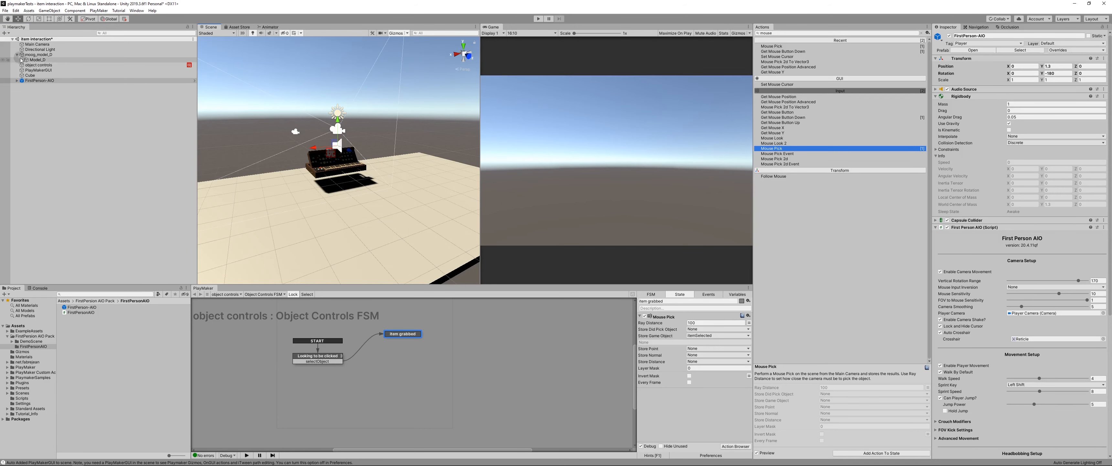
{"action": "left_click", "coordinate": [24, 81]}
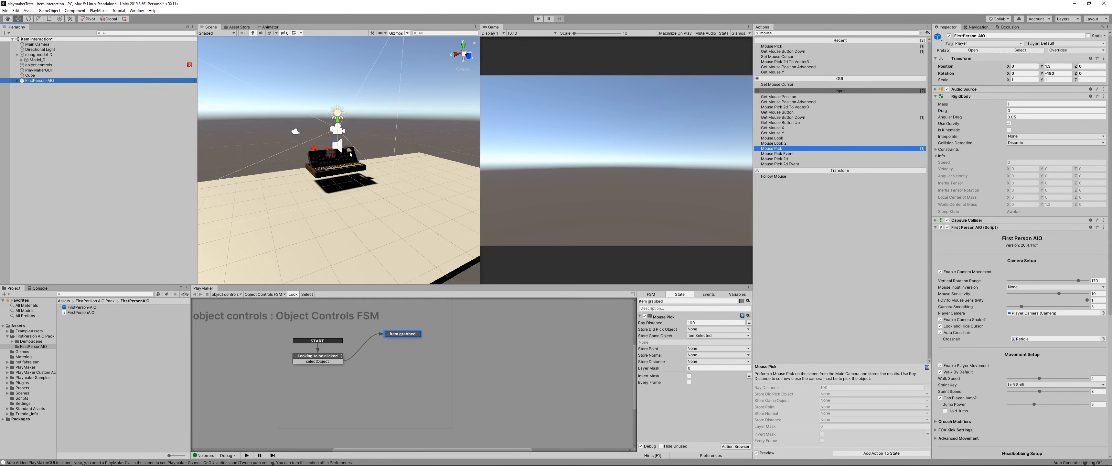
{"action": "left_click_drag", "start_coordinate": [351, 154], "coordinate": [387, 163]}
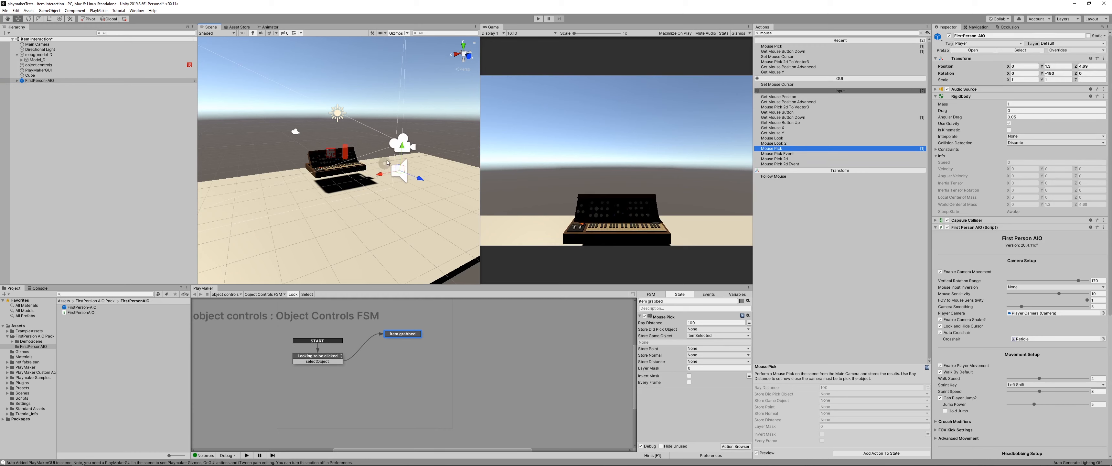
{"action": "mouse_move", "coordinate": [387, 163]}
{"action": "middle_mouse_down"}
{"action": "mouse_move", "coordinate": [375, 163]}
{"action": "mouse_move", "coordinate": [384, 153]}
{"action": "middle_mouse_up"}
{"action": "scroll", "coordinate": [389, 151], "scroll_direction": "up", "scroll_amount": 8}
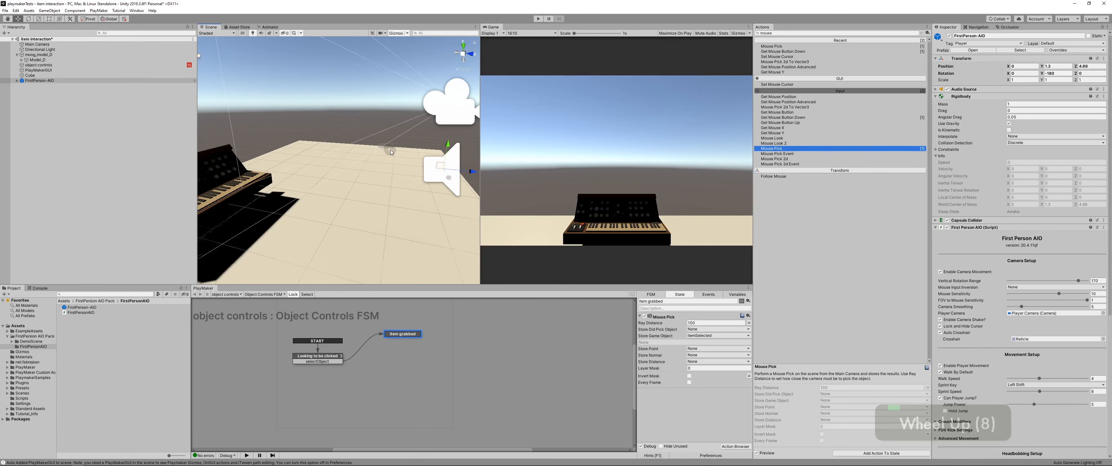
{"action": "scroll", "coordinate": [390, 149], "scroll_direction": "down", "scroll_amount": 4}
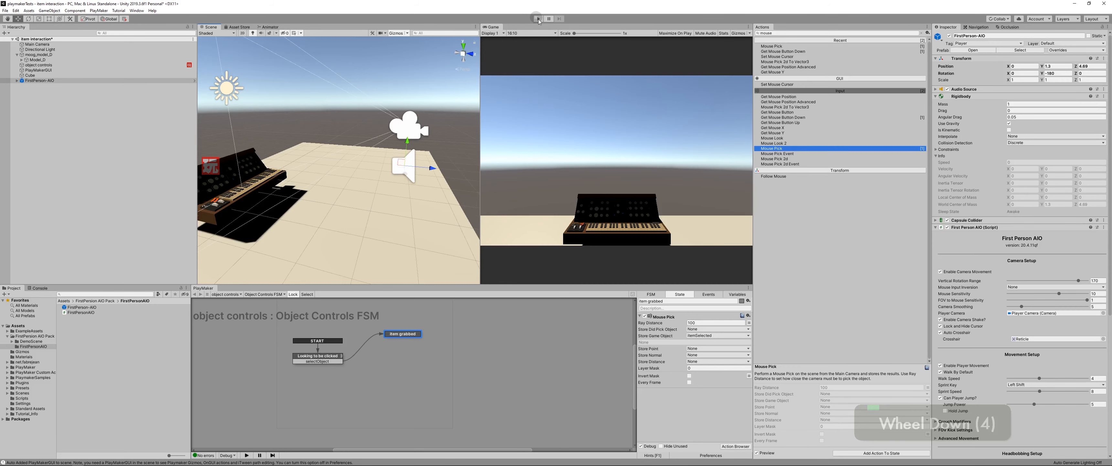
Step: Run the scene and walk the first-person player around the floor and keyboard to test movement, and stop play mode
{"action": "left_click", "coordinate": [537, 19]}
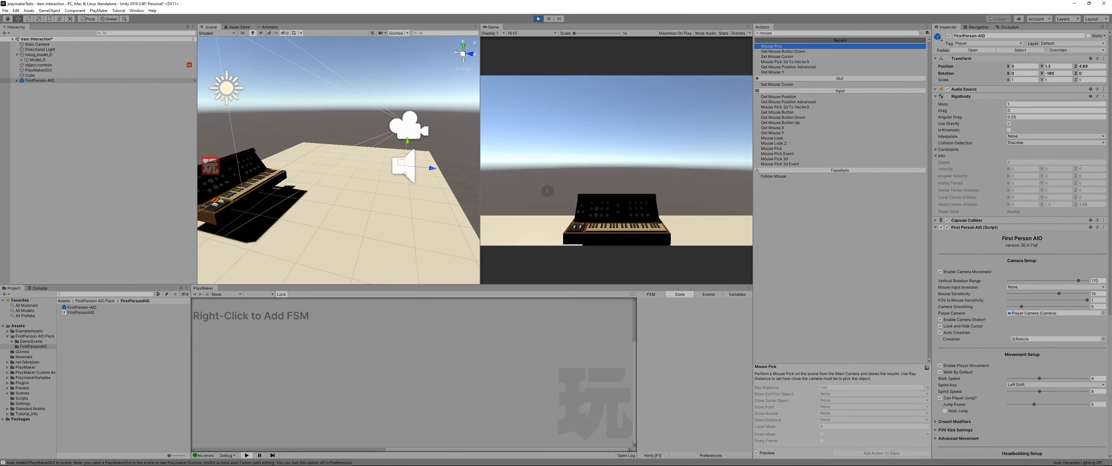
{"action": "key", "text": "Right"}
{"action": "key", "text": "Right"}
{"action": "key", "text": "Right"}
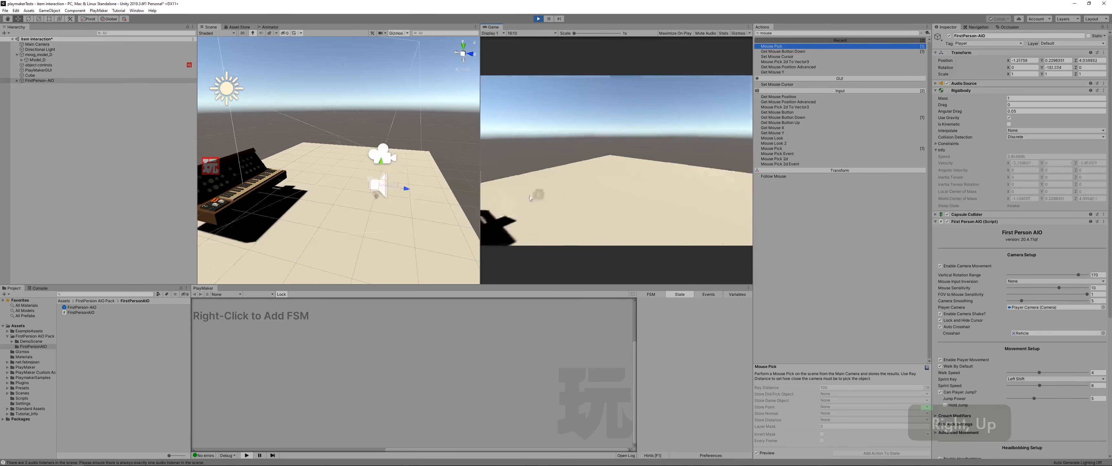
{"action": "key", "text": "Left"}
{"action": "key", "text": "Up"}
{"action": "key", "text": "Down"}
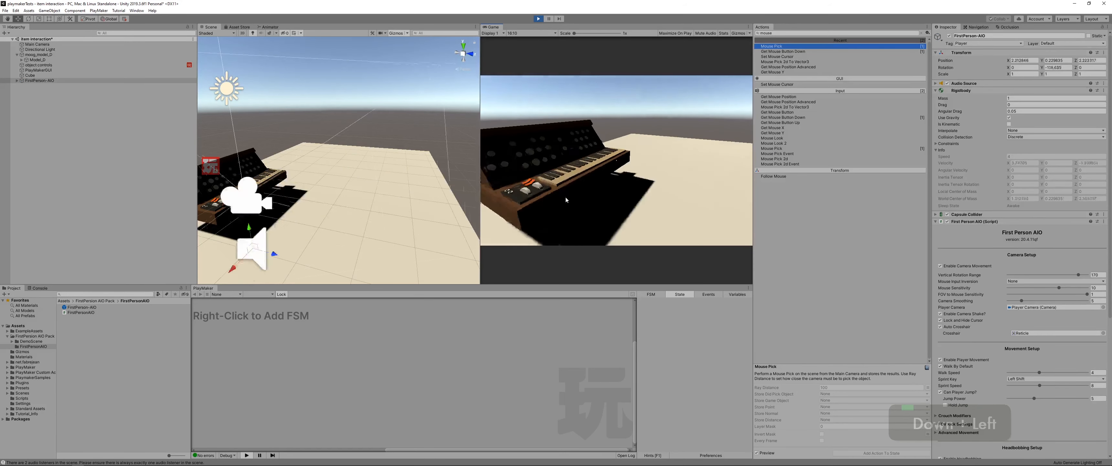
{"action": "key", "text": "Right"}
{"action": "key", "text": "Right"}
{"action": "key", "text": "Up"}
{"action": "key", "text": "Down"}
{"action": "key", "text": "Right"}
{"action": "key", "text": "Left"}
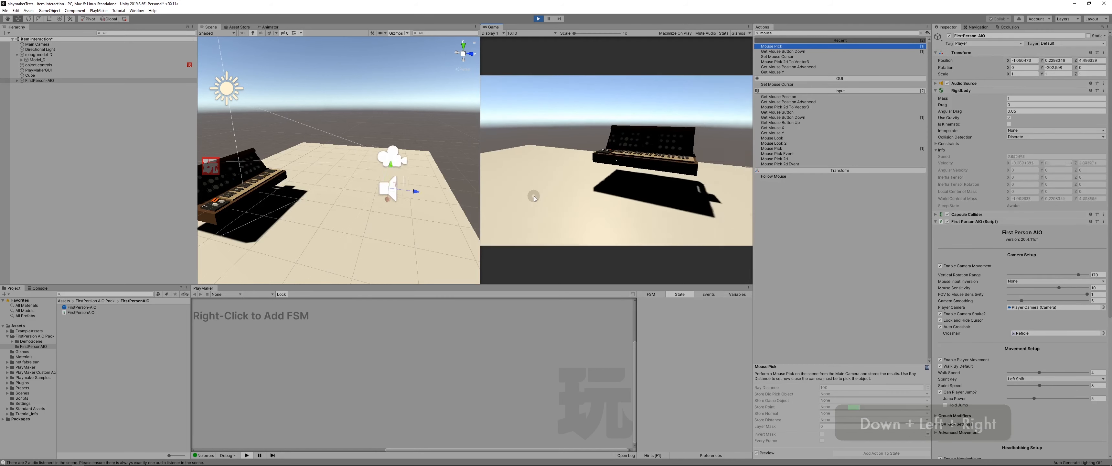
{"action": "key", "text": "Up"}
{"action": "key", "text": "Escape"}
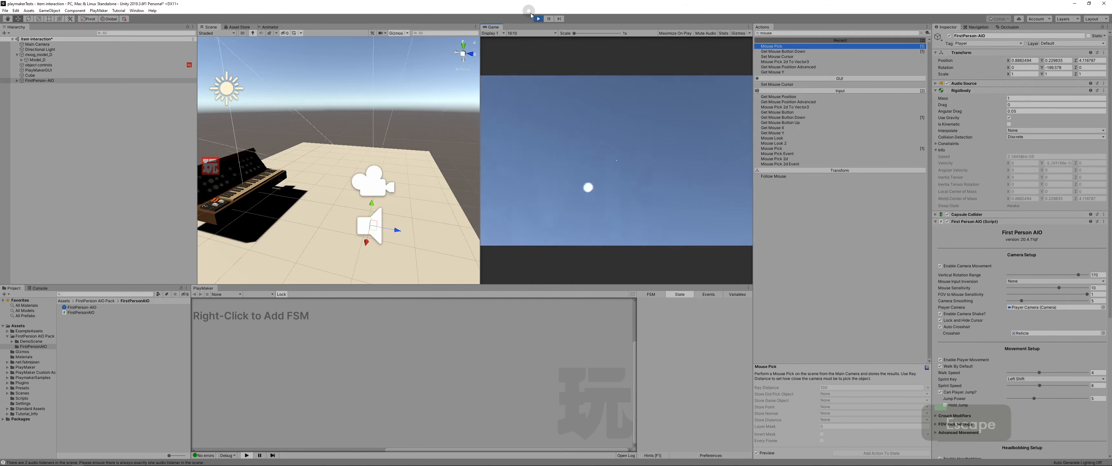
{"action": "left_click", "coordinate": [539, 19]}
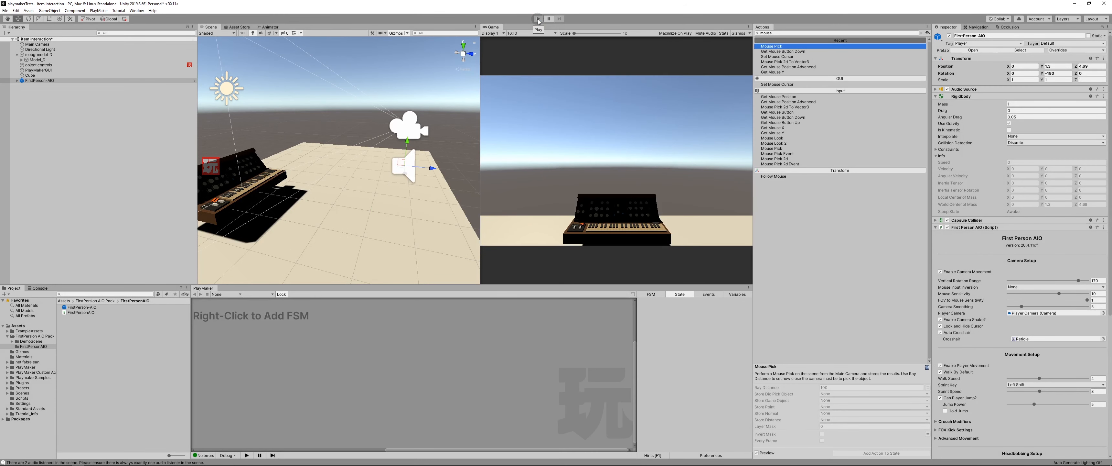
Step: Expand the FirstPerson-AIO object's children in the hierarchy and inspect its HeadJoint
{"action": "left_click", "coordinate": [79, 84]}
{"action": "left_click", "coordinate": [17, 80]}
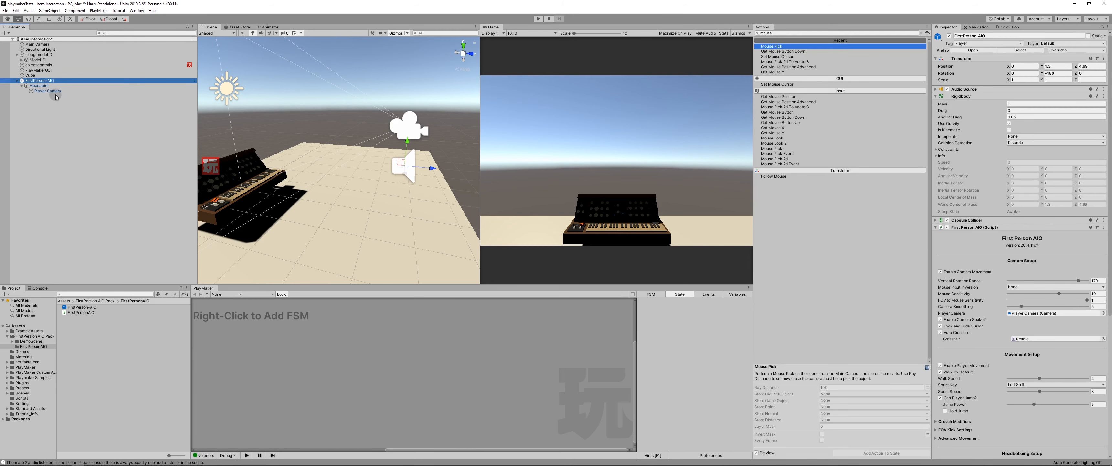
{"action": "left_click", "coordinate": [44, 87]}
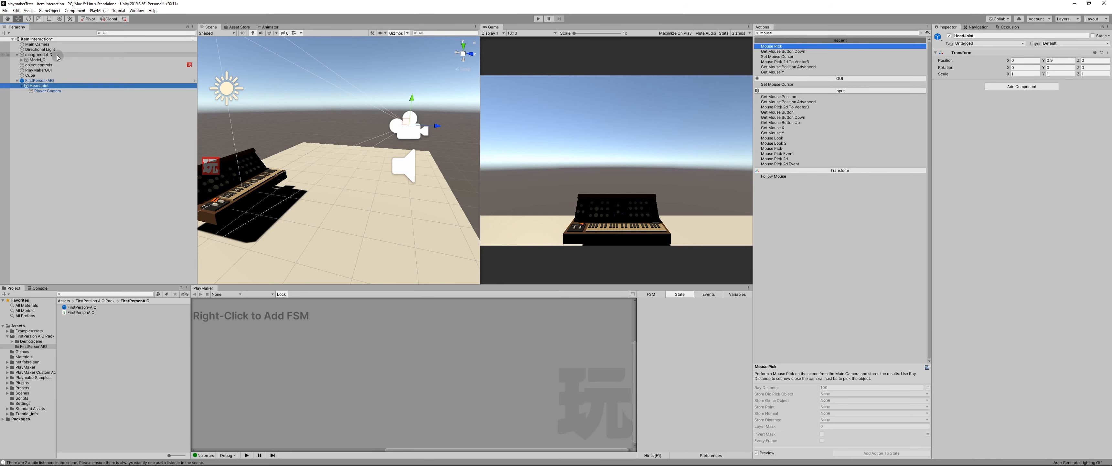
Step: Search the actions for "move" and add Move Object to the Item grabbed state of the object controls FSM
{"action": "left_click", "coordinate": [46, 64]}
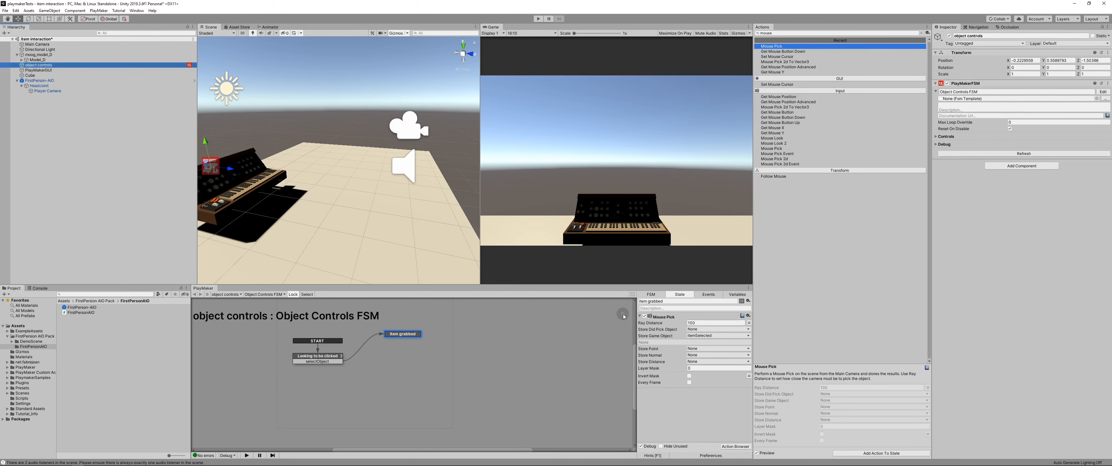
{"action": "left_click", "coordinate": [783, 34]}
{"action": "type", "text": "move"}
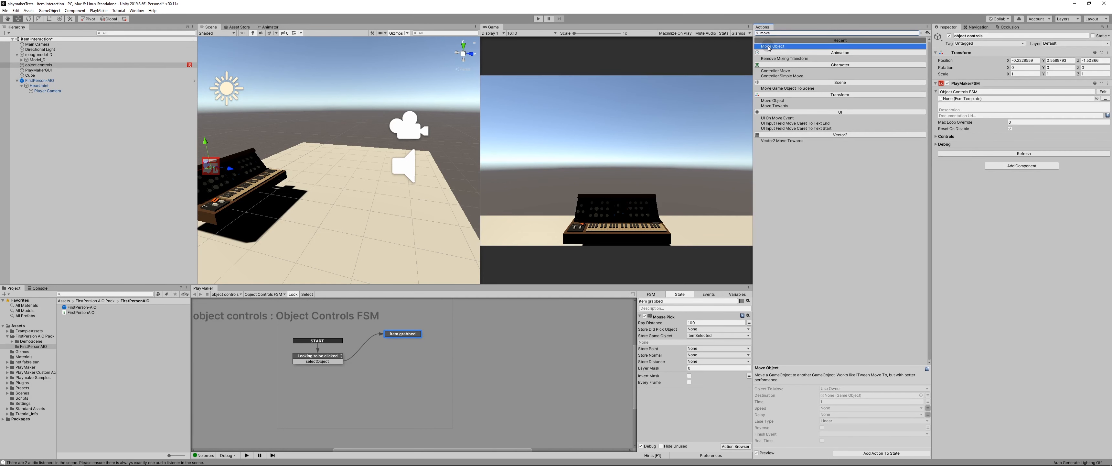
{"action": "left_click_drag", "start_coordinate": [769, 47], "coordinate": [693, 406]}
{"action": "scroll", "coordinate": [661, 401], "scroll_direction": "down", "scroll_amount": 2}
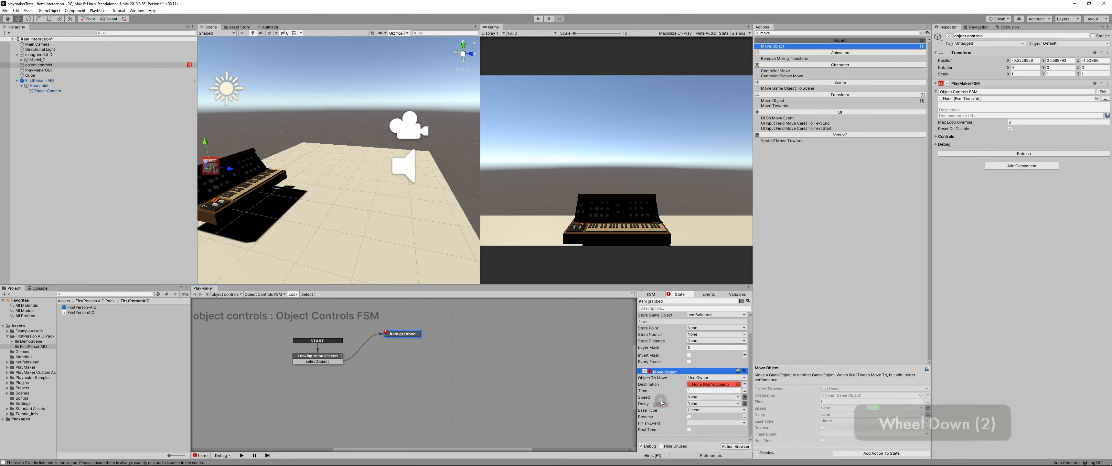
Step: Set Move Object's Object To Move to Specify Game Object, using the itemSelected variable
{"action": "left_click", "coordinate": [713, 377]}
{"action": "left_click", "coordinate": [715, 384]}
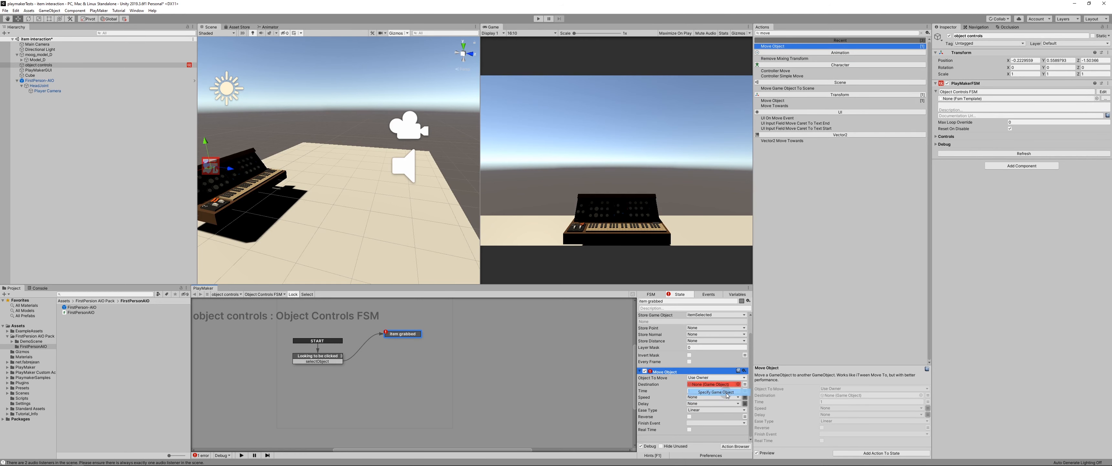
{"action": "left_click", "coordinate": [745, 384]}
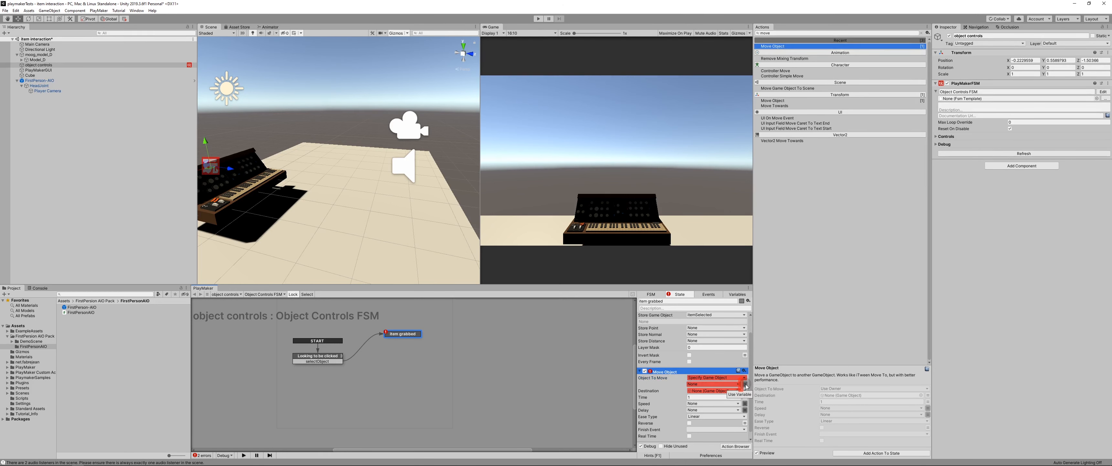
{"action": "left_click", "coordinate": [731, 383]}
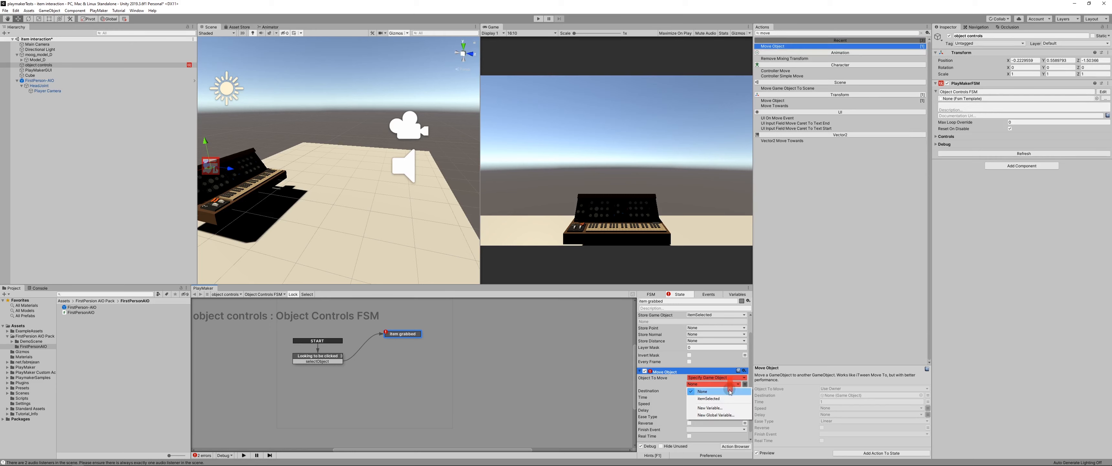
{"action": "left_click", "coordinate": [725, 398]}
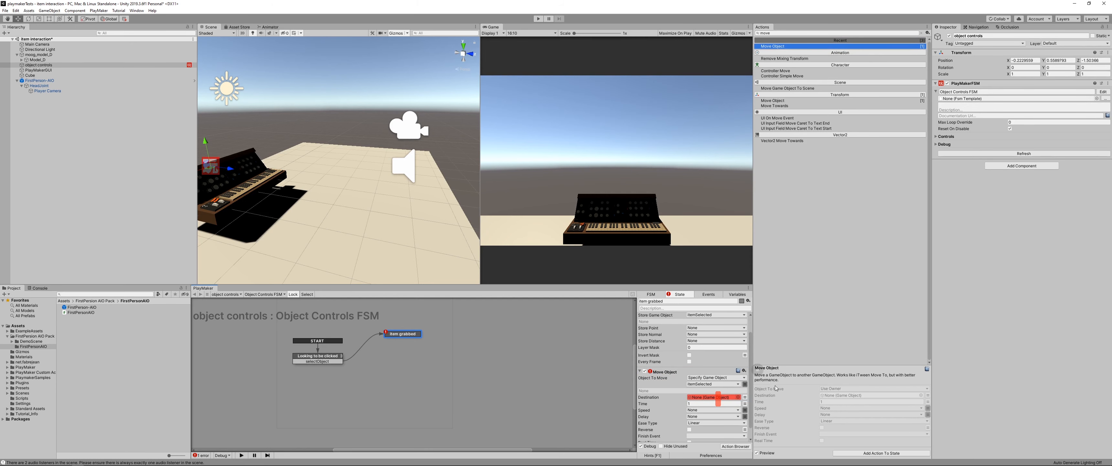
{"action": "scroll", "coordinate": [751, 388], "scroll_direction": "up", "scroll_amount": 2}
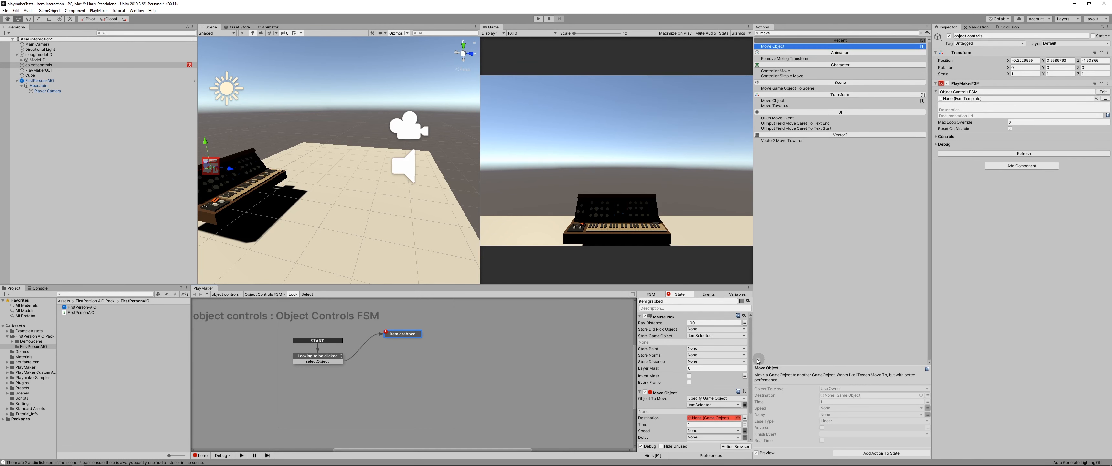
{"action": "left_click_drag", "start_coordinate": [752, 361], "coordinate": [751, 394]}
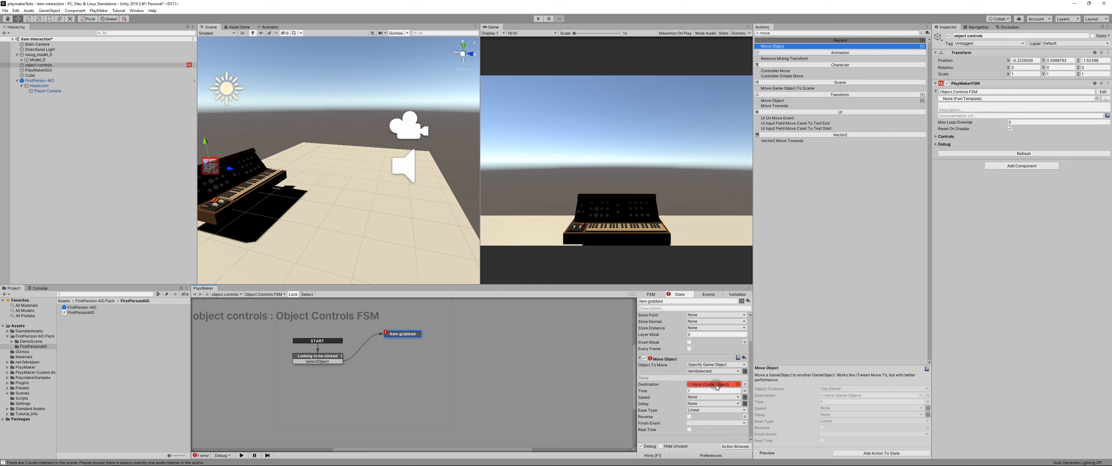
Step: Create a cube as a child of HeadJoint and move it in front of the player camera, to a Z position of about 2.34
{"action": "left_click", "coordinate": [49, 88]}
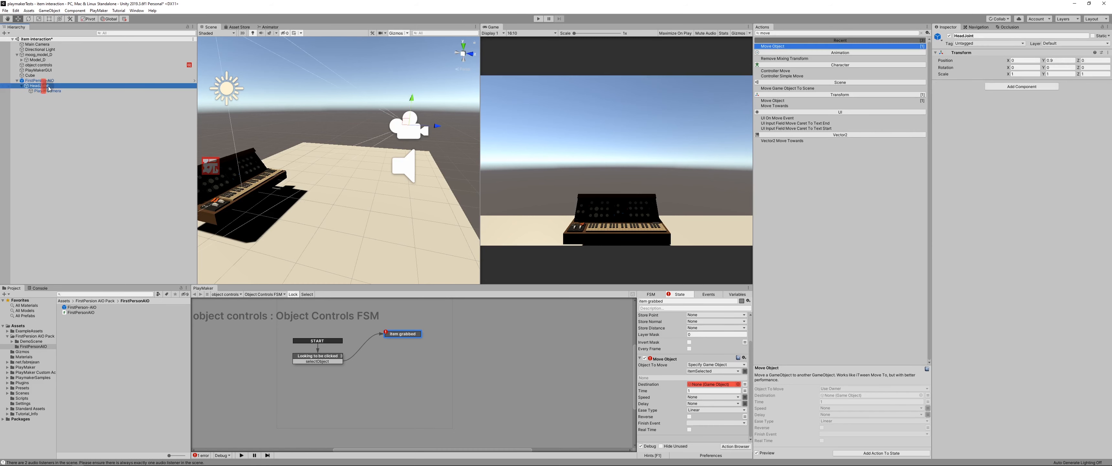
{"action": "right_click", "coordinate": [43, 85]}
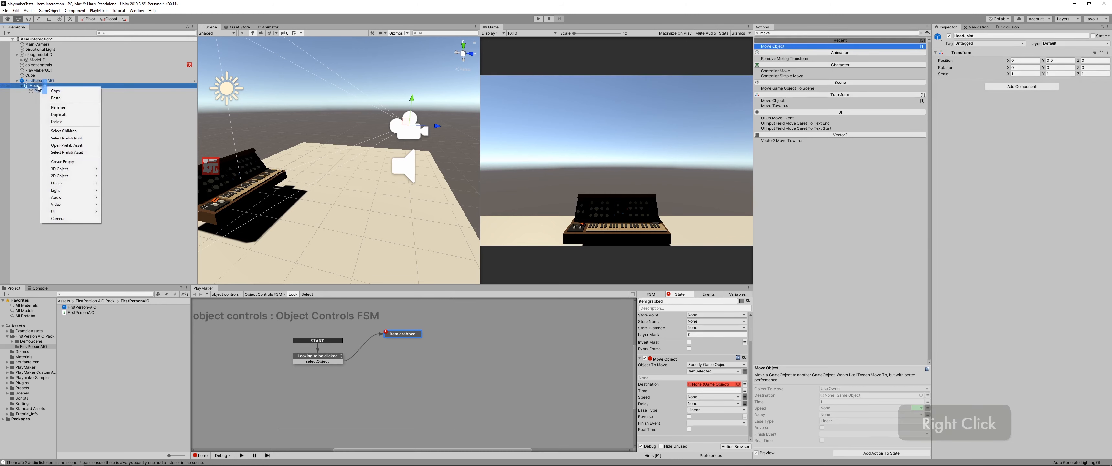
{"action": "mouse_move", "coordinate": [74, 168]}
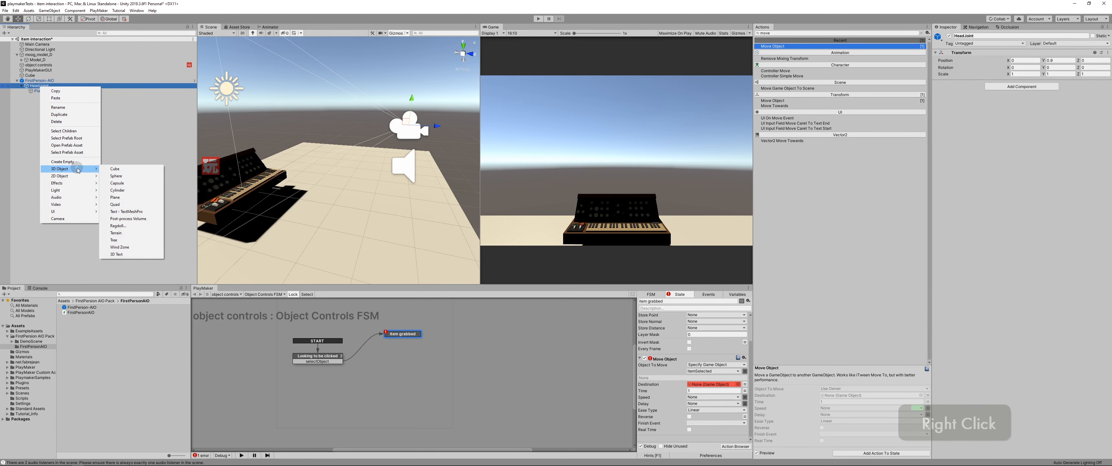
{"action": "left_click", "coordinate": [117, 170]}
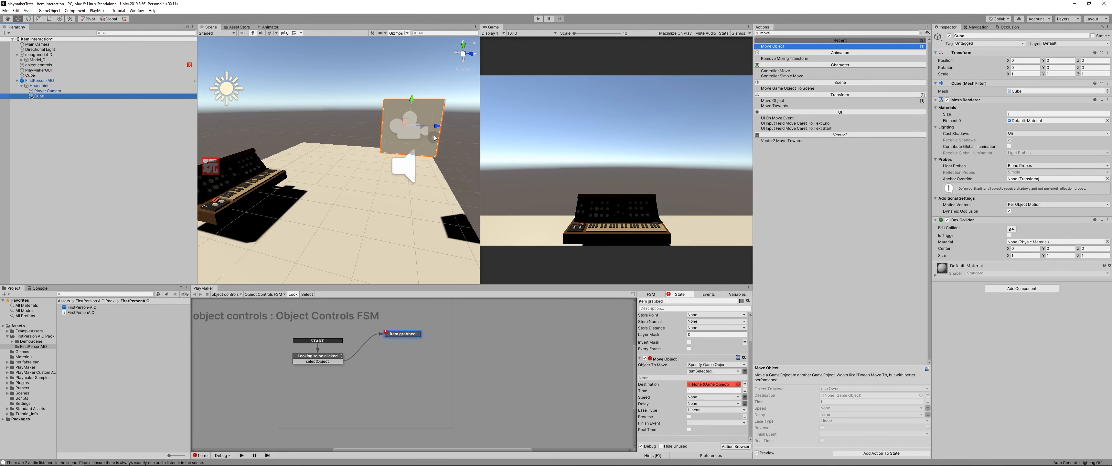
{"action": "left_click_drag", "start_coordinate": [441, 127], "coordinate": [326, 166]}
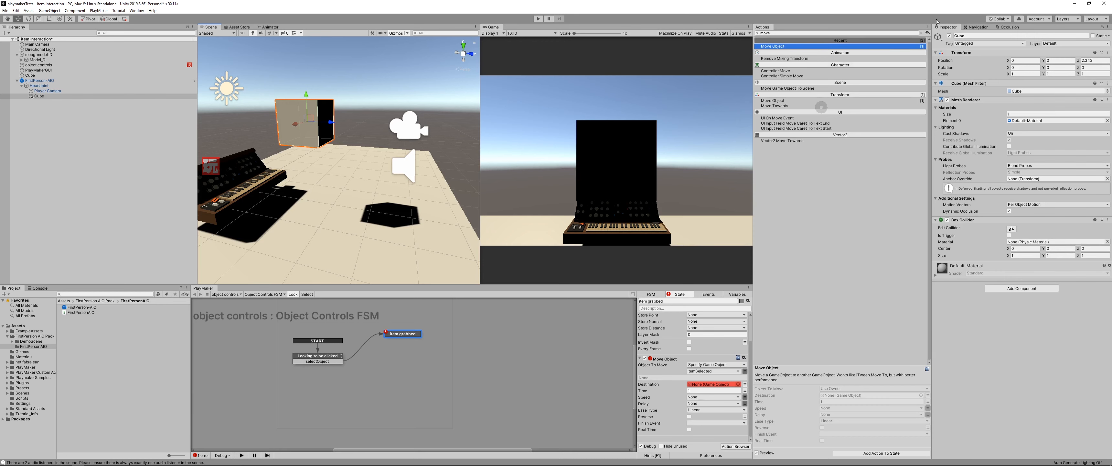
Step: Disable the new cube's Mesh Renderer and Box Collider components
{"action": "left_click", "coordinate": [948, 100]}
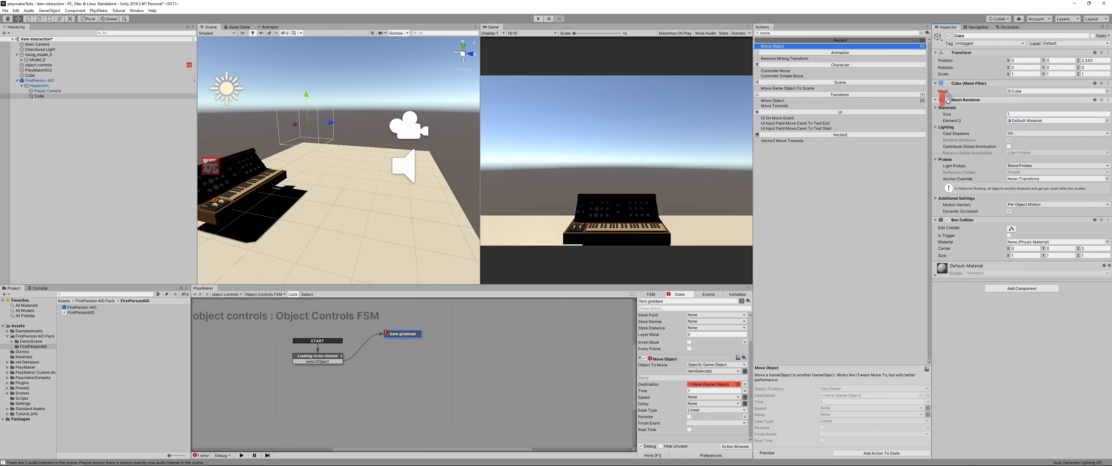
{"action": "left_click", "coordinate": [947, 219]}
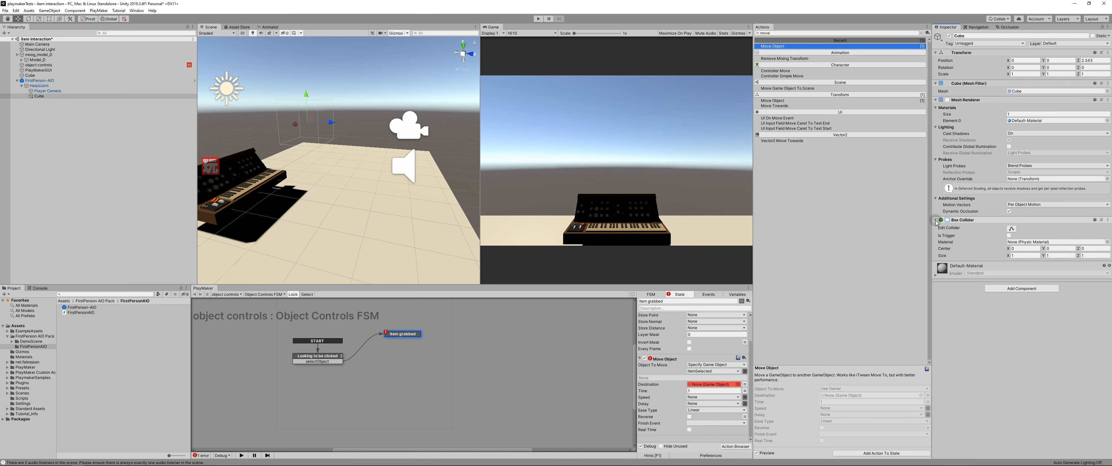
{"action": "left_click", "coordinate": [936, 219]}
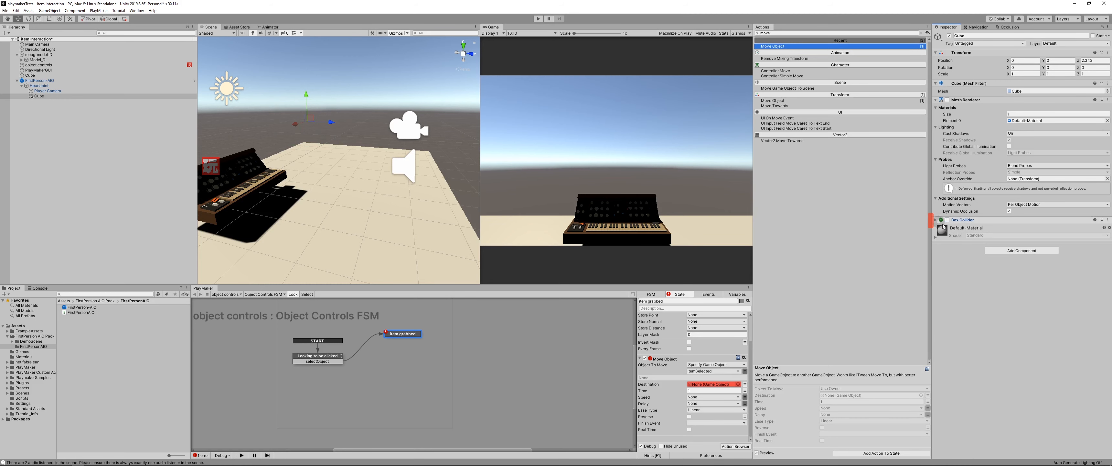
Step: Rename the HeadJoint cube playerChosenItem and assign it as the Destination of the Move Object action
{"action": "left_click", "coordinate": [38, 99]}
{"action": "key", "text": "F2"}
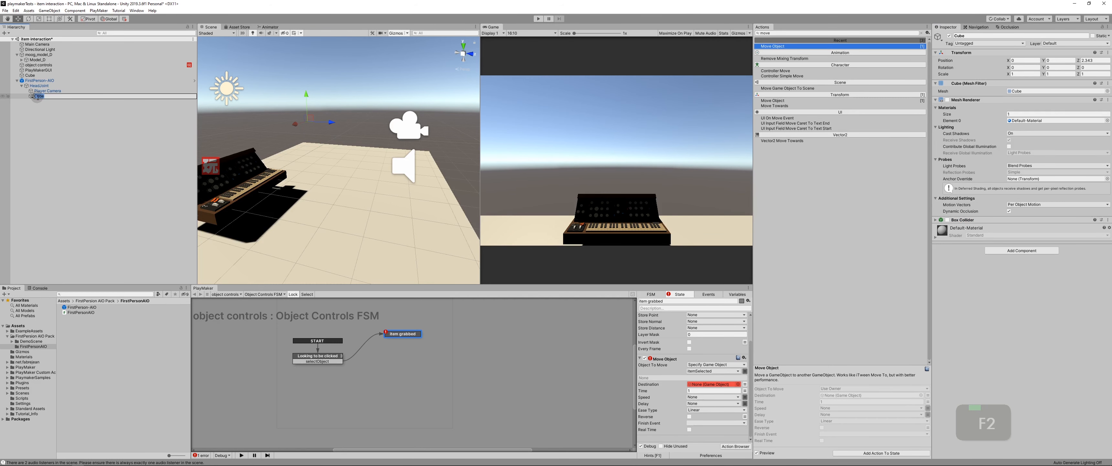
{"action": "type", "text": "playerChosenItem"}
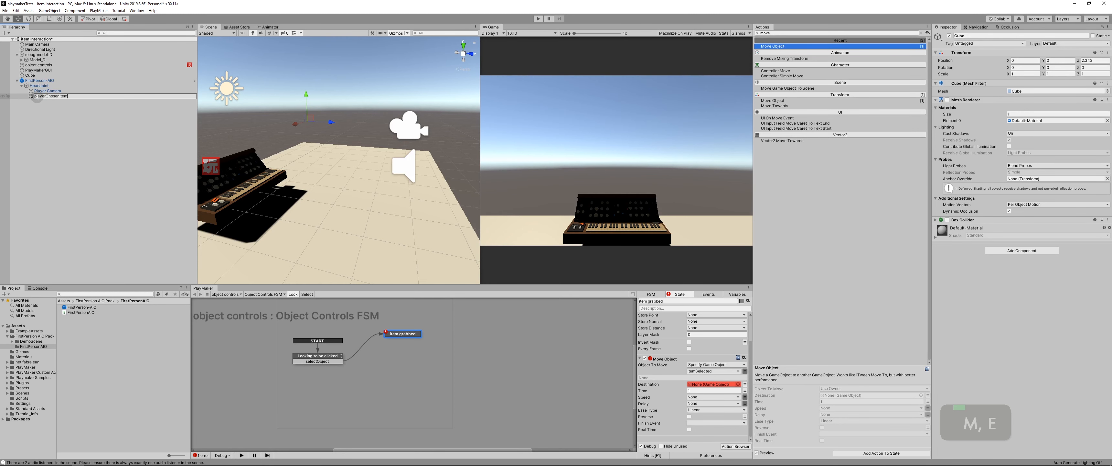
{"action": "key", "text": "Return"}
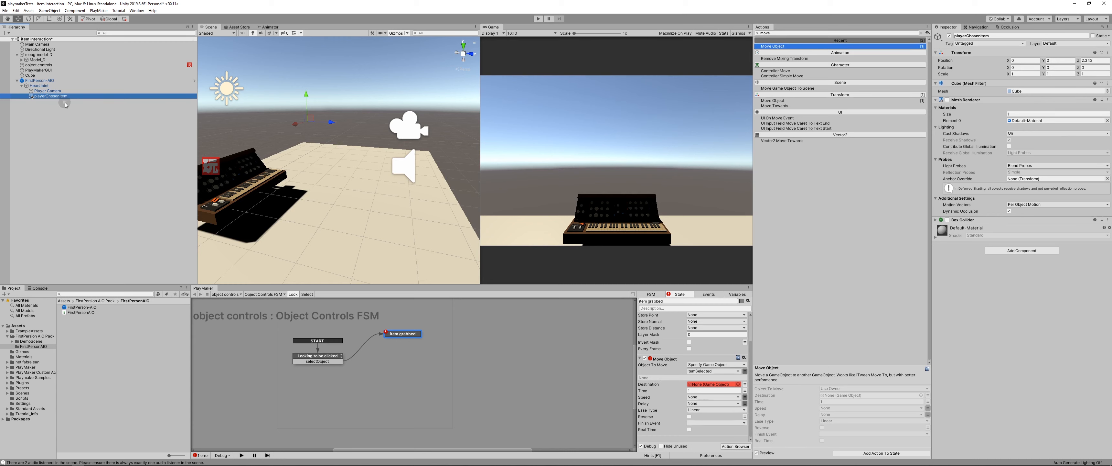
{"action": "left_click_drag", "start_coordinate": [31, 100], "coordinate": [724, 388]}
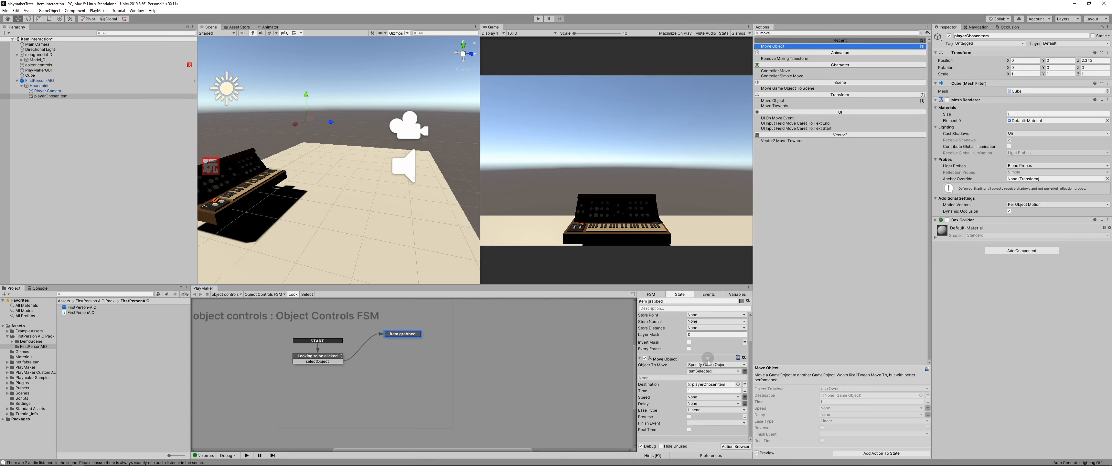
Step: Configure the Move Object action with a Time of 0.5, the Punch ease type and Real Time enabled
{"action": "left_click", "coordinate": [691, 390]}
{"action": "type", "text": "1"}
{"action": "scroll", "coordinate": [654, 404], "scroll_direction": "down", "scroll_amount": 4}
{"action": "left_click", "coordinate": [702, 411]}
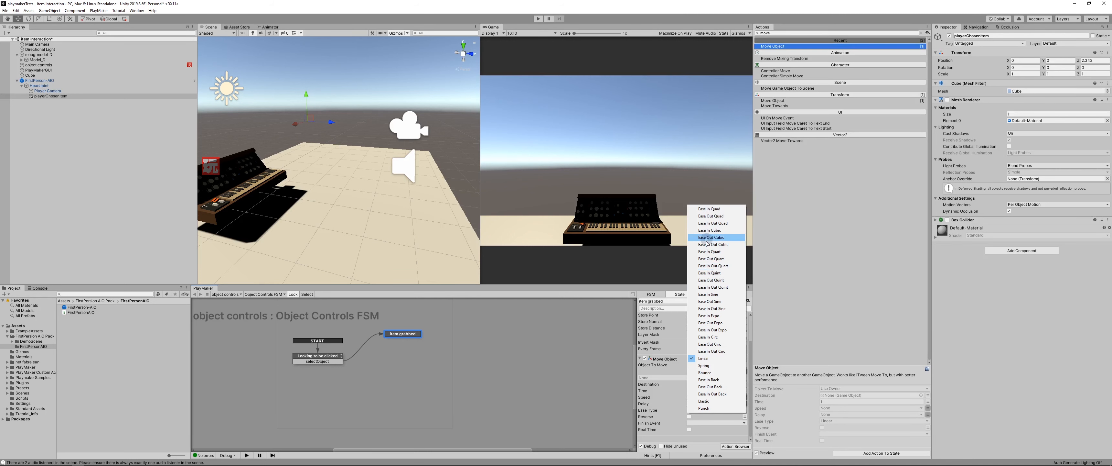
{"action": "left_click", "coordinate": [699, 407]}
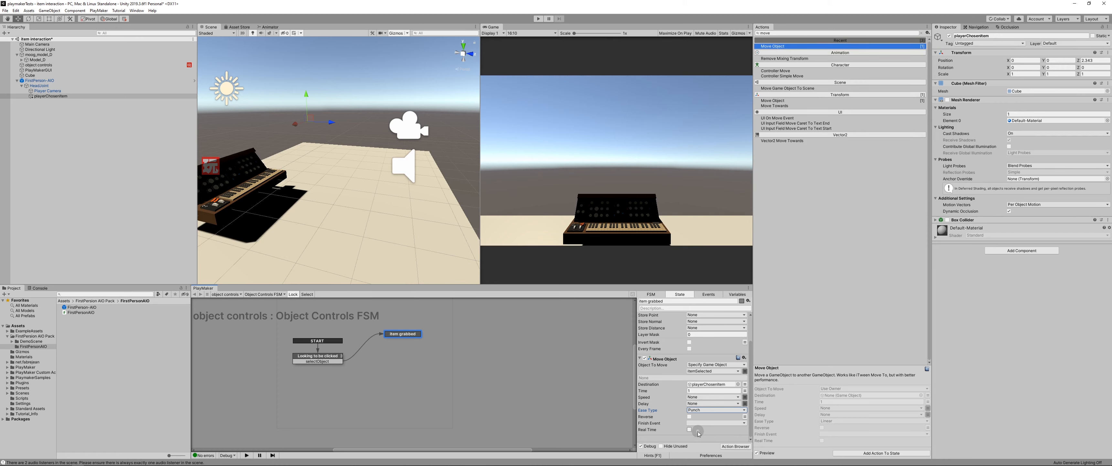
{"action": "left_click", "coordinate": [689, 430]}
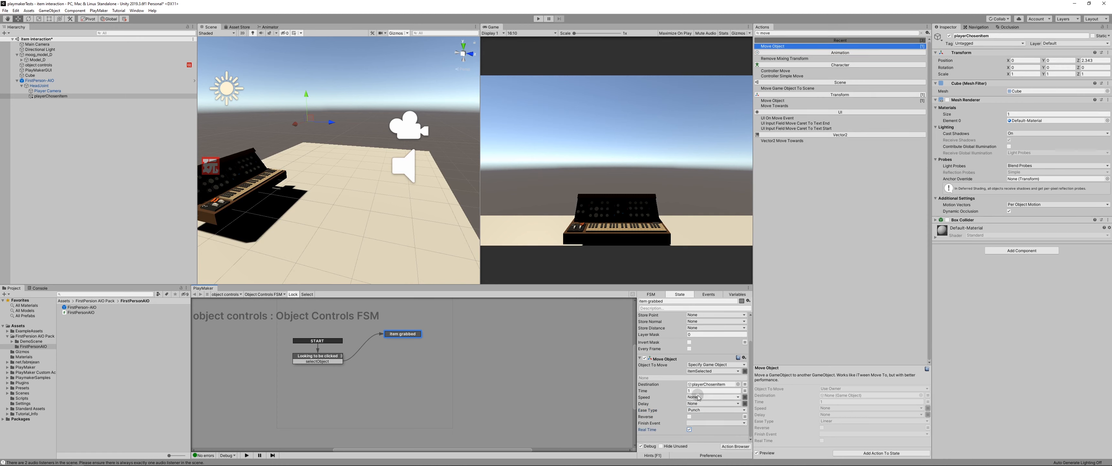
{"action": "left_click", "coordinate": [696, 390]}
{"action": "type", "text": ".5"}
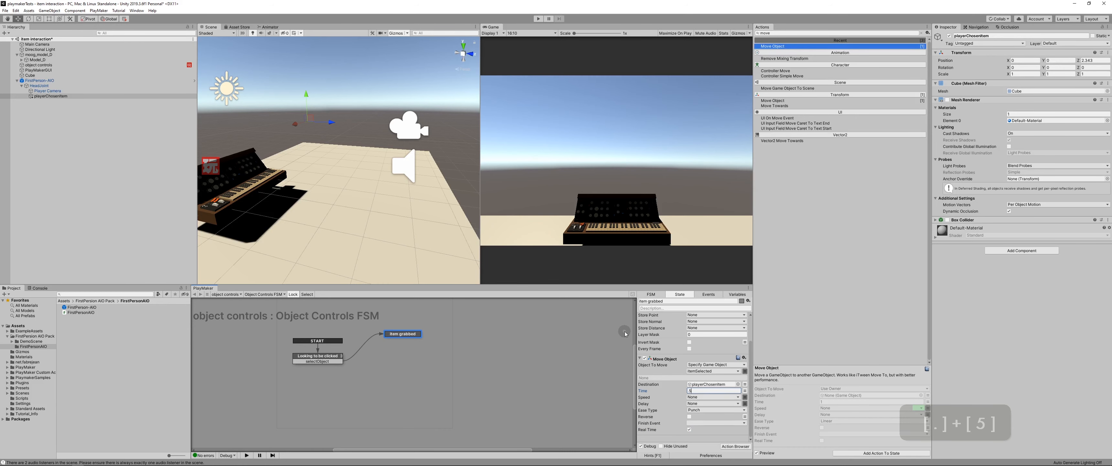
{"action": "key", "text": "Return"}
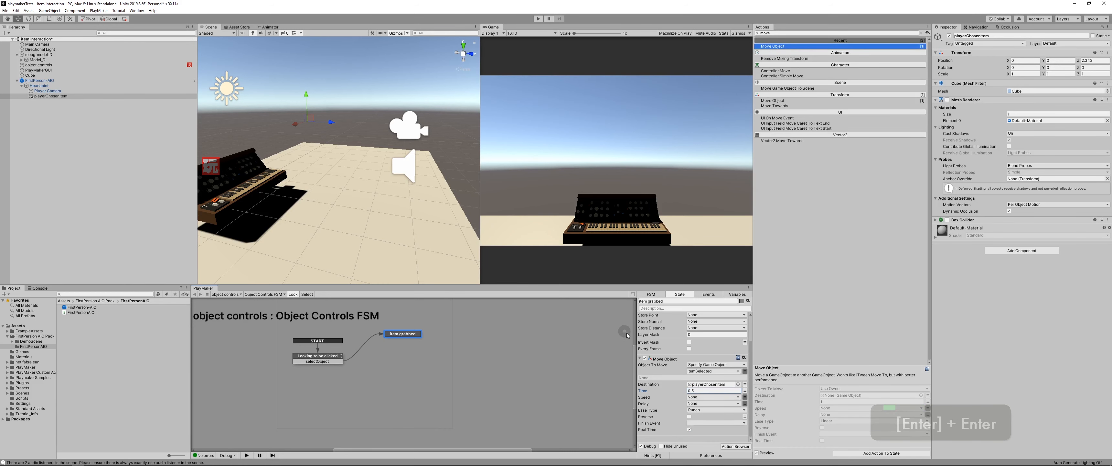
Step: Test grabbing the synthesizer in Play mode and stop the test run
{"action": "left_click", "coordinate": [538, 19]}
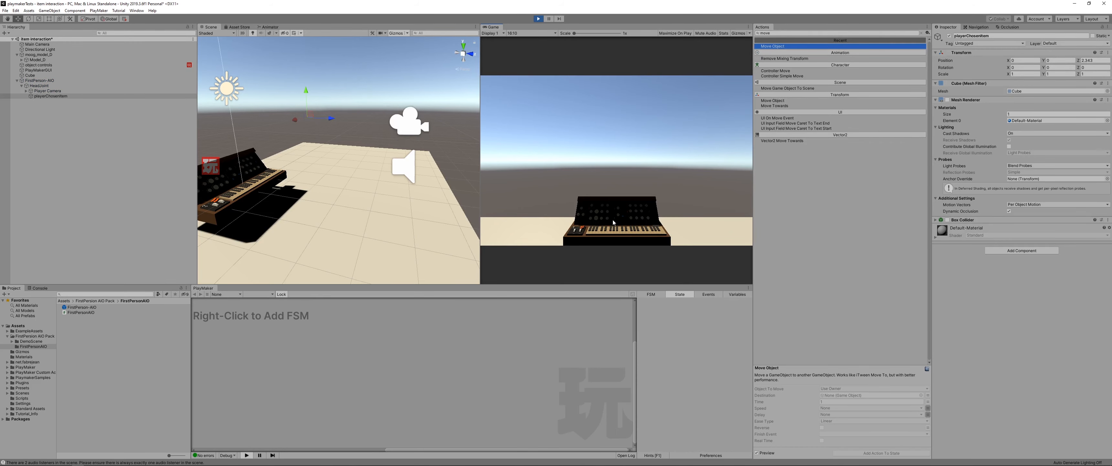
{"action": "left_click", "coordinate": [607, 218]}
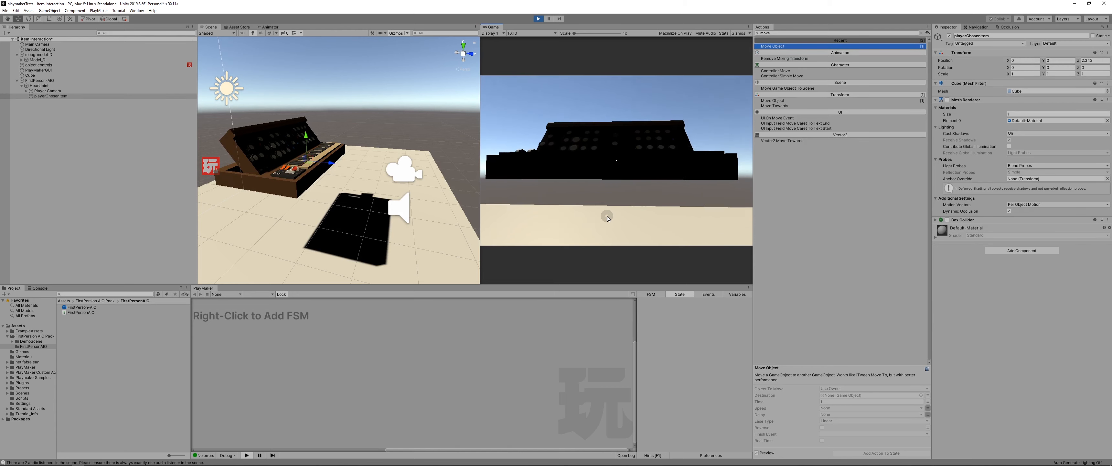
{"action": "left_click", "coordinate": [604, 216]}
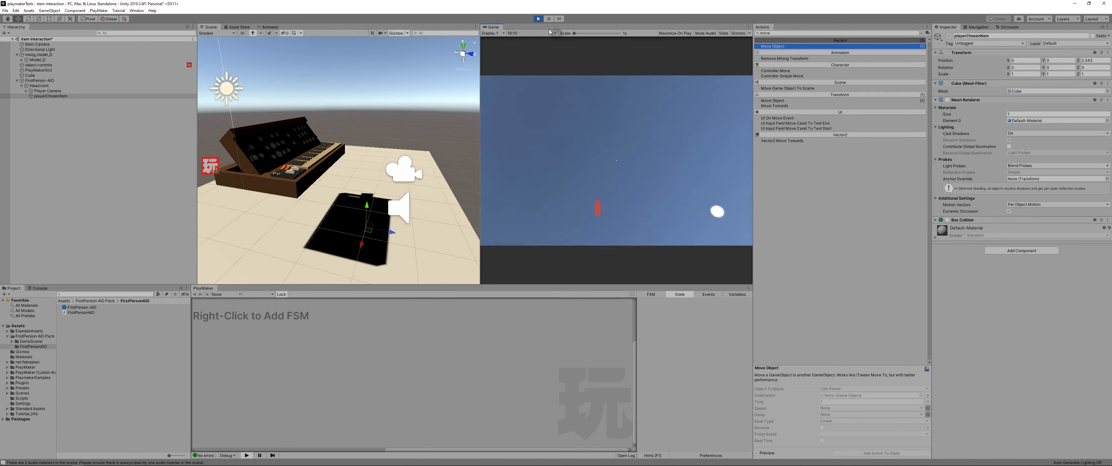
{"action": "left_click", "coordinate": [536, 19]}
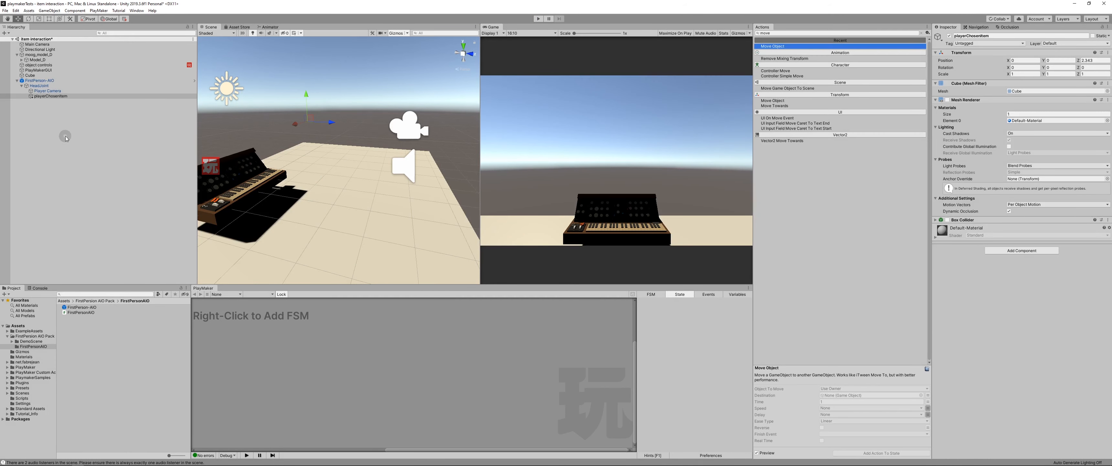
Step: Add a Get Position action below Move Object in the Item grabbed state of the object controls FSM
{"action": "left_click", "coordinate": [55, 66]}
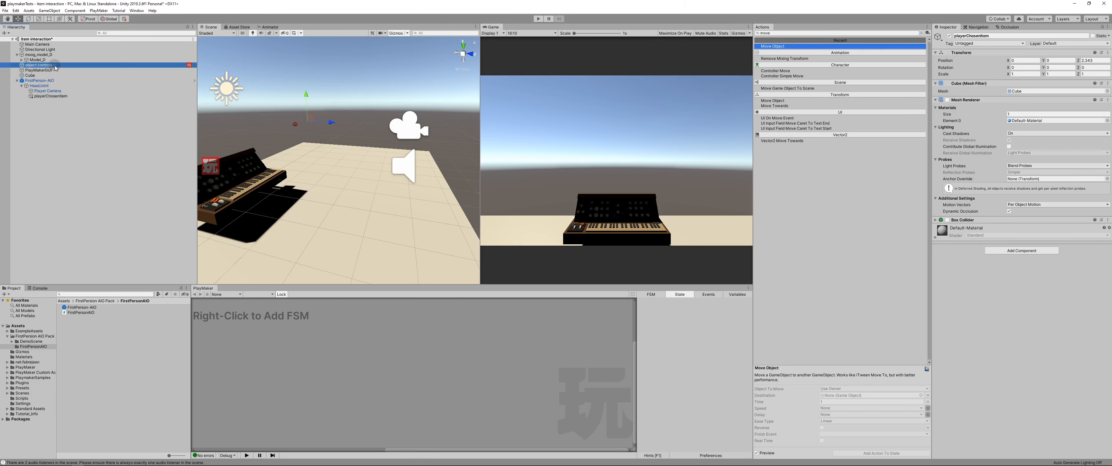
{"action": "scroll", "coordinate": [677, 400], "scroll_direction": "down", "scroll_amount": 7}
{"action": "scroll", "coordinate": [677, 400], "scroll_direction": "down", "scroll_amount": 2}
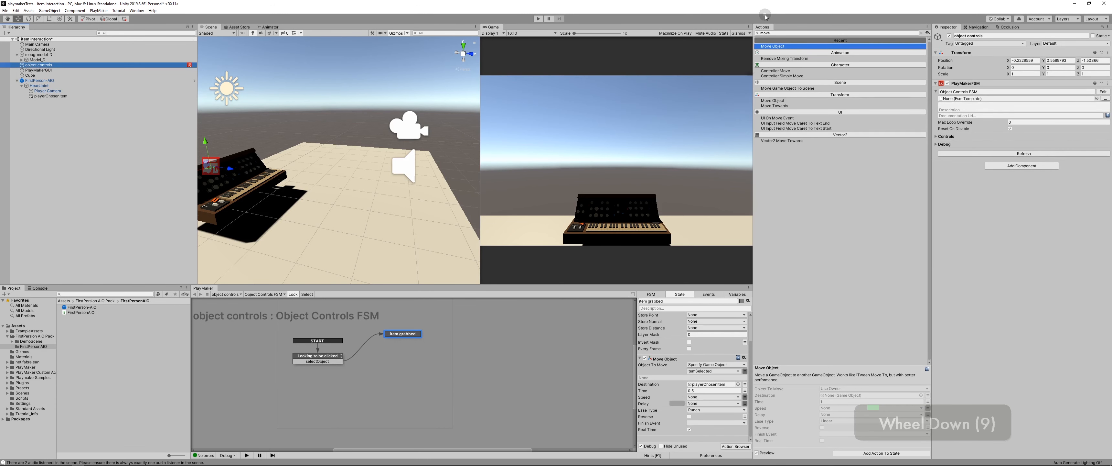
{"action": "left_click", "coordinate": [779, 32]}
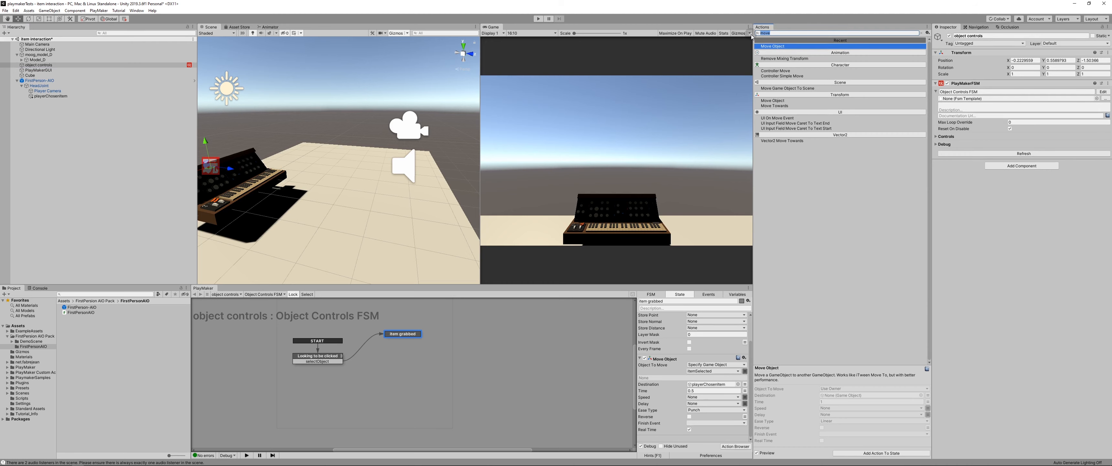
{"action": "type", "text": "get posit"}
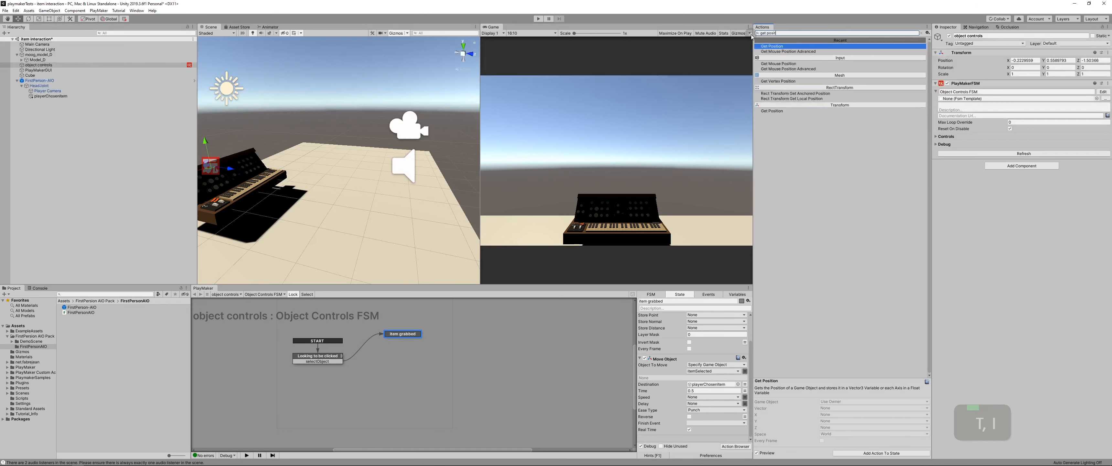
{"action": "left_click_drag", "start_coordinate": [772, 47], "coordinate": [671, 438]}
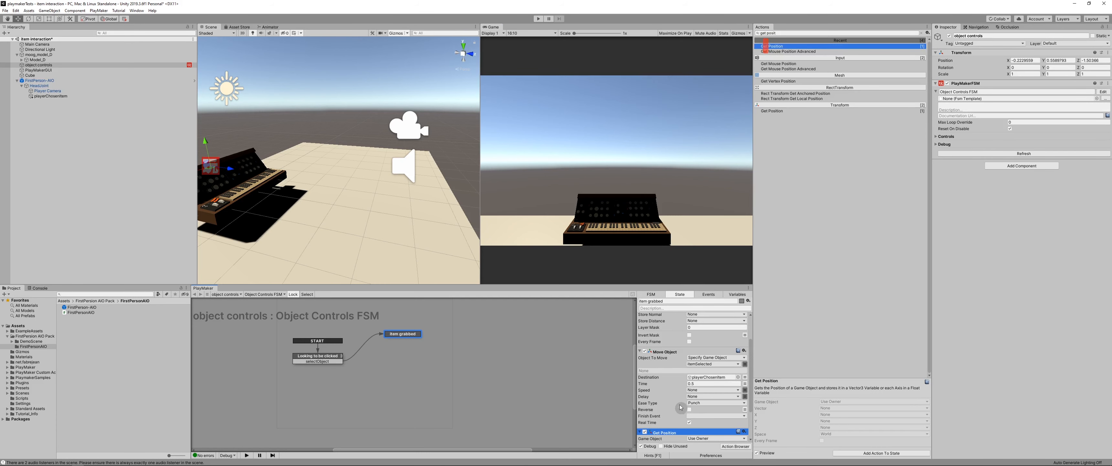
Step: Specify playerChosenItem as the Game Object of the Get Position action and enable Every Frame
{"action": "scroll", "coordinate": [681, 407], "scroll_direction": "down", "scroll_amount": 5}
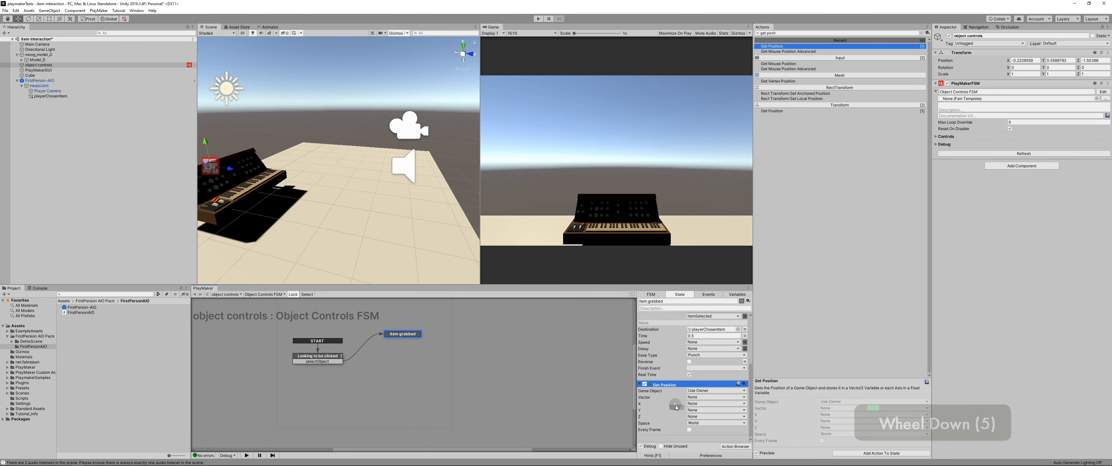
{"action": "left_click", "coordinate": [701, 390]}
{"action": "left_click", "coordinate": [708, 397]}
{"action": "left_click_drag", "start_coordinate": [26, 100], "coordinate": [718, 397]}
{"action": "left_click", "coordinate": [46, 120]}
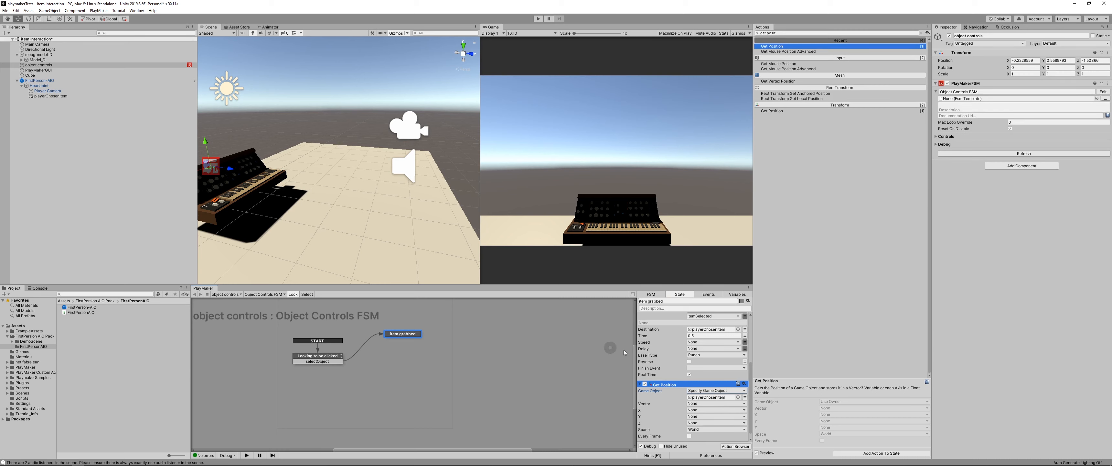
{"action": "scroll", "coordinate": [691, 430], "scroll_direction": "down", "scroll_amount": 3}
{"action": "left_click", "coordinate": [689, 429]}
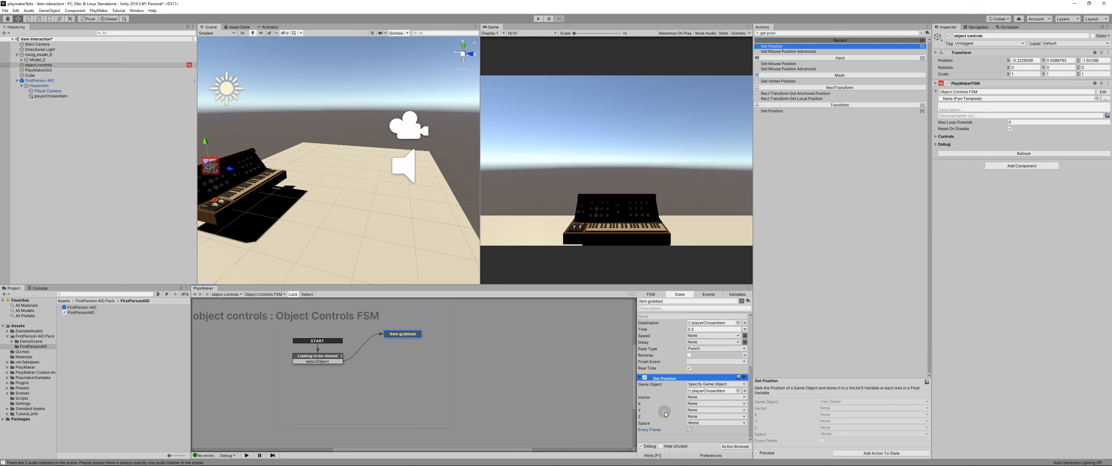
Step: Store the Get Position vector in a new variable named playerChosenItem_v3
{"action": "scroll", "coordinate": [659, 414], "scroll_direction": "down", "scroll_amount": 2}
{"action": "left_click", "coordinate": [700, 398]}
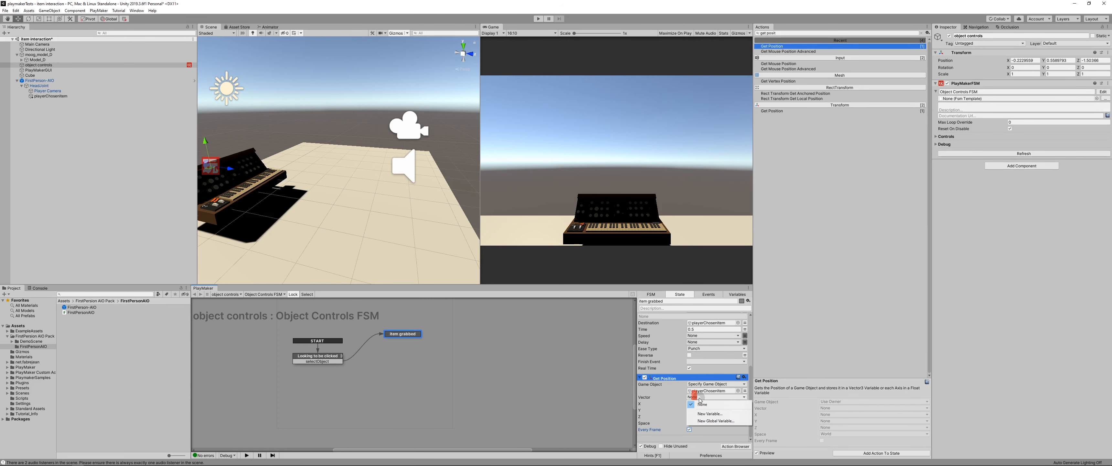
{"action": "left_click", "coordinate": [707, 414]}
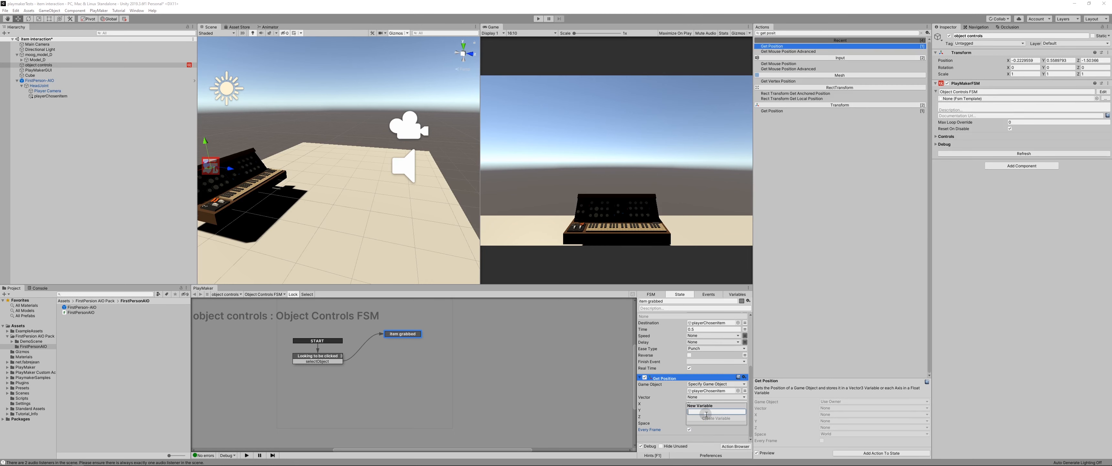
{"action": "type", "text": "p"}
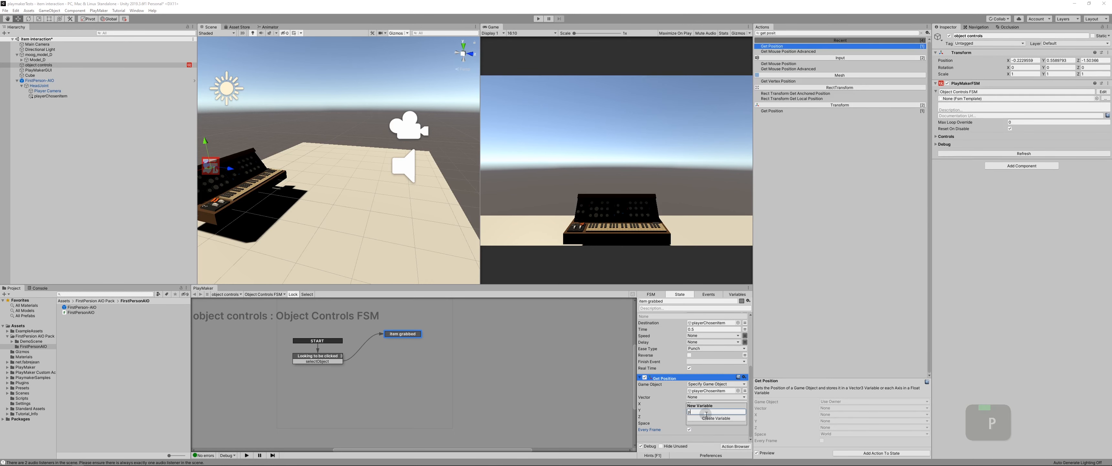
{"action": "type", "text": "layerChosenItem_"}
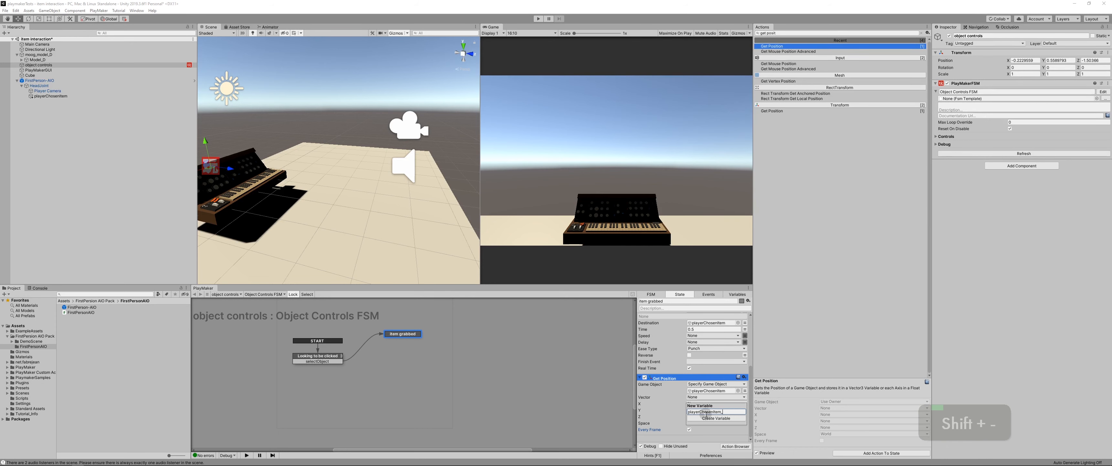
{"action": "type", "text": "v3"}
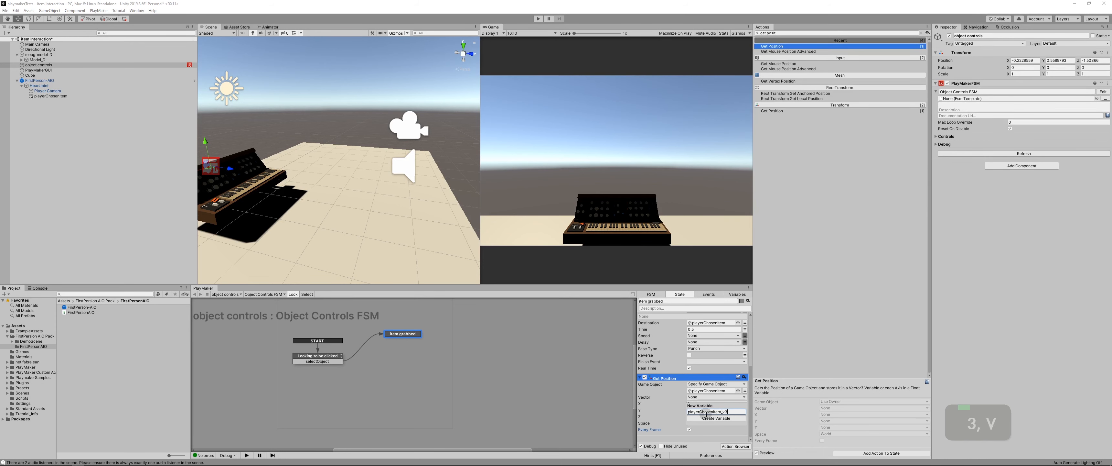
{"action": "key", "text": "Return"}
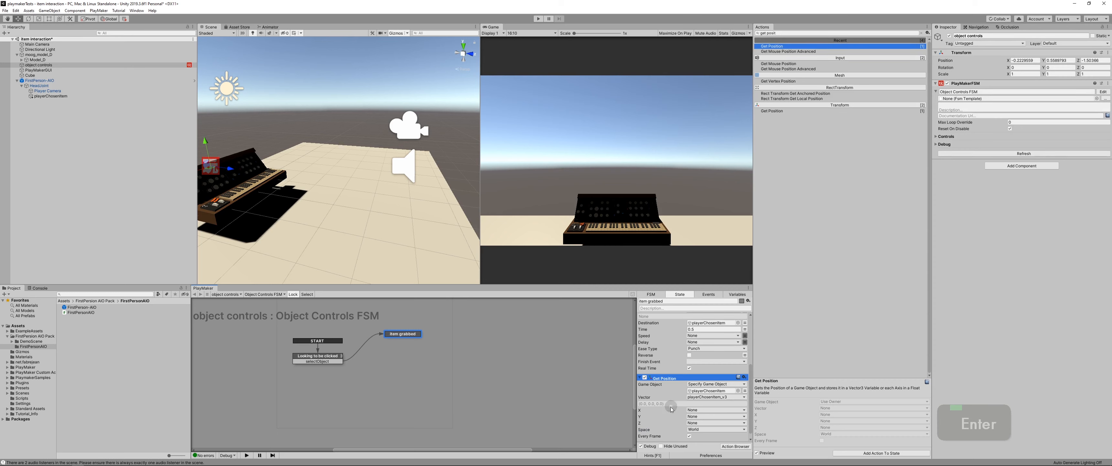
{"action": "scroll", "coordinate": [675, 412], "scroll_direction": "down", "scroll_amount": 3}
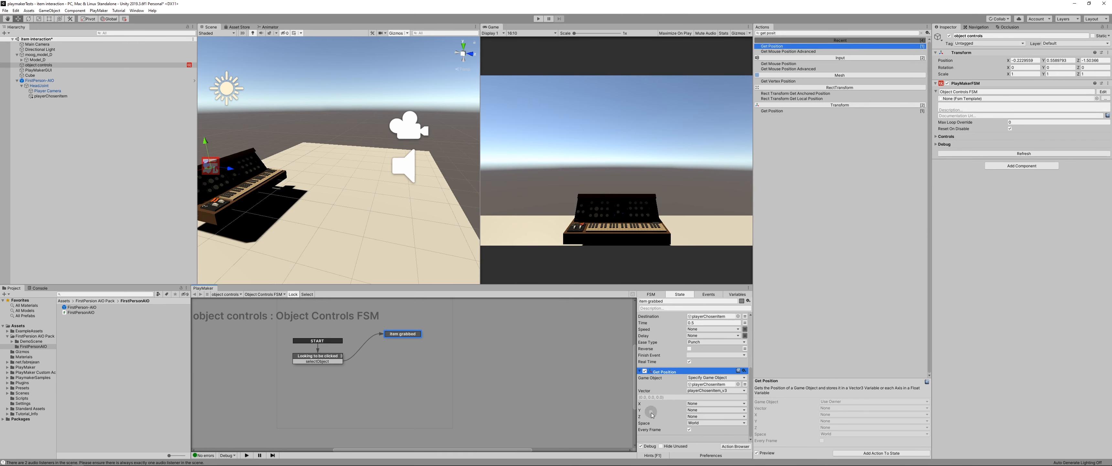
{"action": "scroll", "coordinate": [652, 414], "scroll_direction": "down", "scroll_amount": 1}
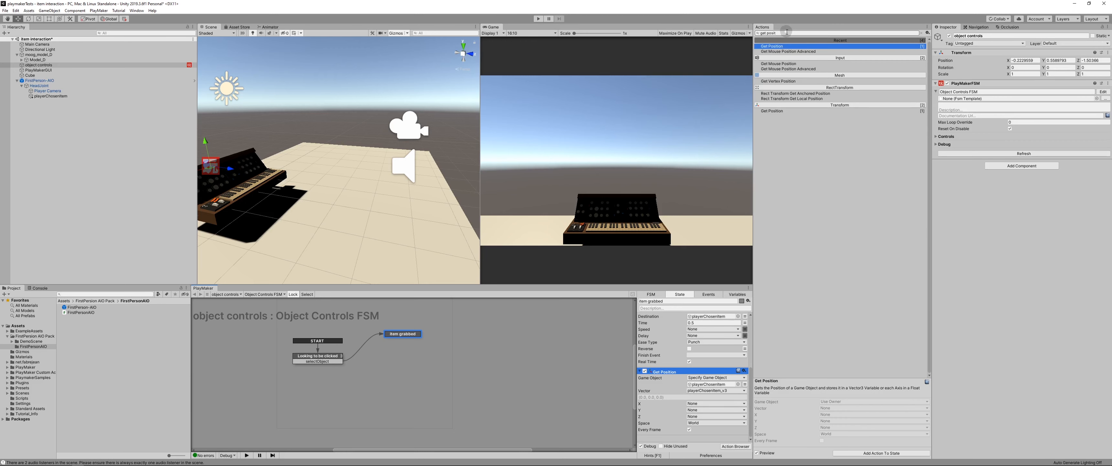
Step: Add a Set Position action below Get Position in the Item grabbed state
{"action": "key", "text": "ctrl+a"}
{"action": "type", "text": "set po"}
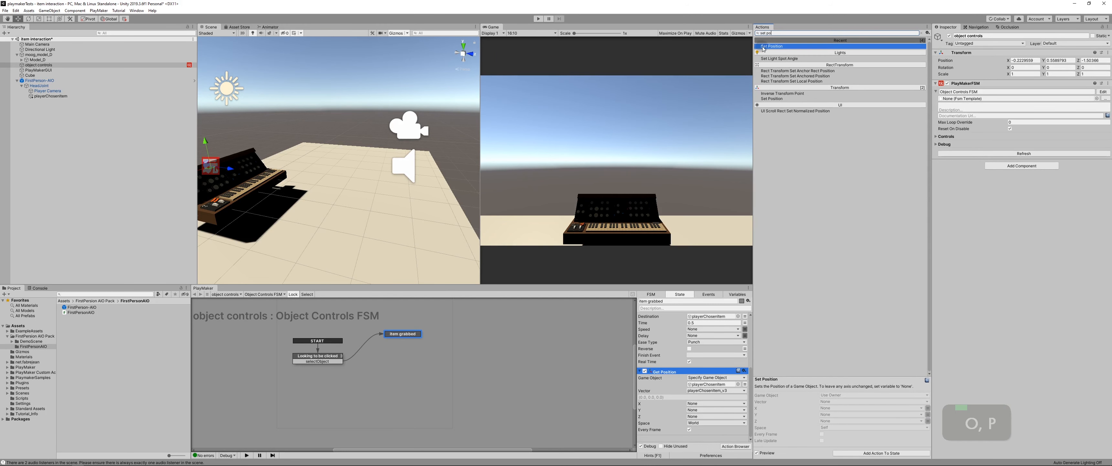
{"action": "left_click_drag", "start_coordinate": [764, 47], "coordinate": [668, 436]}
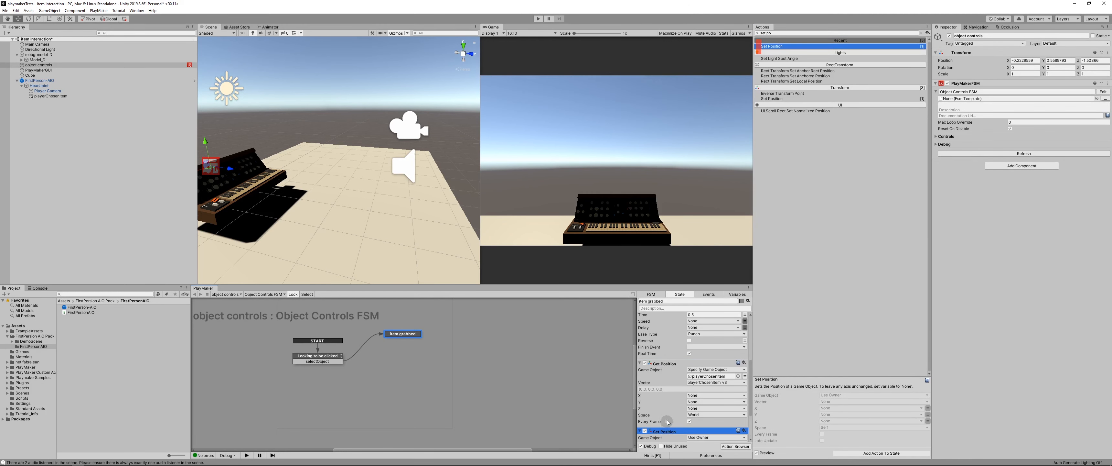
Step: Set the Set Position action's Game Object to the itemSelected variable and its Vector to playerChosenItem_v3
{"action": "scroll", "coordinate": [668, 418], "scroll_direction": "down", "scroll_amount": 7}
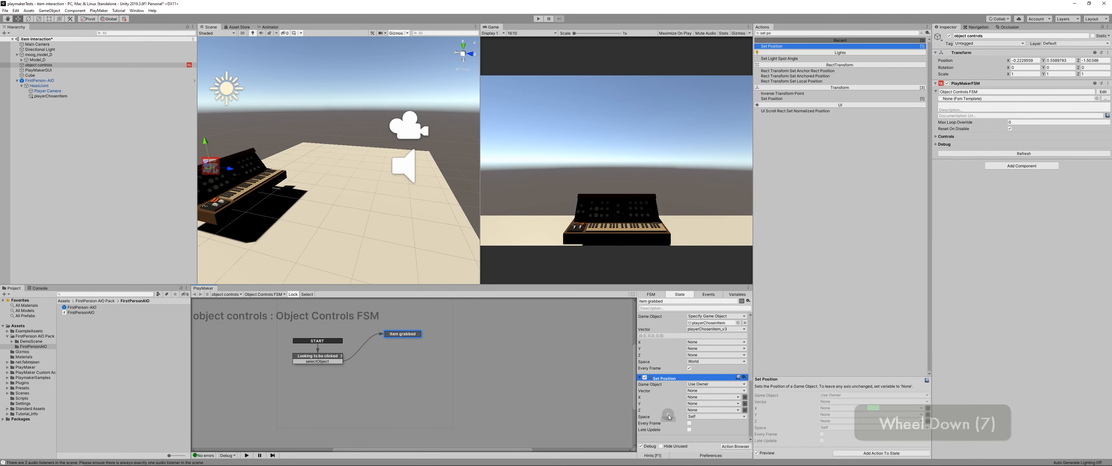
{"action": "left_click", "coordinate": [696, 383]}
{"action": "left_click", "coordinate": [708, 399]}
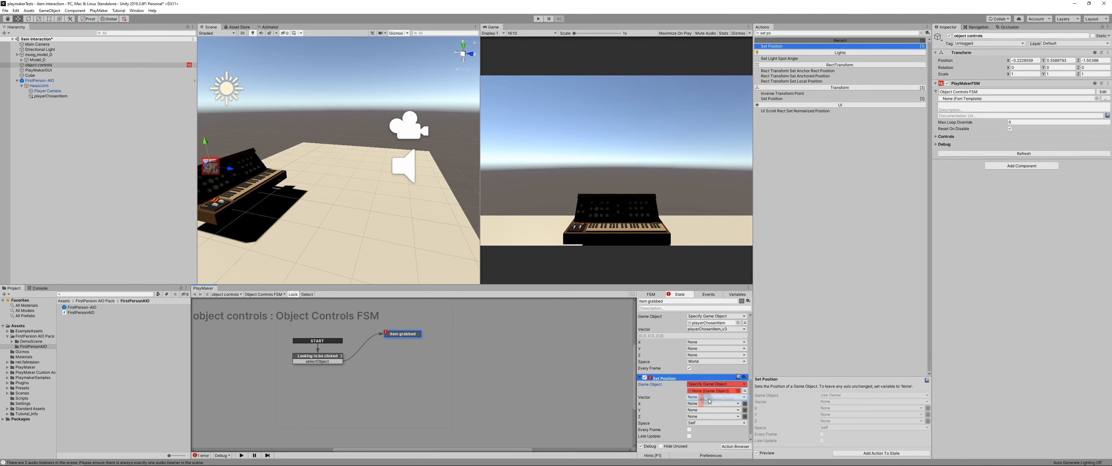
{"action": "left_click", "coordinate": [747, 391]}
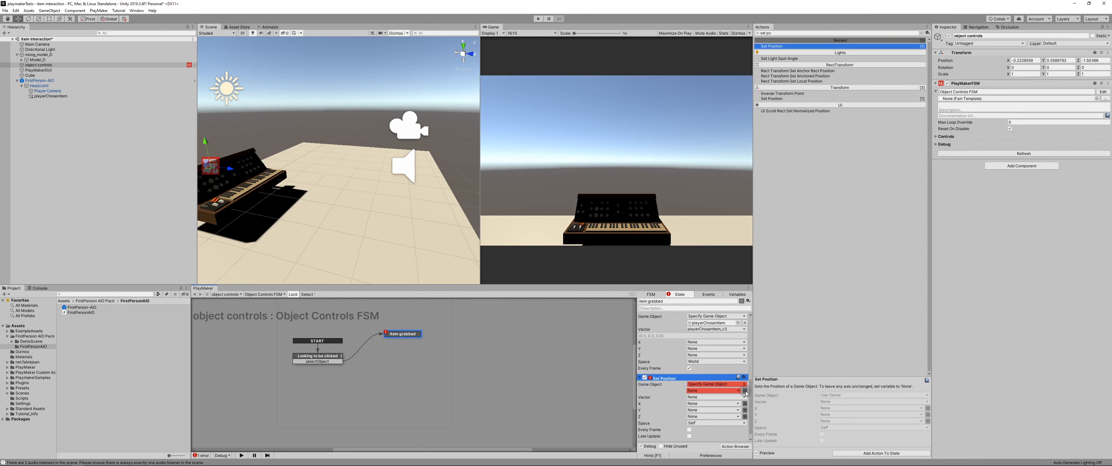
{"action": "left_click", "coordinate": [713, 390]}
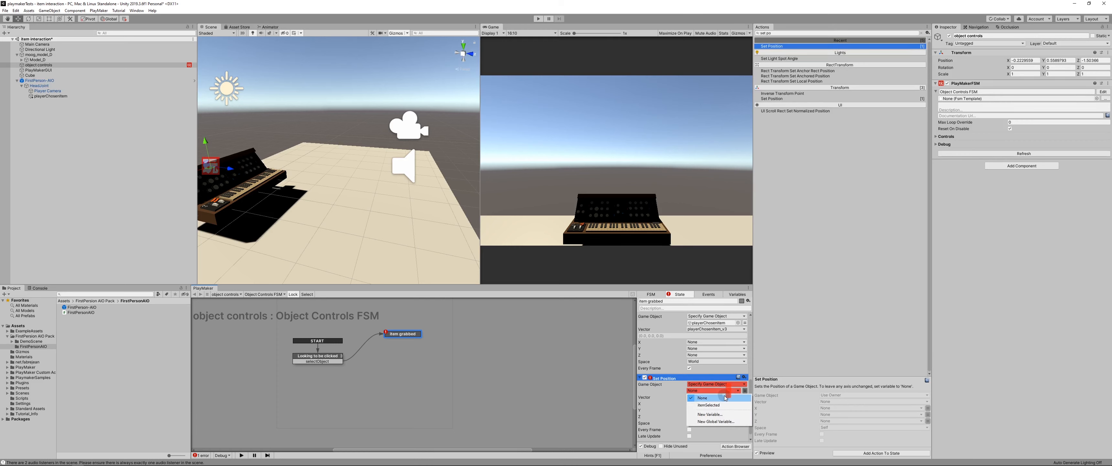
{"action": "left_click", "coordinate": [723, 405]}
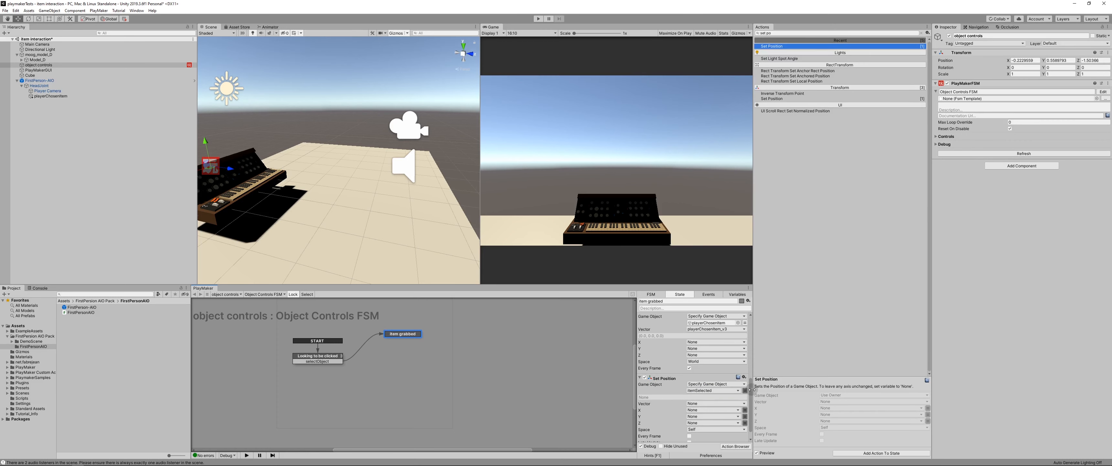
{"action": "scroll", "coordinate": [752, 394], "scroll_direction": "down", "scroll_amount": 1}
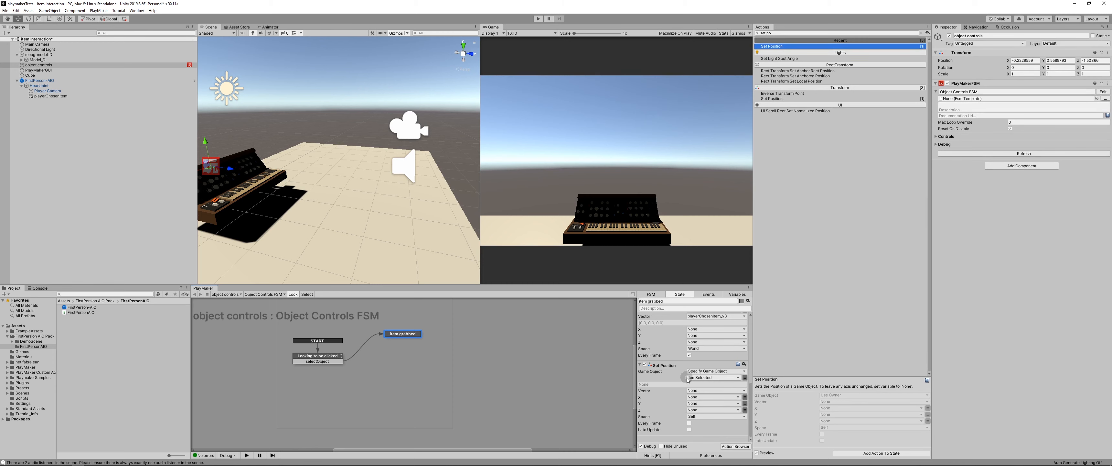
{"action": "left_click", "coordinate": [726, 390]}
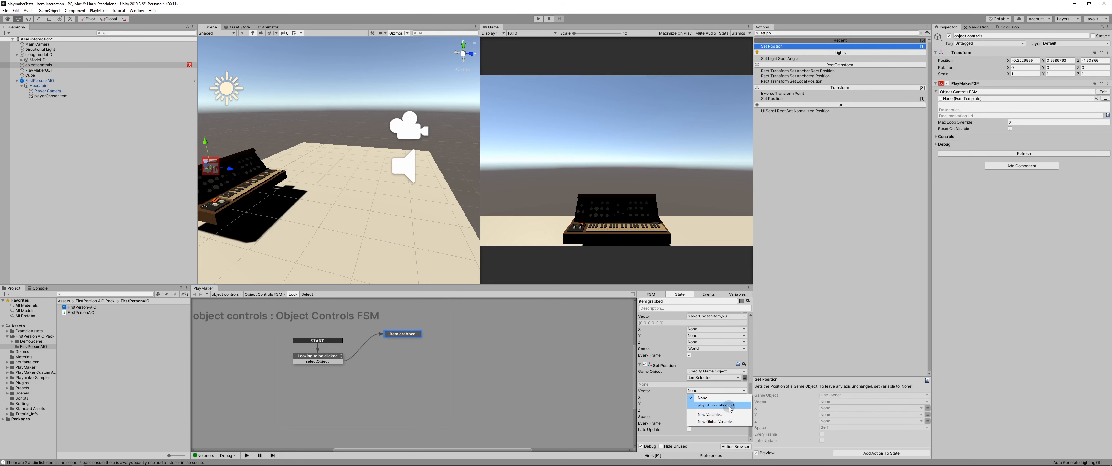
{"action": "left_click", "coordinate": [730, 405]}
Step: Enable Every Frame on the Set Position action and review the settings of the Item grabbed state's actions
{"action": "left_click_drag", "start_coordinate": [750, 407], "coordinate": [750, 329]}
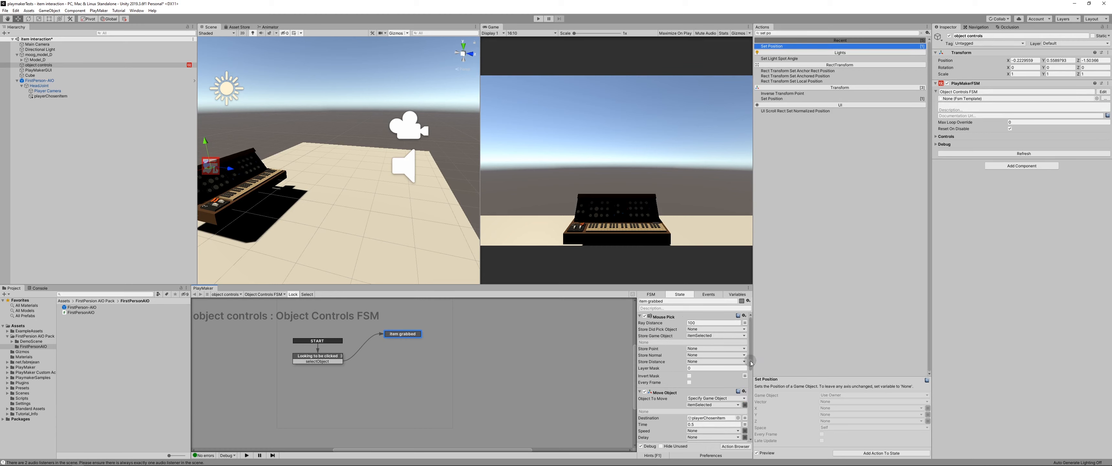
{"action": "left_click_drag", "start_coordinate": [751, 360], "coordinate": [748, 341]}
{"action": "left_click_drag", "start_coordinate": [751, 348], "coordinate": [758, 420]}
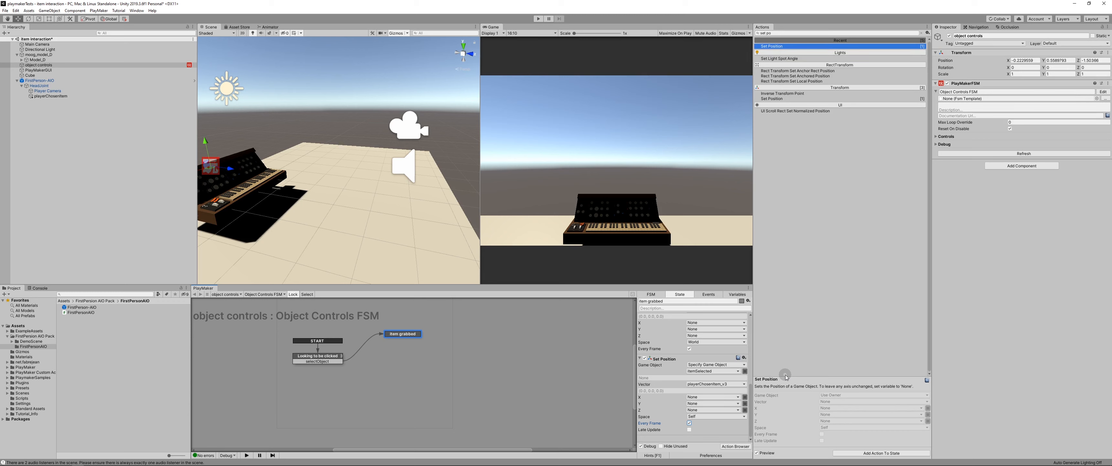
{"action": "left_click_drag", "start_coordinate": [749, 412], "coordinate": [758, 355]}
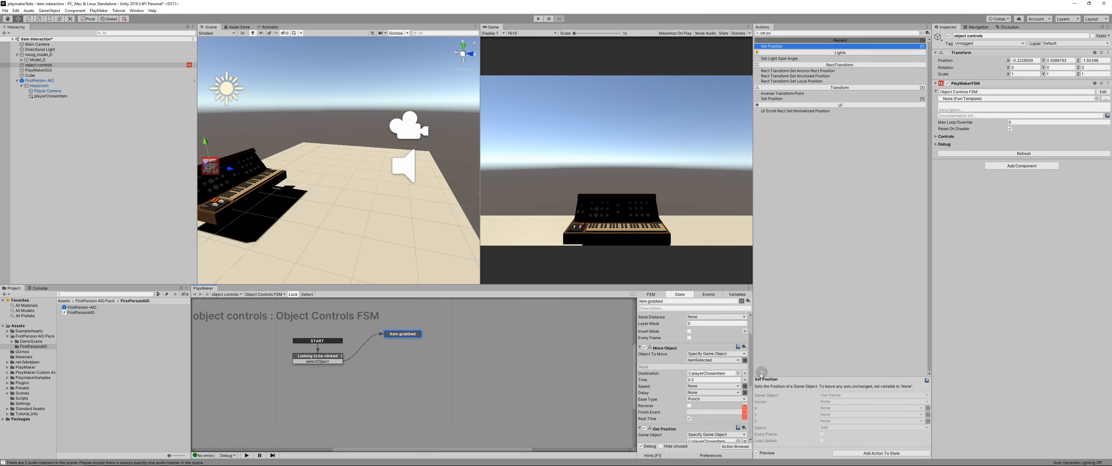
{"action": "scroll", "coordinate": [707, 396], "scroll_direction": "down", "scroll_amount": 1}
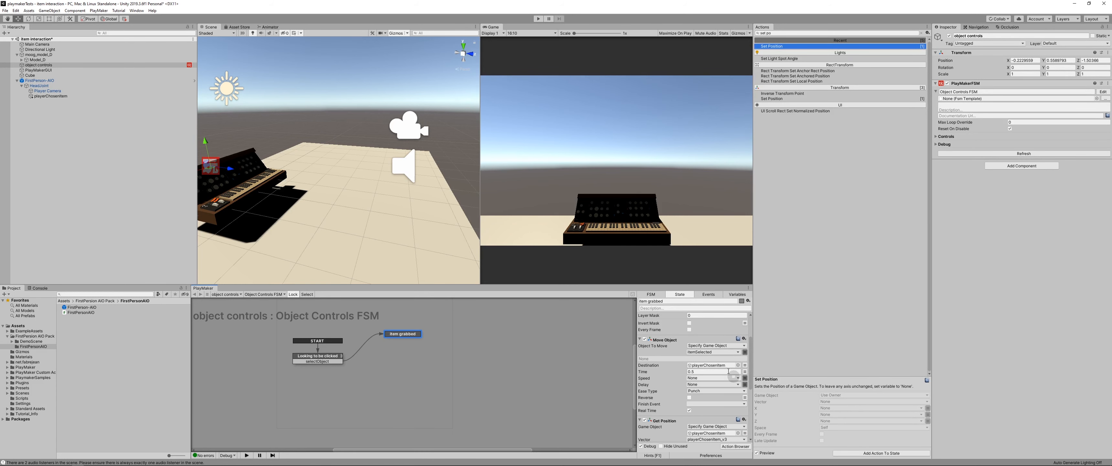
{"action": "left_click_drag", "start_coordinate": [751, 377], "coordinate": [750, 435]}
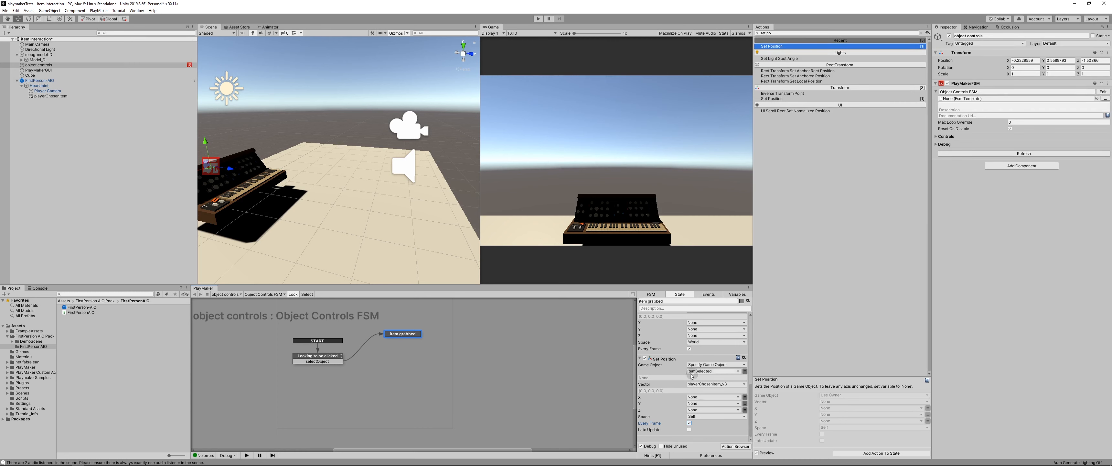
Step: Play-test the scene by grabbing the synthesizer and looking around with it, and exit play mode
{"action": "left_click", "coordinate": [535, 18]}
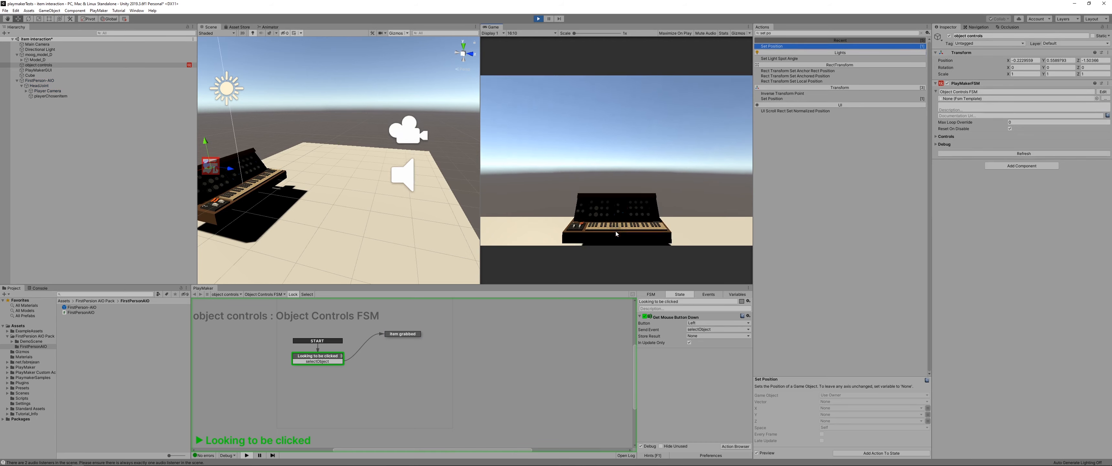
{"action": "left_click", "coordinate": [614, 227]}
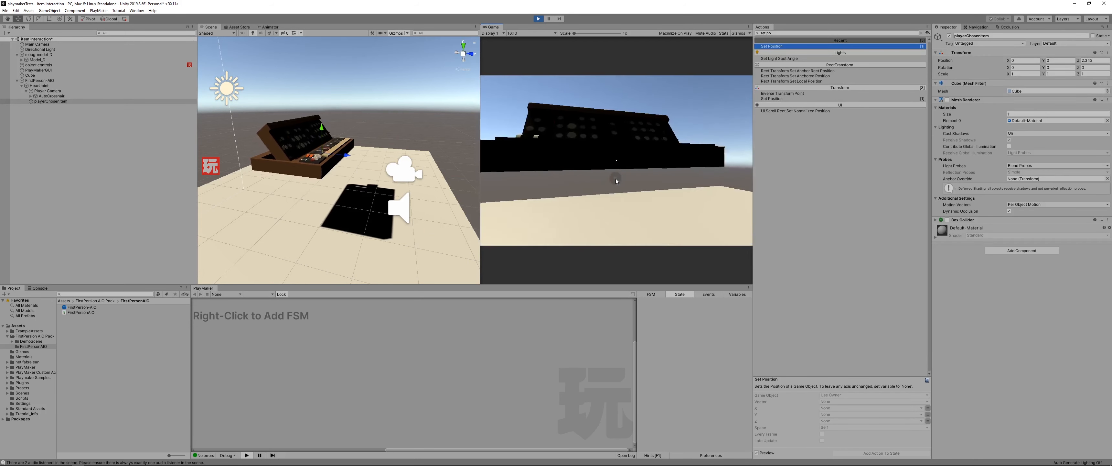
{"action": "key", "text": "Escape"}
{"action": "left_click", "coordinate": [538, 20]}
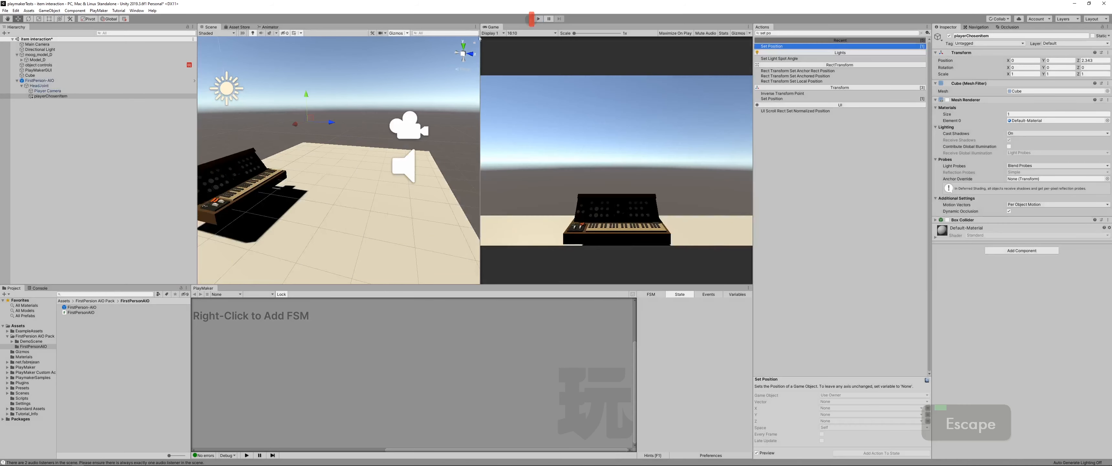
Step: Enable the Mesh Renderer of the playerChosenItem cube and make the cube a child of Player Camera
{"action": "left_click", "coordinate": [56, 97]}
{"action": "left_click", "coordinate": [947, 100]}
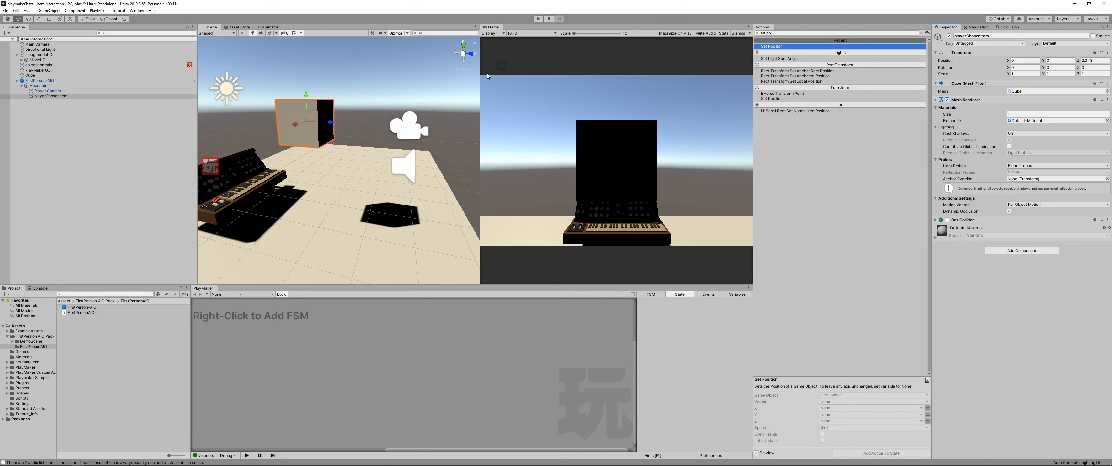
{"action": "left_click", "coordinate": [38, 86]}
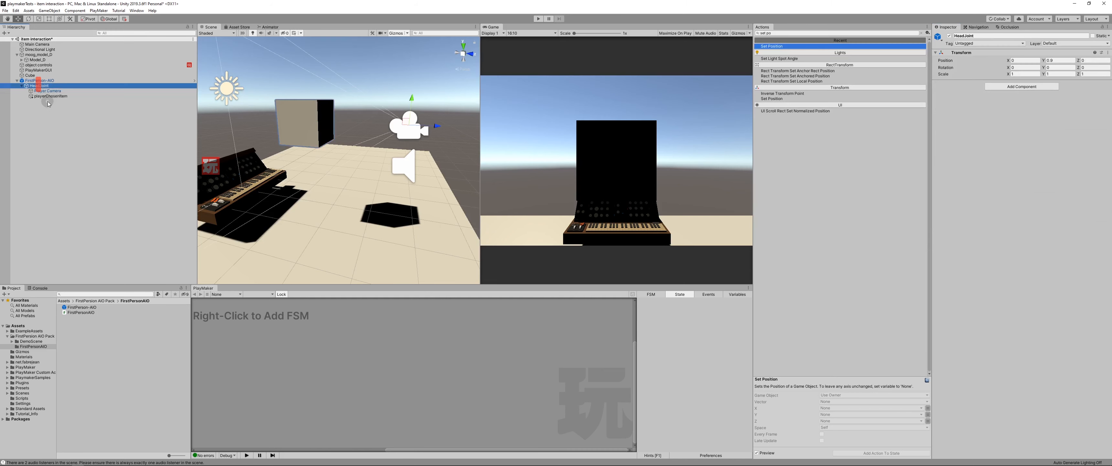
{"action": "left_click", "coordinate": [50, 96]}
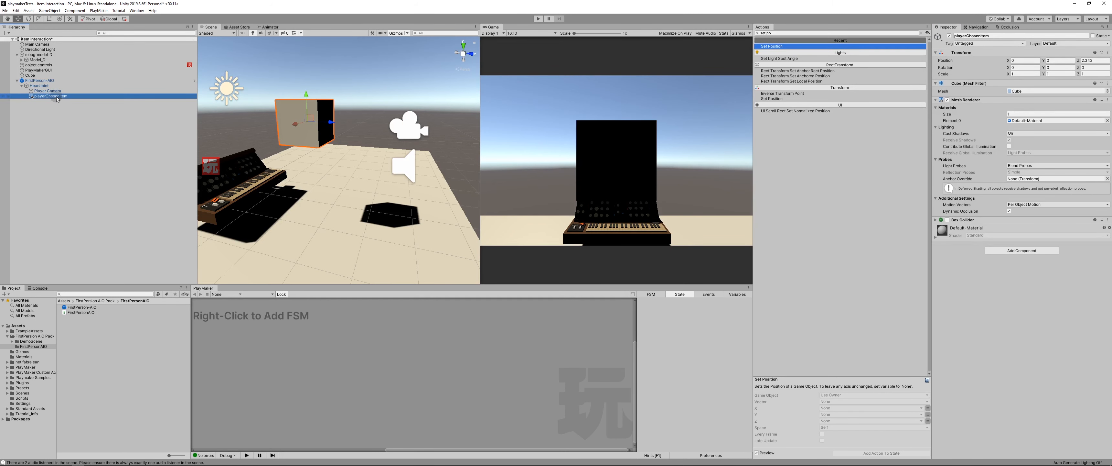
{"action": "left_click_drag", "start_coordinate": [53, 97], "coordinate": [53, 93]}
Step: Play-test grabbing the synthesizer with playerChosenItem parented to the camera, and disable the cube's Mesh Renderer after exiting play mode
{"action": "left_click", "coordinate": [539, 19]}
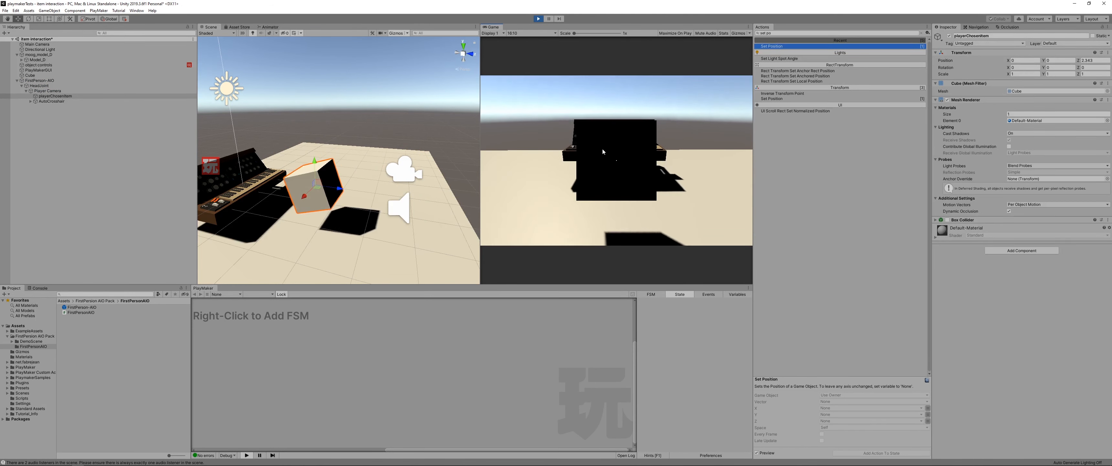
{"action": "left_click", "coordinate": [603, 152]}
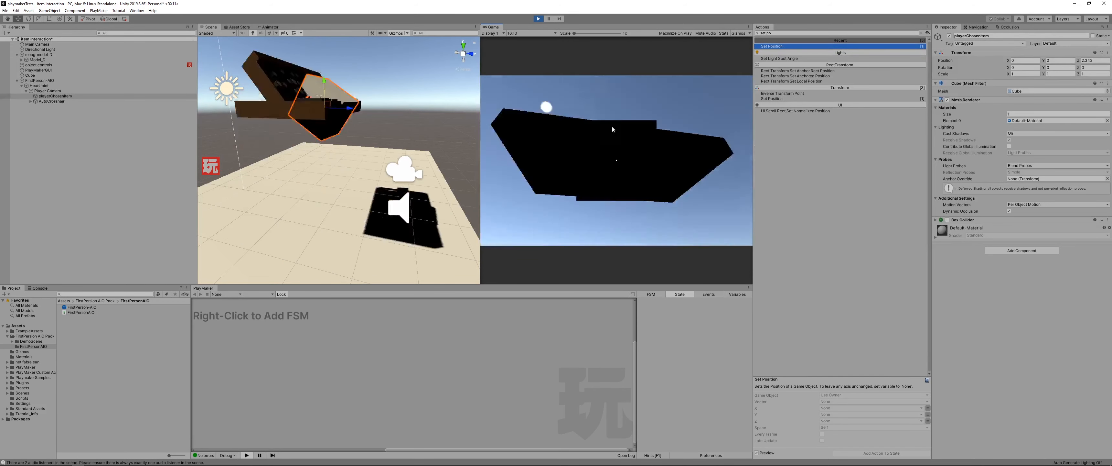
{"action": "key", "text": "Escape"}
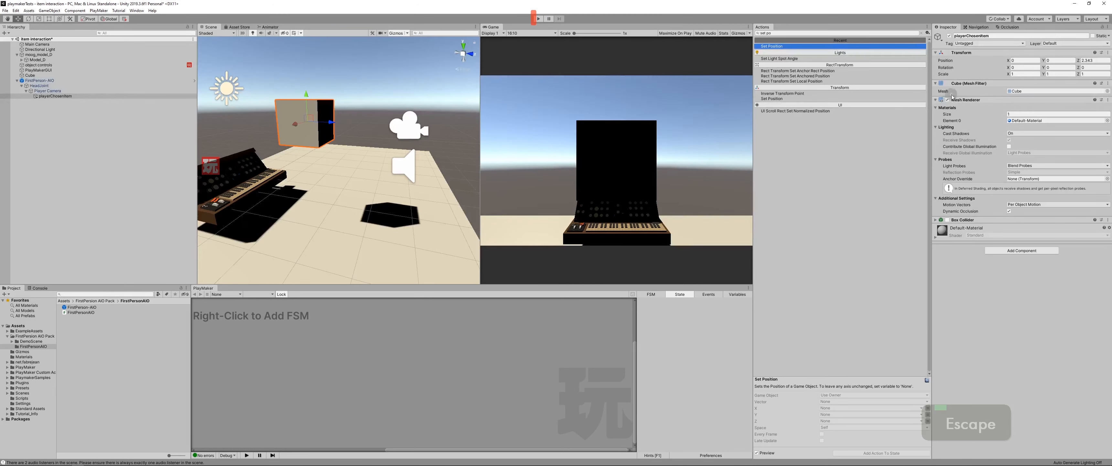
{"action": "left_click", "coordinate": [948, 100]}
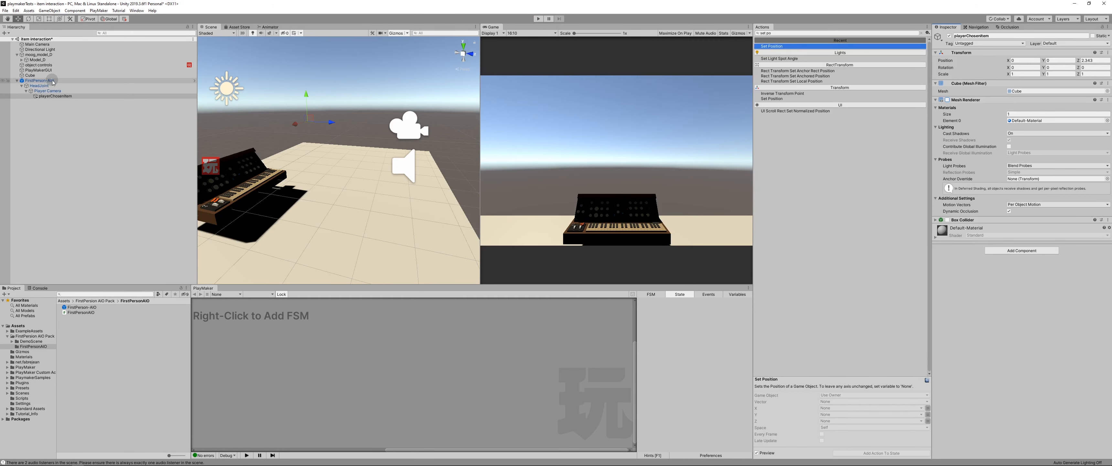
Step: Add a Get Mouse Button Up action below Set Position in the Item grabbed state of the object controls FSM
{"action": "left_click", "coordinate": [45, 65]}
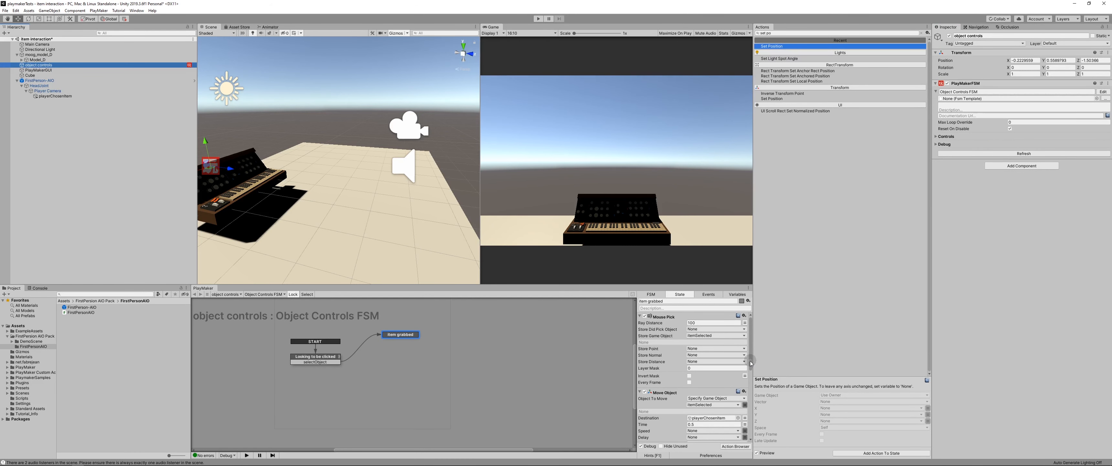
{"action": "left_click_drag", "start_coordinate": [751, 362], "coordinate": [746, 436]}
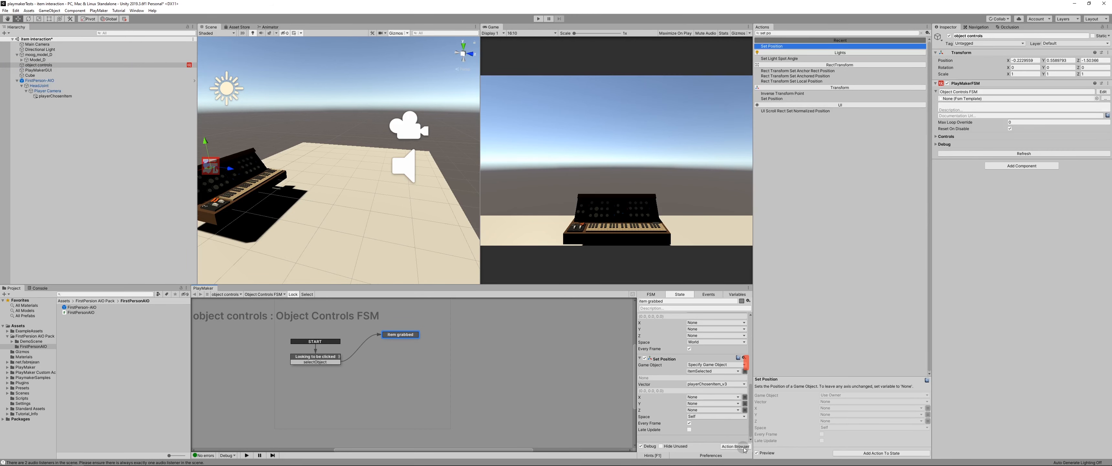
{"action": "left_click", "coordinate": [778, 34]}
{"action": "type", "text": "m"}
{"action": "key", "text": "BackSpace"}
{"action": "type", "text": "mouse up"}
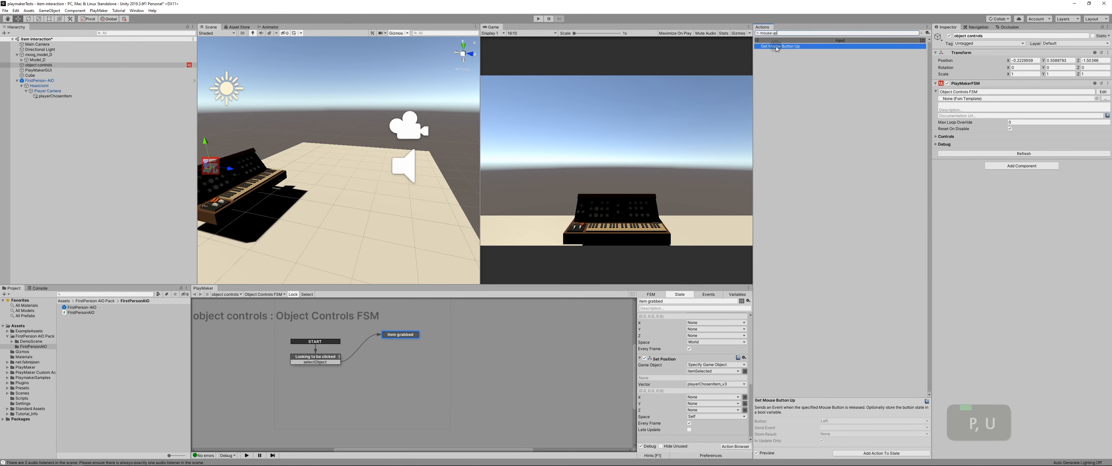
{"action": "left_click_drag", "start_coordinate": [776, 48], "coordinate": [667, 437]}
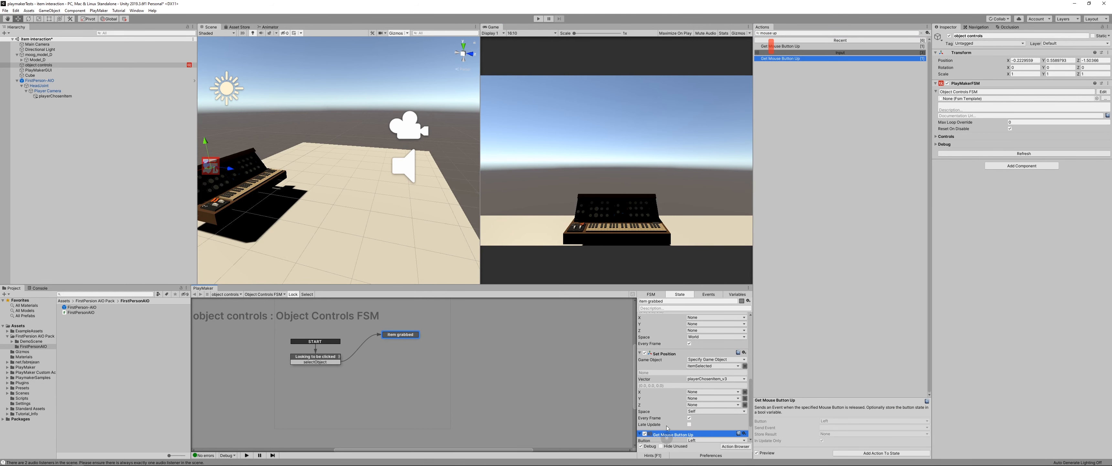
{"action": "scroll", "coordinate": [667, 428], "scroll_direction": "down", "scroll_amount": 6}
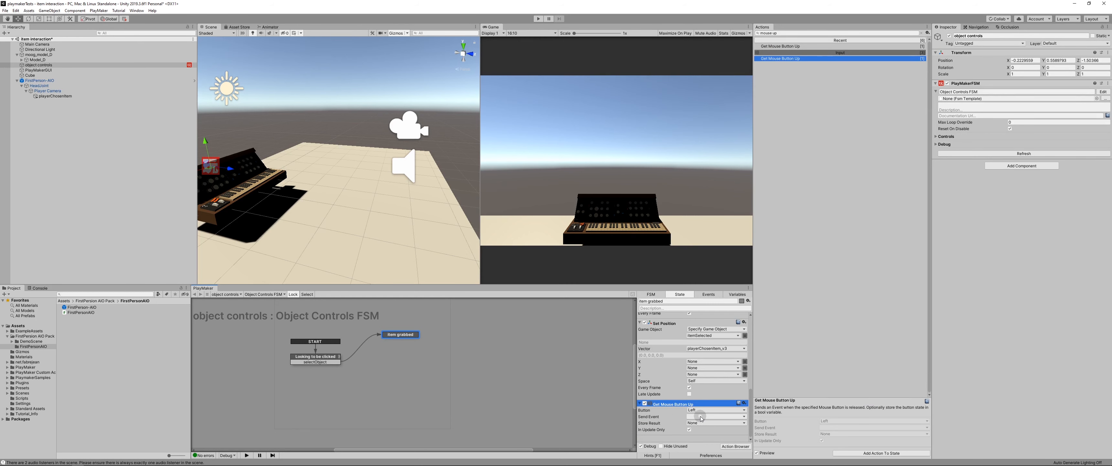
Step: Create a new event named dropped as the Send Event of the Get Mouse Button Up action in Item grabbed
{"action": "left_click", "coordinate": [304, 360]}
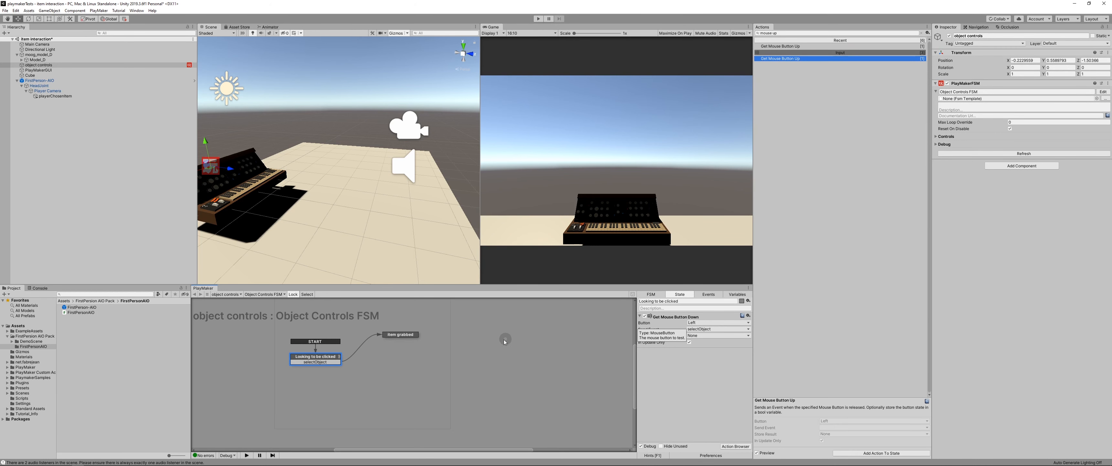
{"action": "left_click", "coordinate": [402, 334]}
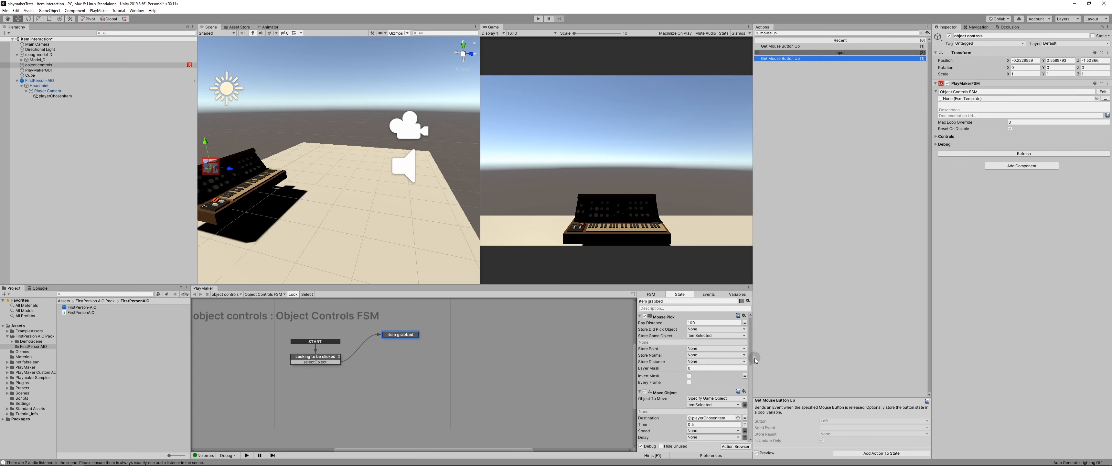
{"action": "left_click_drag", "start_coordinate": [750, 360], "coordinate": [751, 446]}
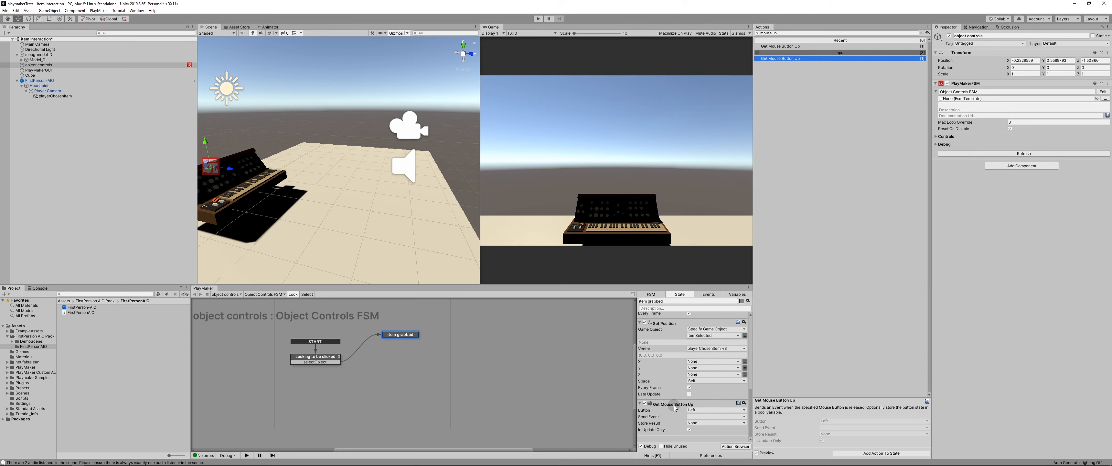
{"action": "left_click", "coordinate": [693, 416]}
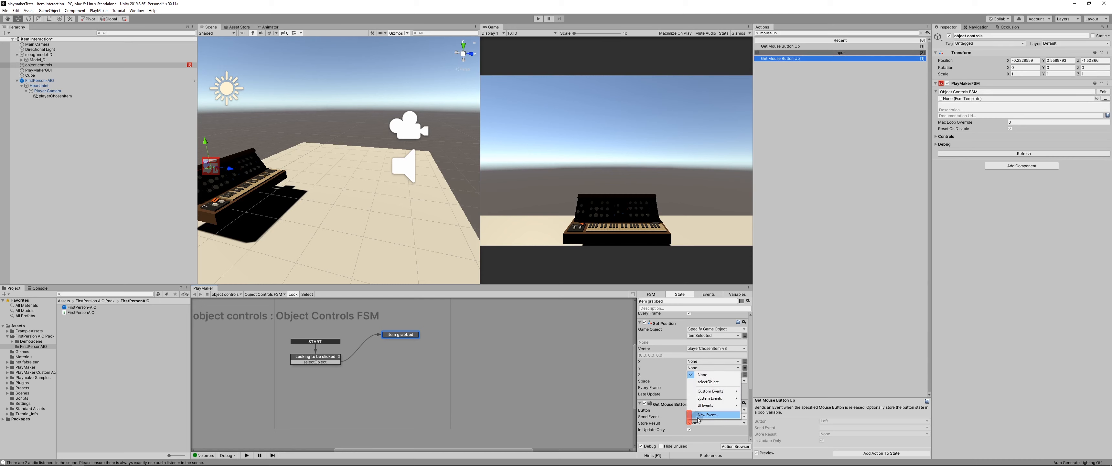
{"action": "left_click", "coordinate": [700, 415]}
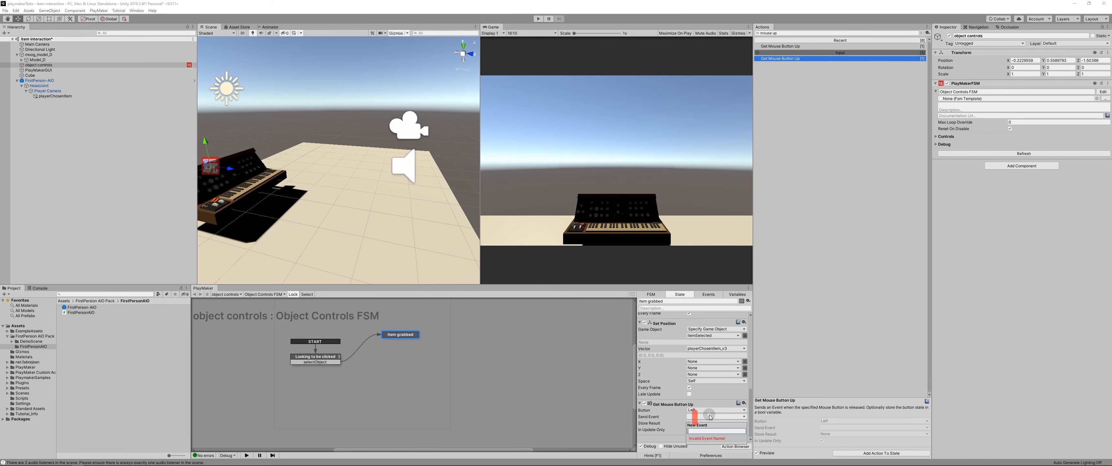
{"action": "type", "text": "dropped"}
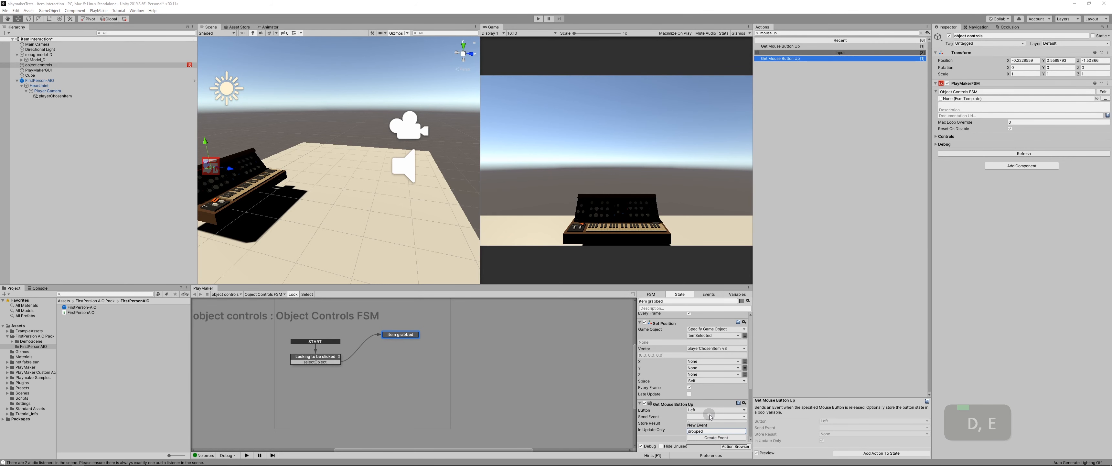
{"action": "key", "text": "Return"}
{"action": "scroll", "coordinate": [673, 417], "scroll_direction": "down", "scroll_amount": 3}
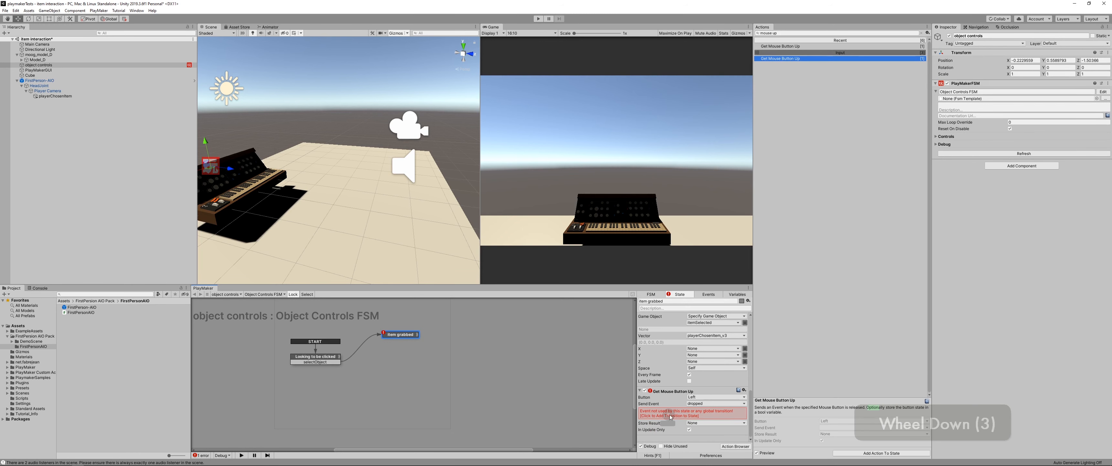
Step: Add the dropped transition to the Item grabbed state and link it back to the Looking to be clicked state
{"action": "right_click", "coordinate": [401, 334]}
{"action": "mouse_move", "coordinate": [407, 337]}
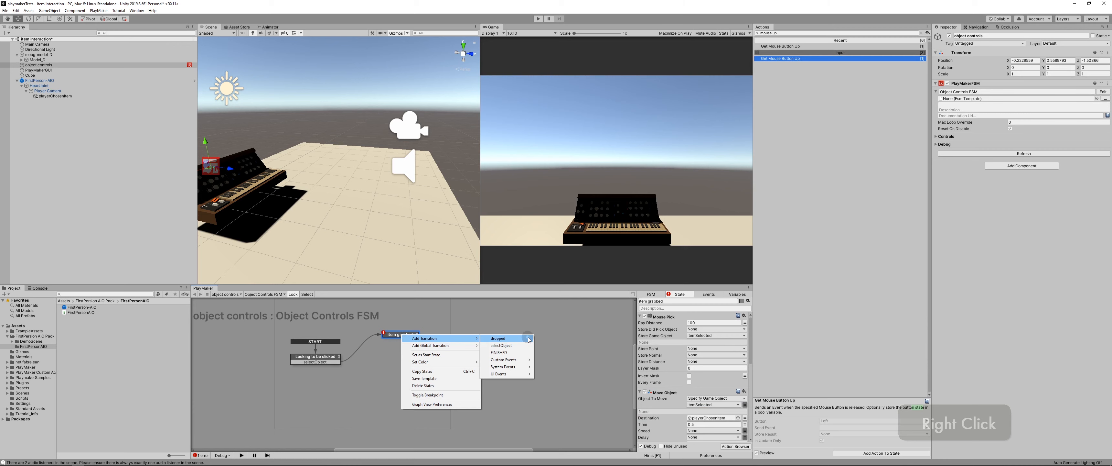
{"action": "left_click", "coordinate": [751, 357]}
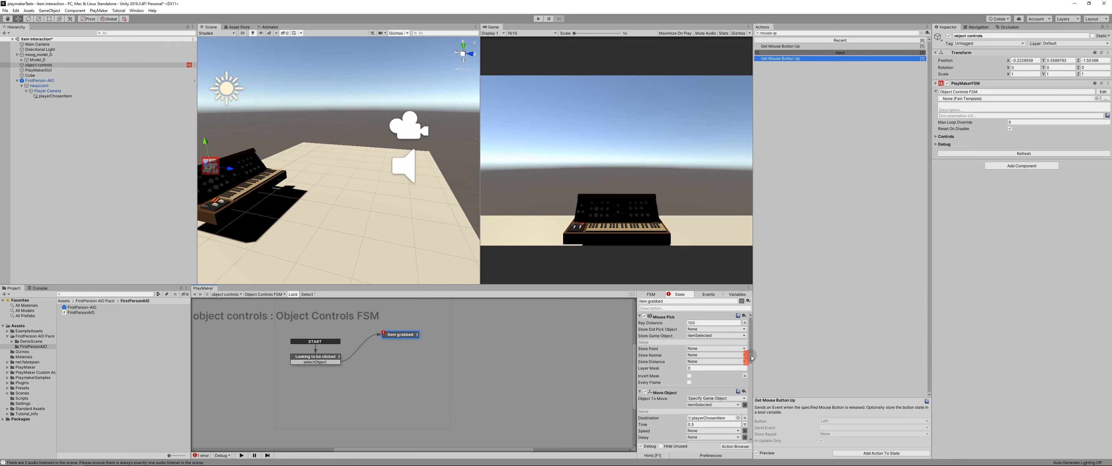
{"action": "left_click_drag", "start_coordinate": [751, 358], "coordinate": [750, 440]}
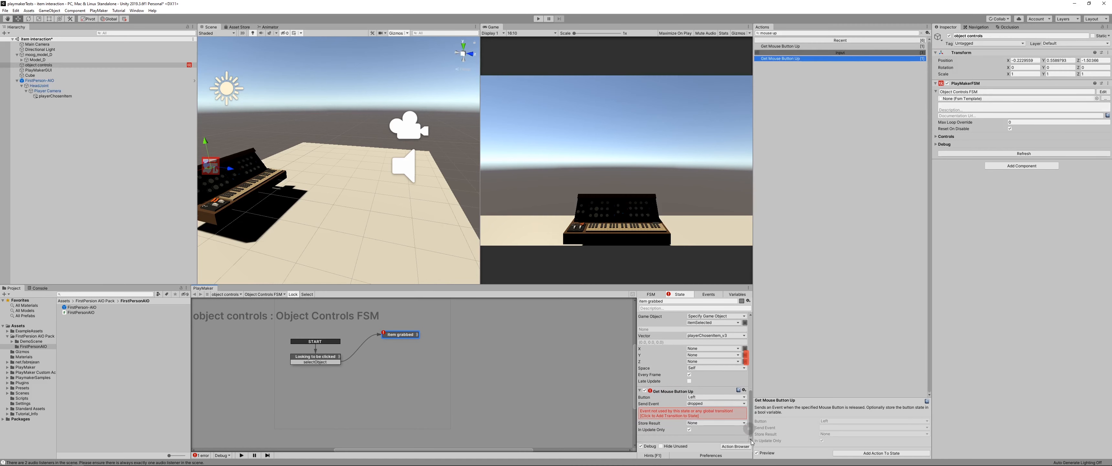
{"action": "left_click", "coordinate": [663, 415]}
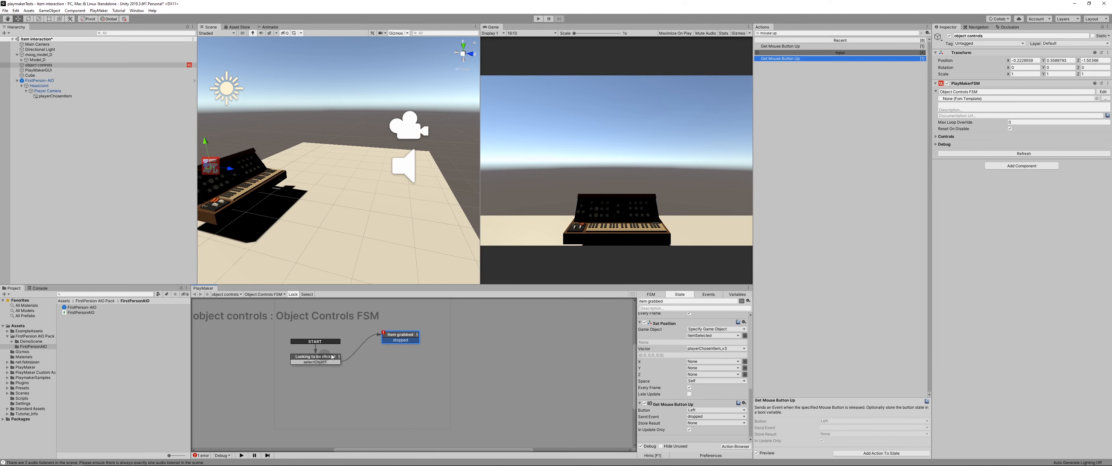
{"action": "left_click_drag", "start_coordinate": [386, 342], "coordinate": [330, 362]}
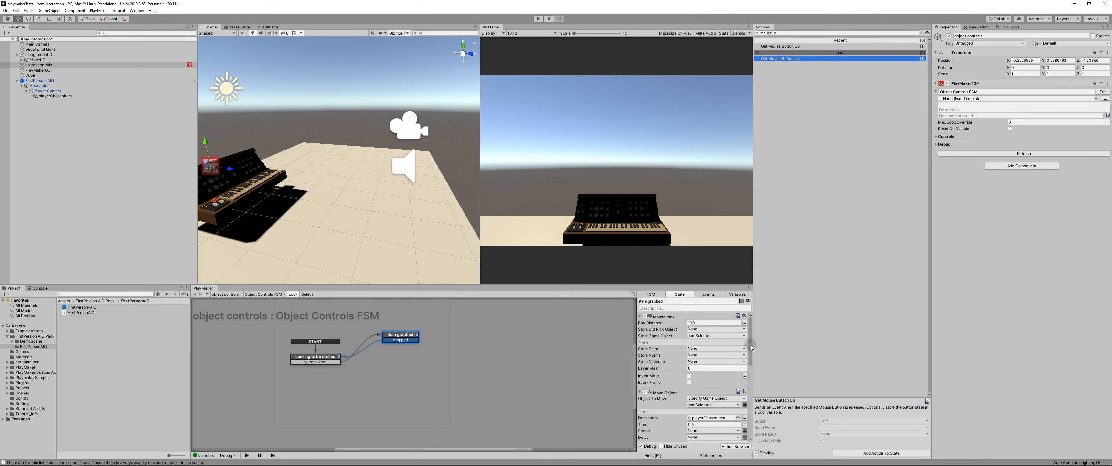
Step: Search the actions for mouse and add a Get Mouse Button Down action below Get Mouse Button Up in Item grabbed
{"action": "left_click_drag", "start_coordinate": [750, 345], "coordinate": [756, 430]}
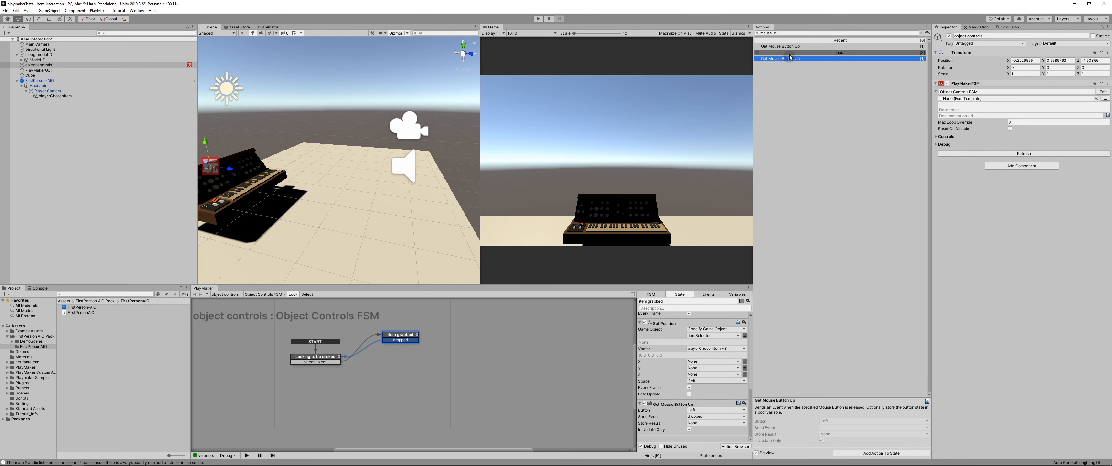
{"action": "left_click_drag", "start_coordinate": [786, 46], "coordinate": [807, 68]}
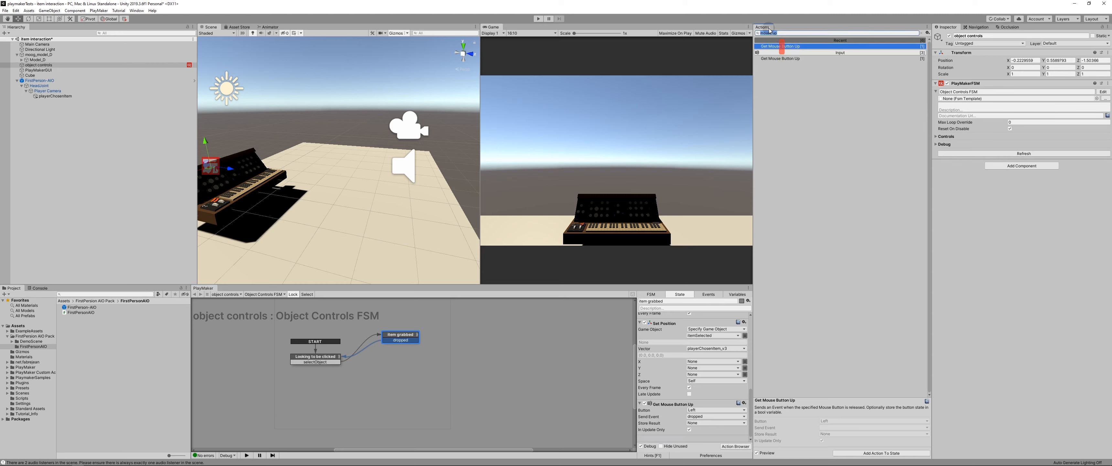
{"action": "type", "text": "m"}
{"action": "key", "text": "ctrl+a"}
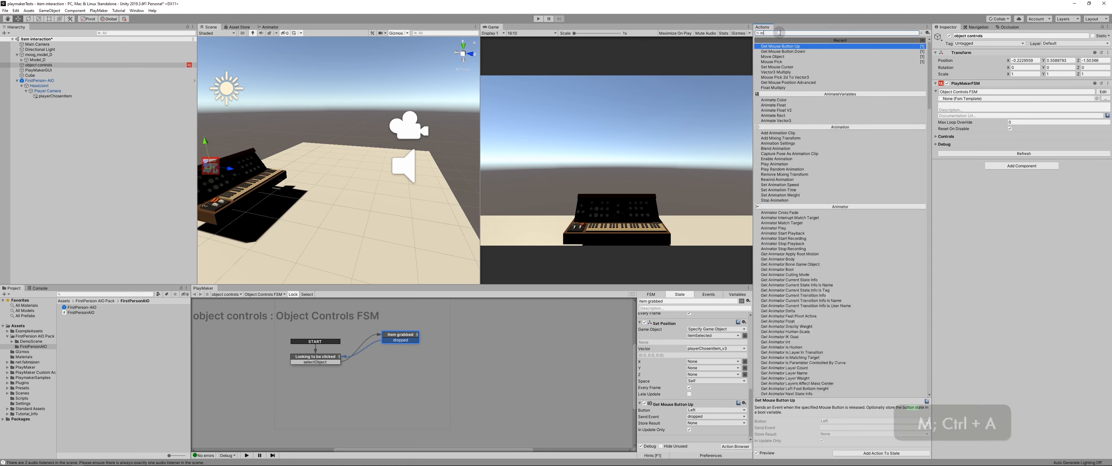
{"action": "type", "text": "ouse"}
{"action": "key", "text": "Down"}
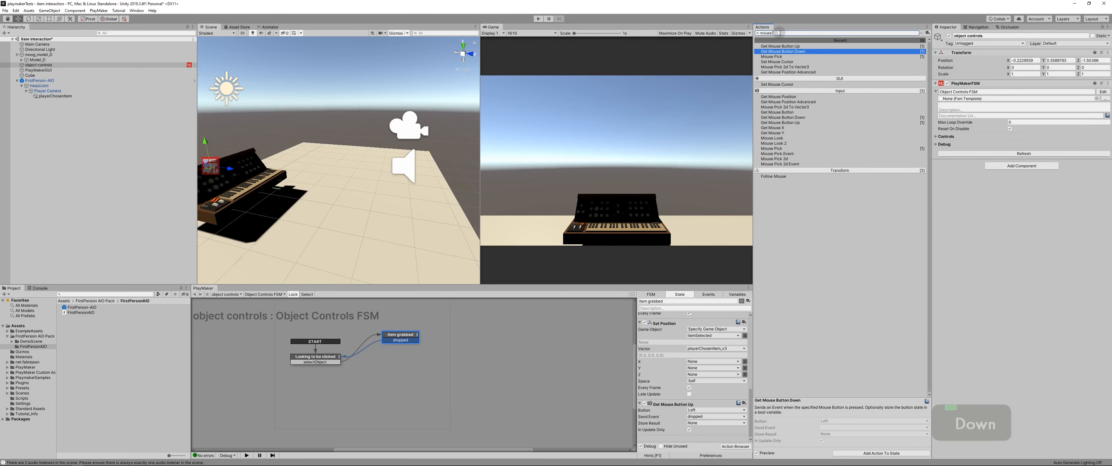
{"action": "key", "text": "Return"}
{"action": "scroll", "coordinate": [667, 421], "scroll_direction": "down", "scroll_amount": 1}
{"action": "scroll", "coordinate": [666, 421], "scroll_direction": "down", "scroll_amount": 1}
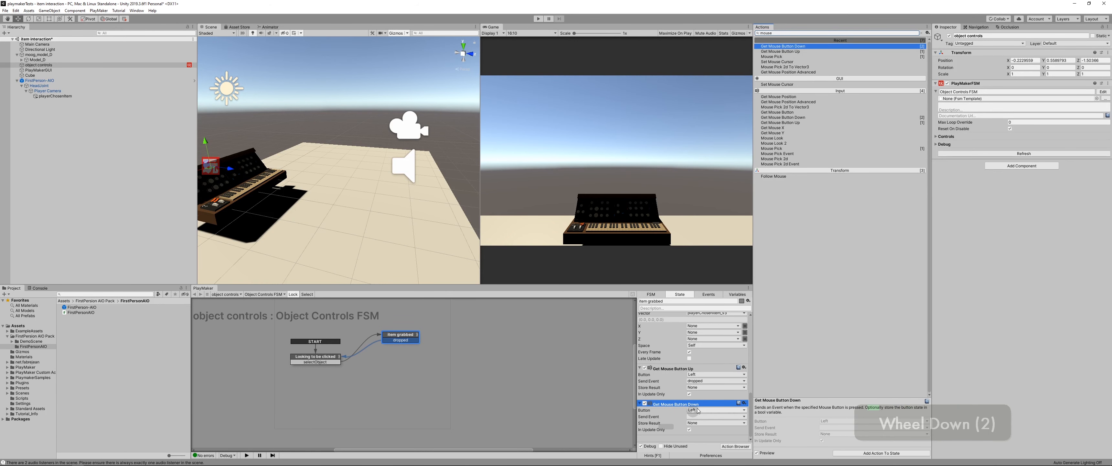
Step: Set the Get Mouse Button Down action in Item grabbed to the Right button and create a new event named rotate as its Send Event
{"action": "left_click", "coordinate": [705, 410]}
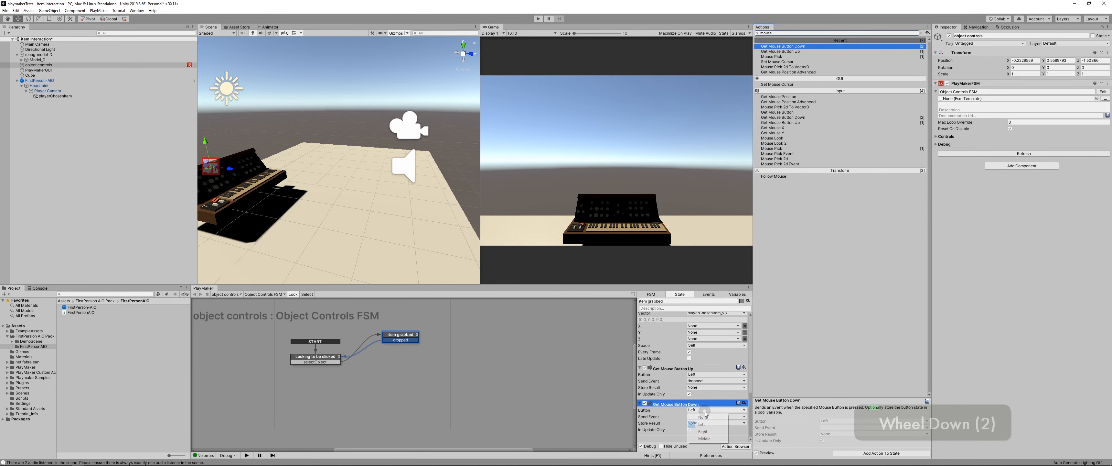
{"action": "left_click", "coordinate": [702, 430]}
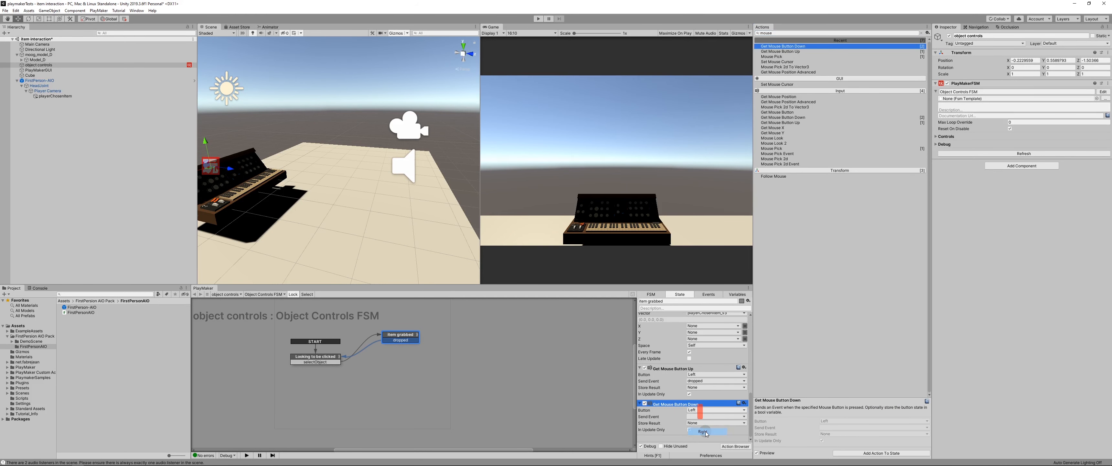
{"action": "left_click", "coordinate": [696, 417]}
{"action": "left_click", "coordinate": [704, 414]}
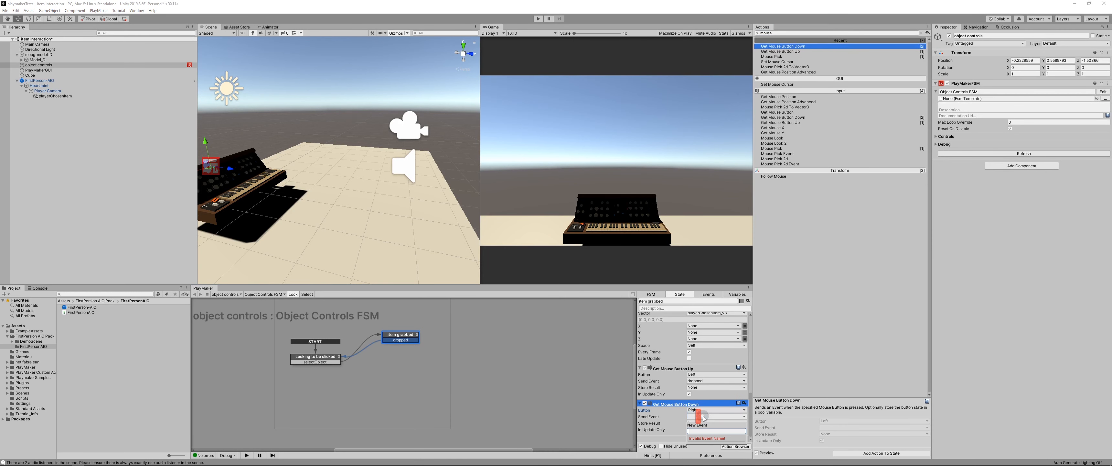
{"action": "type", "text": "rotate"}
{"action": "key", "text": "Return"}
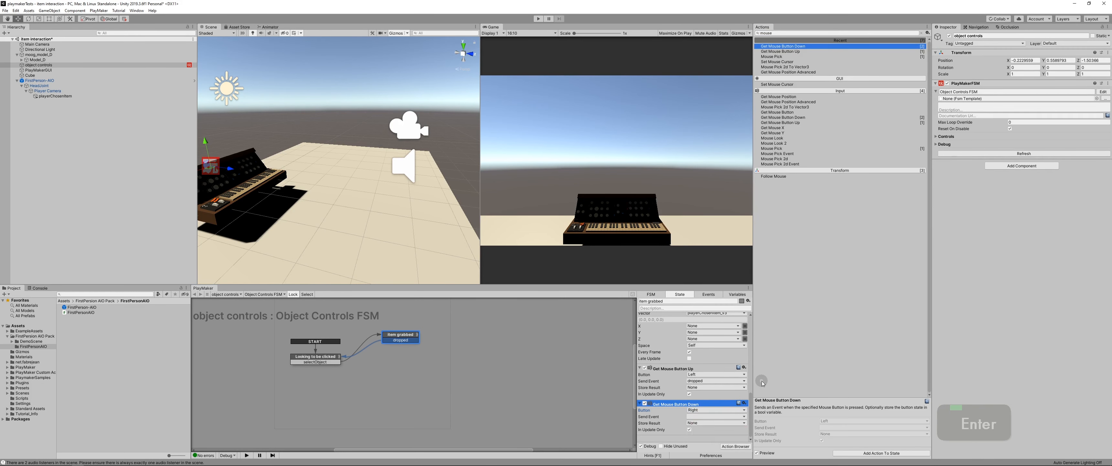
Step: Add the rotate transition to the Item grabbed state and link it to a new state named rotate
{"action": "left_click", "coordinate": [655, 428]}
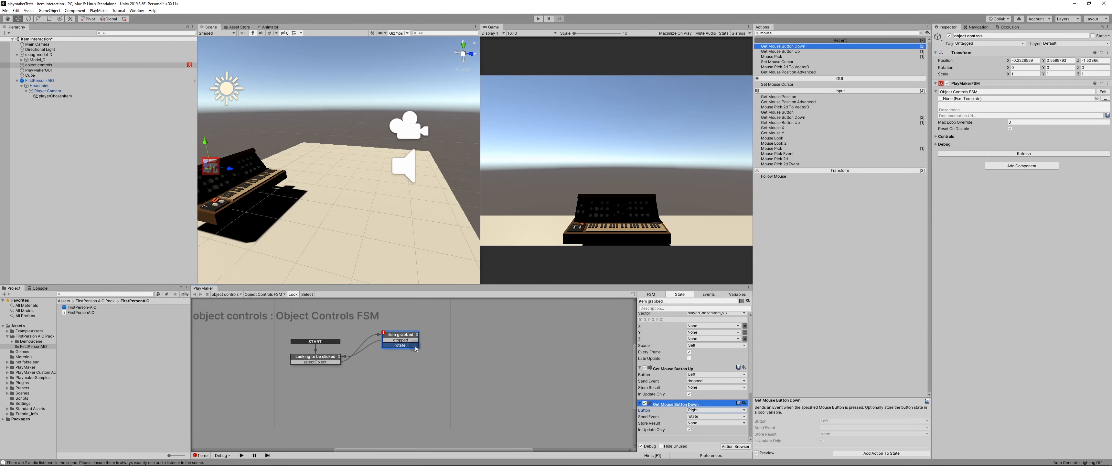
{"action": "left_click_drag", "start_coordinate": [416, 349], "coordinate": [470, 360], "text": "ctrl"}
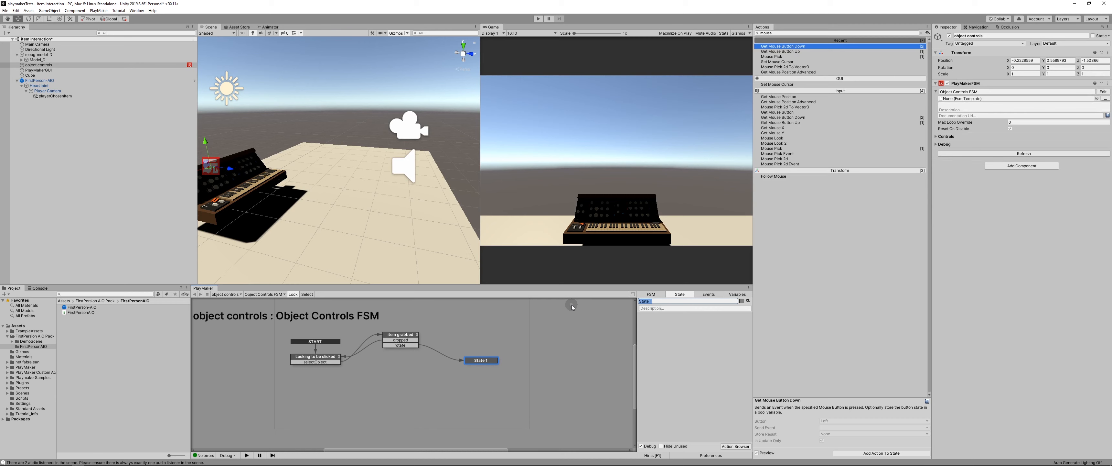
{"action": "type", "text": "rotae"}
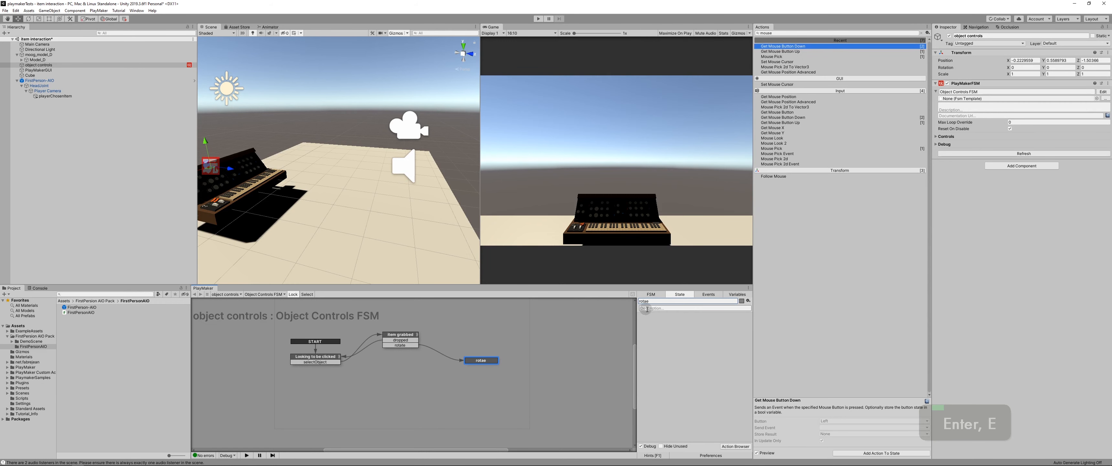
{"action": "left_click", "coordinate": [655, 302]}
{"action": "type", "text": "rotate"}
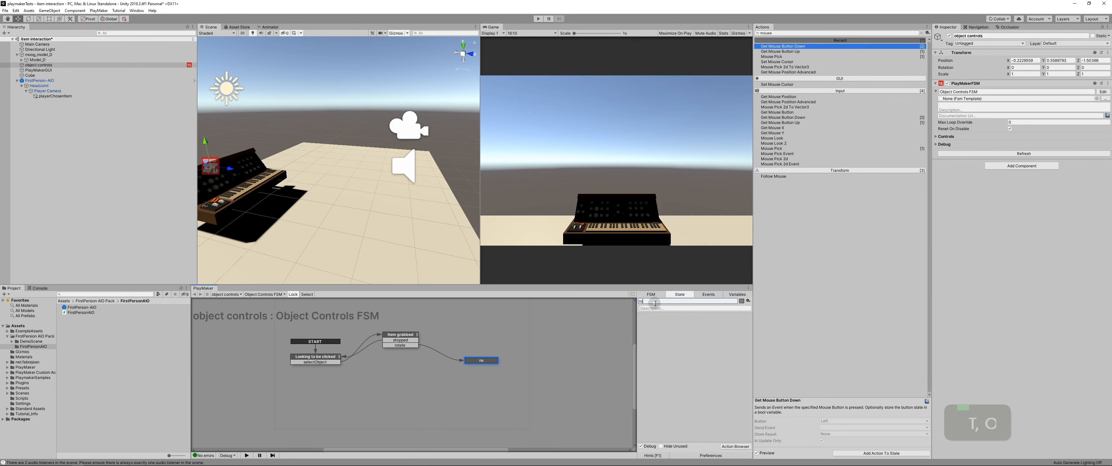
{"action": "key", "text": "Return"}
Step: Search the actions for mouse and add a Mouse Look action to the rotate state
{"action": "left_click", "coordinate": [778, 32]}
{"action": "key", "text": "BackSpace"}
{"action": "key", "text": "BackSpace"}
{"action": "key", "text": "BackSpace"}
{"action": "key", "text": "BackSpace"}
{"action": "key", "text": "BackSpace"}
{"action": "key", "text": "BackSpace"}
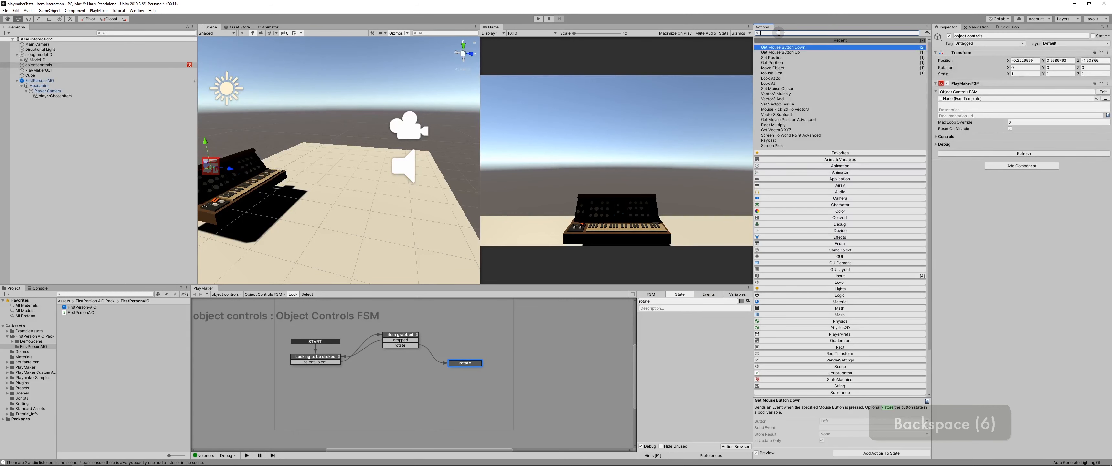
{"action": "type", "text": "mouse"}
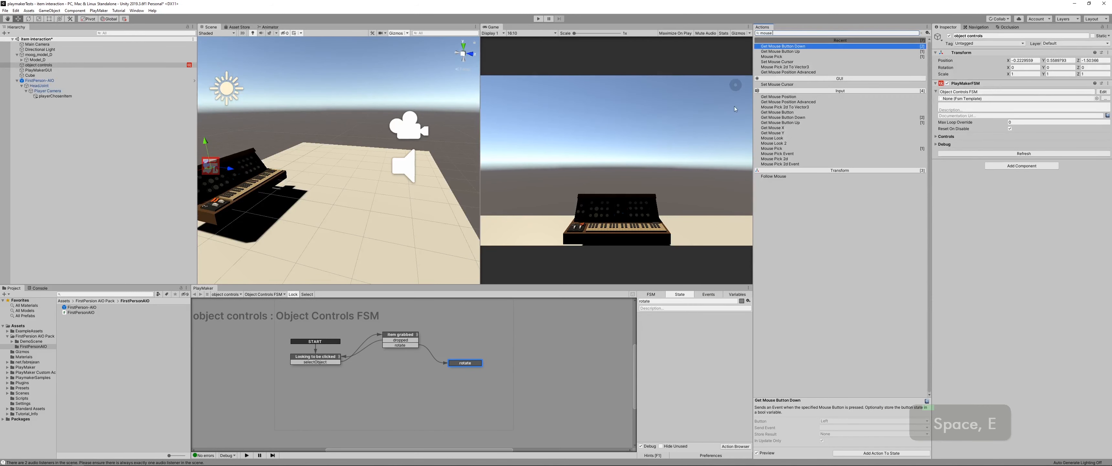
{"action": "left_click_drag", "start_coordinate": [772, 138], "coordinate": [675, 345]}
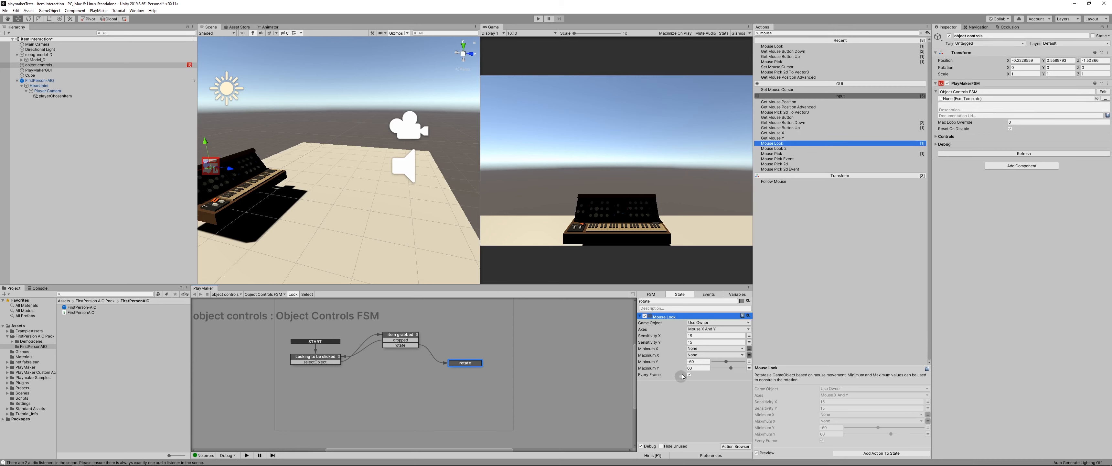
Step: Set the Mouse Look action's Game Object to Specify Game Object with the itemSelected variable
{"action": "left_click", "coordinate": [703, 323]}
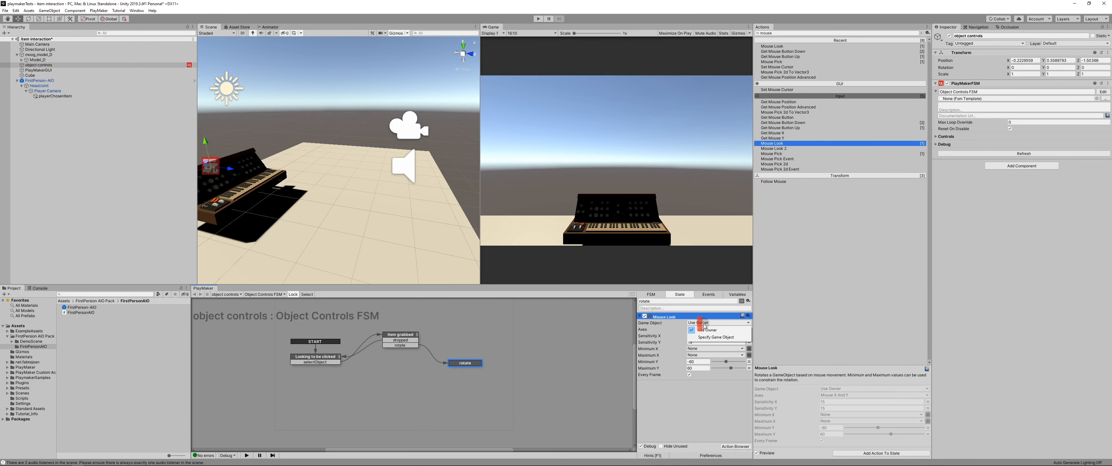
{"action": "left_click", "coordinate": [713, 337]}
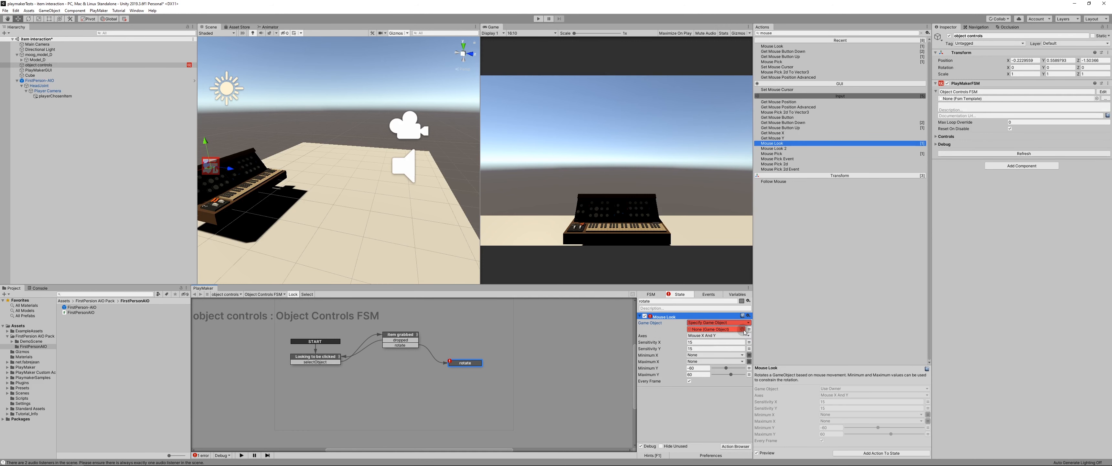
{"action": "left_click", "coordinate": [742, 332]}
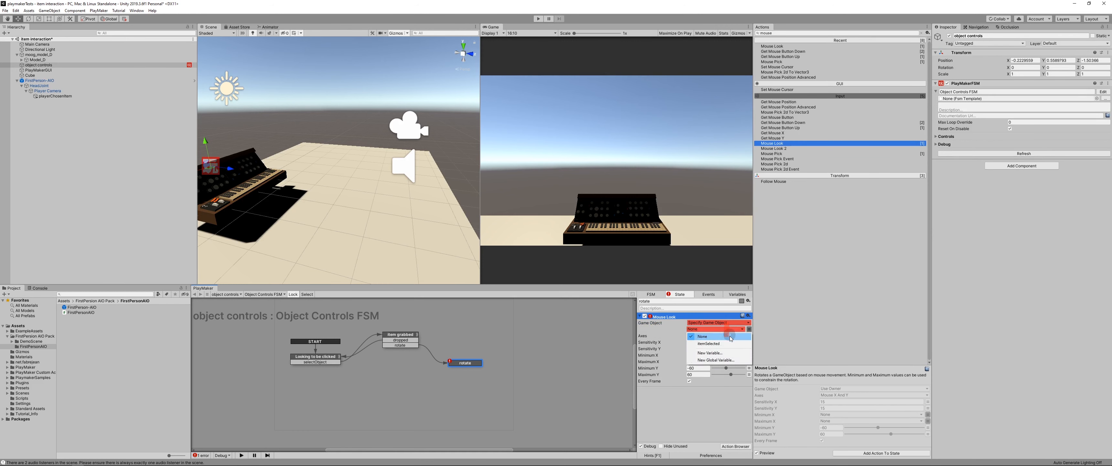
{"action": "left_click", "coordinate": [710, 340]}
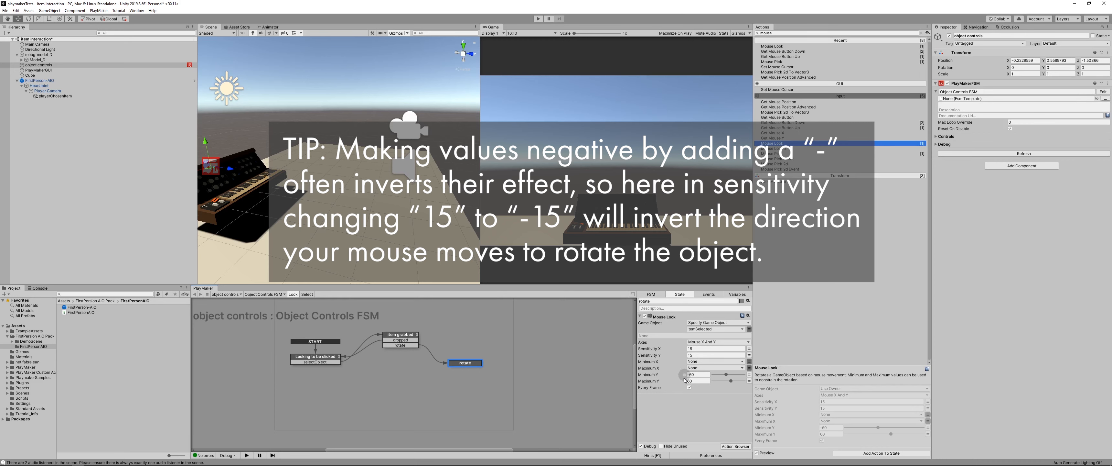
Step: Search the actions for mouse up and add a Get Mouse Button Up action below Mouse Look in the rotate state
{"action": "left_click_drag", "start_coordinate": [774, 33], "coordinate": [748, 28]}
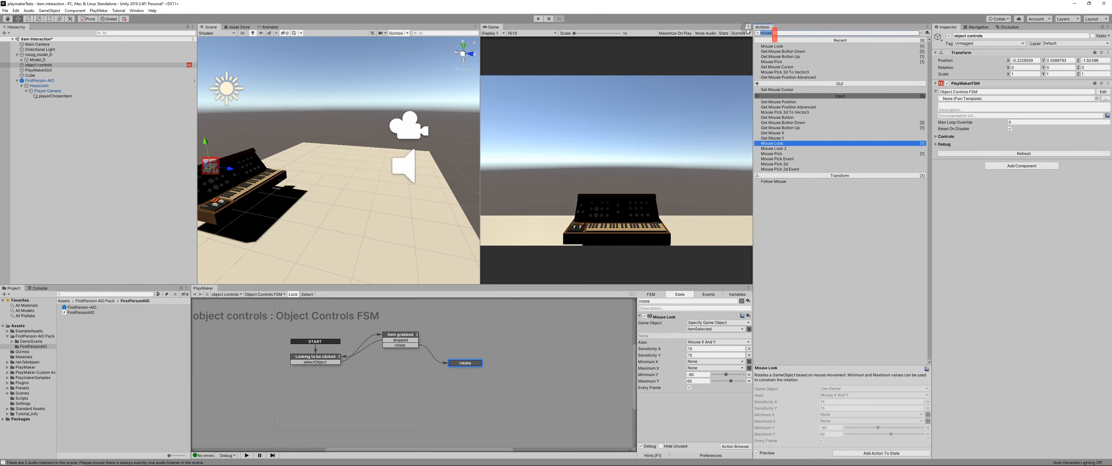
{"action": "type", "text": "mouse down"}
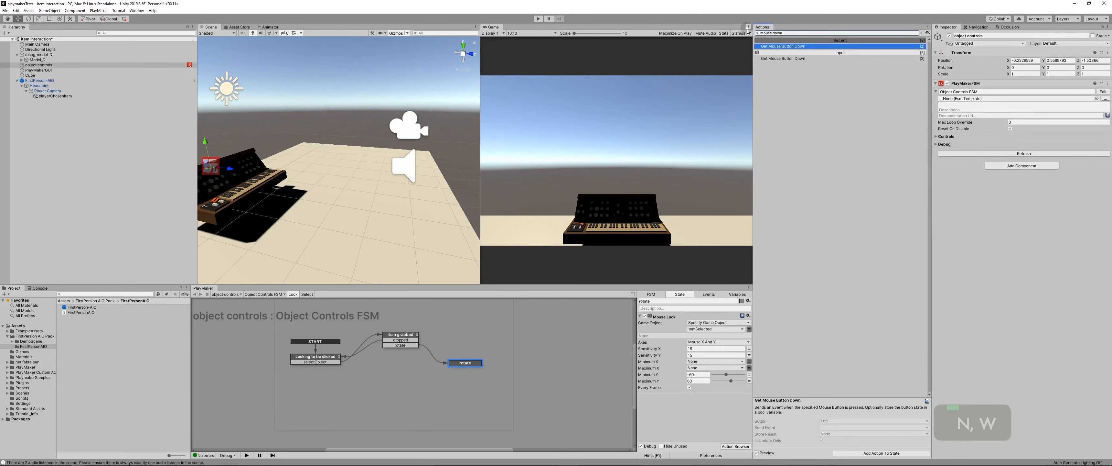
{"action": "key", "text": "ctrl+a"}
{"action": "type", "text": "mouse up"}
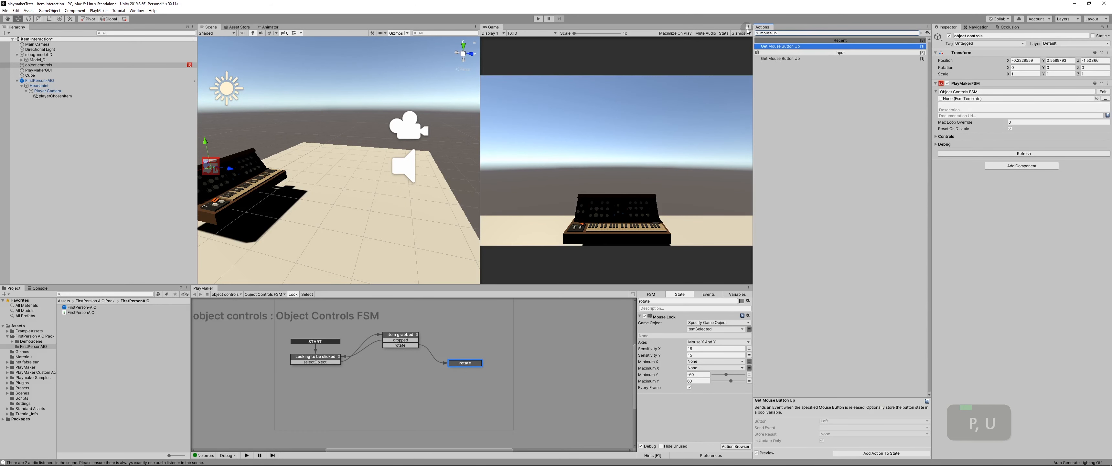
{"action": "key", "text": "Return"}
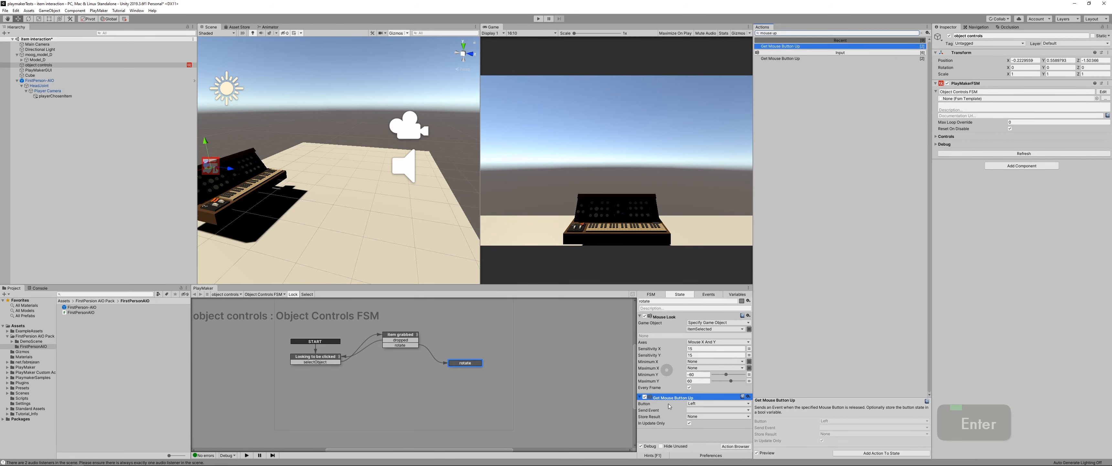
Step: Set the Get Mouse Button Up action in rotate to the Right button and create a new event named FIN as its Send Event
{"action": "left_click", "coordinate": [693, 403]}
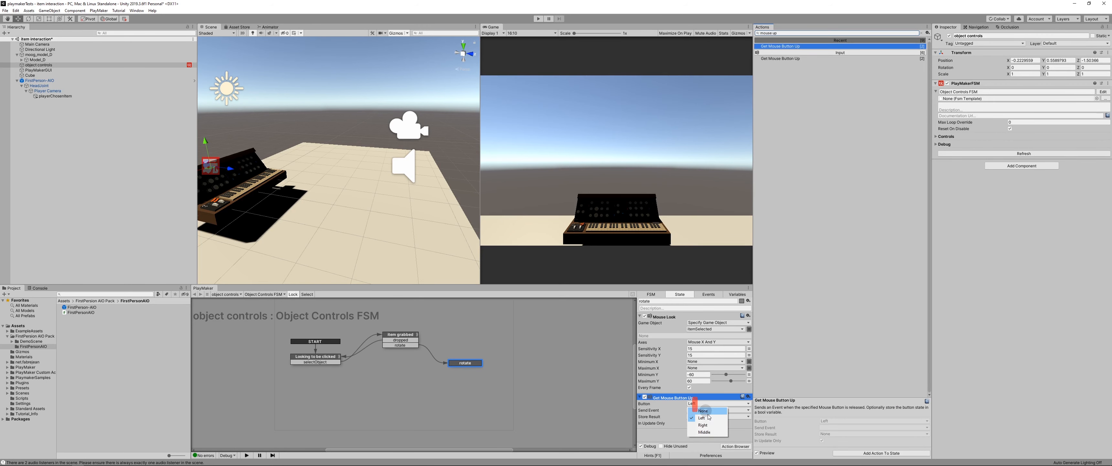
{"action": "left_click", "coordinate": [703, 425]}
{"action": "scroll", "coordinate": [701, 414], "scroll_direction": "down", "scroll_amount": 3}
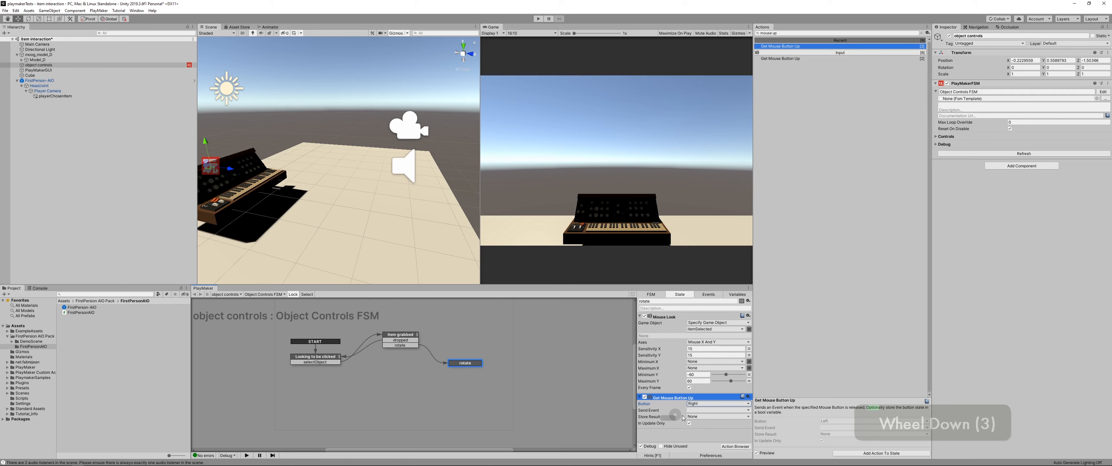
{"action": "left_click", "coordinate": [699, 410]}
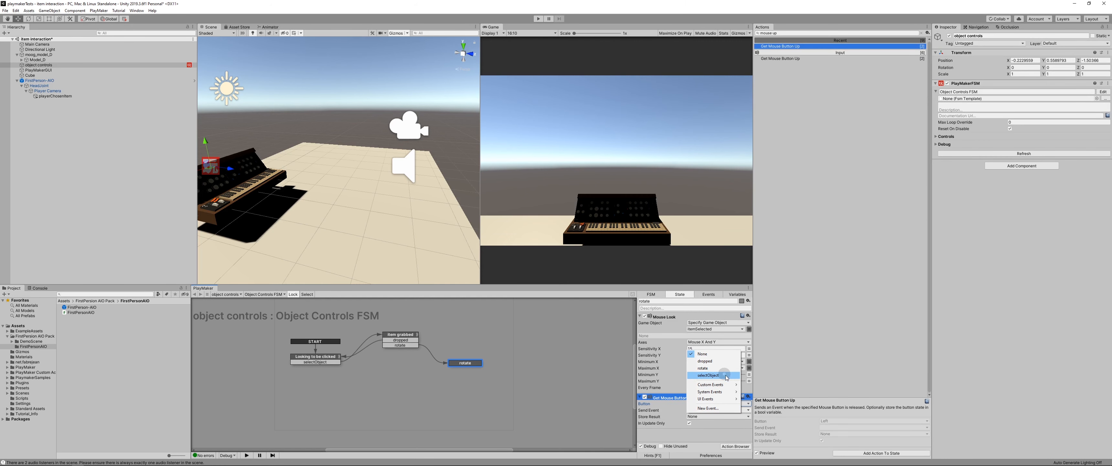
{"action": "mouse_move", "coordinate": [713, 386]}
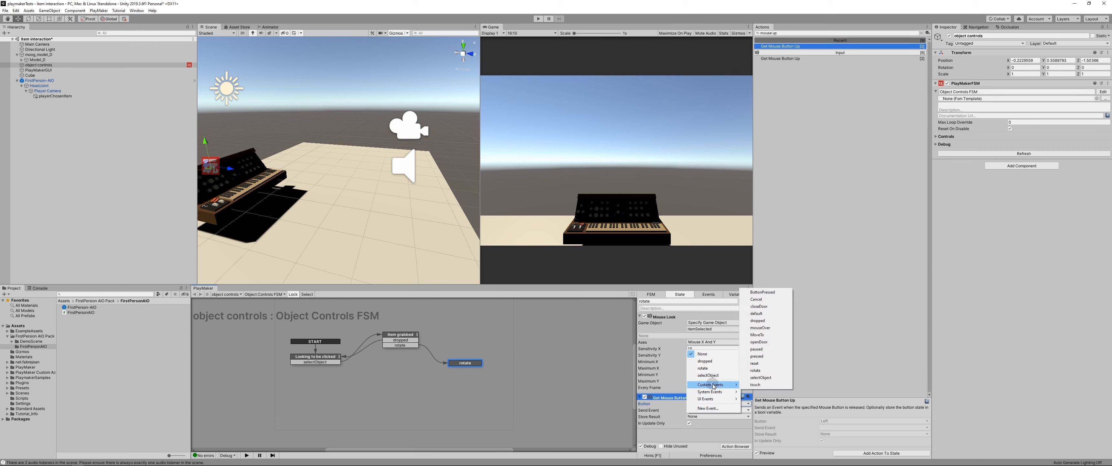
{"action": "left_click", "coordinate": [710, 408]}
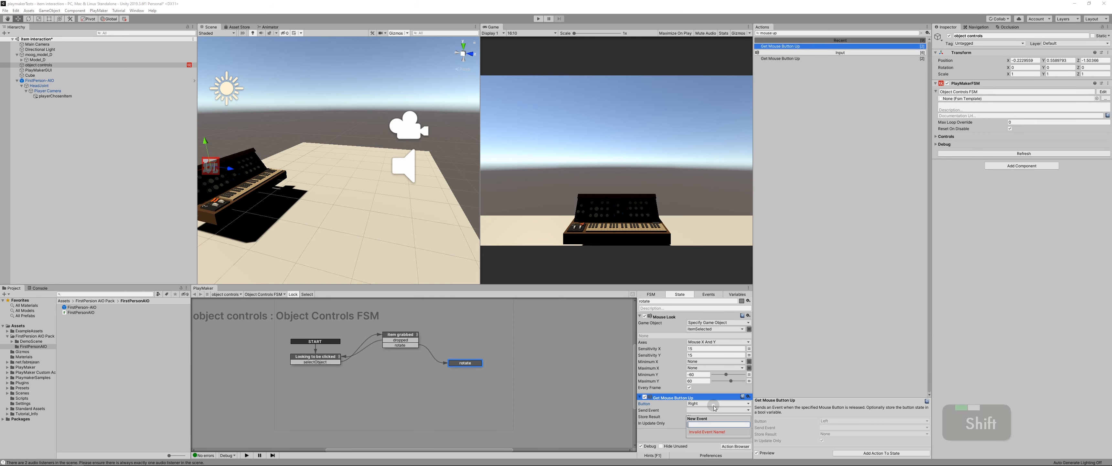
{"action": "type", "text": "FIN"}
{"action": "key", "text": "Return"}
Step: Add the FIN transition to the rotate state, link it back to Item grabbed and shift the rotate state slightly in the graph
{"action": "left_click", "coordinate": [673, 422]}
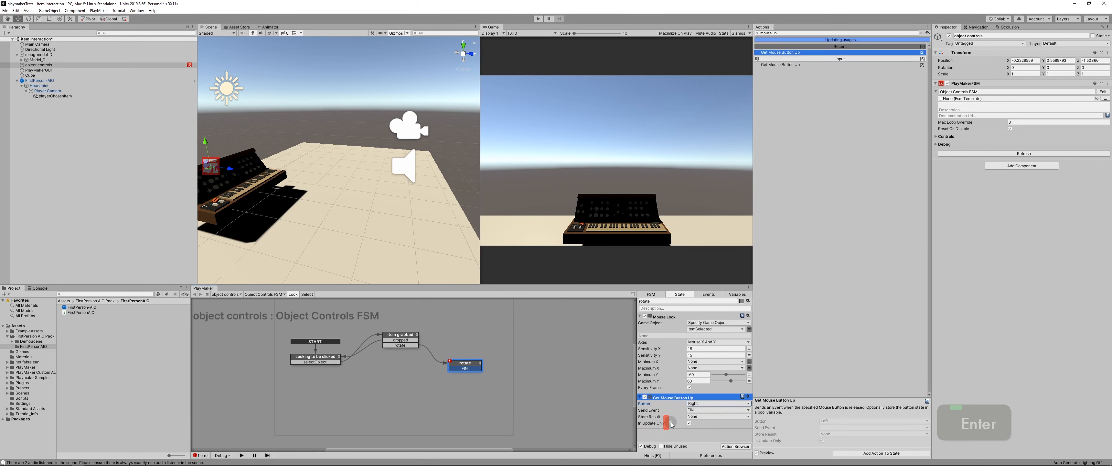
{"action": "middle_click_drag", "start_coordinate": [426, 392], "coordinate": [436, 388]}
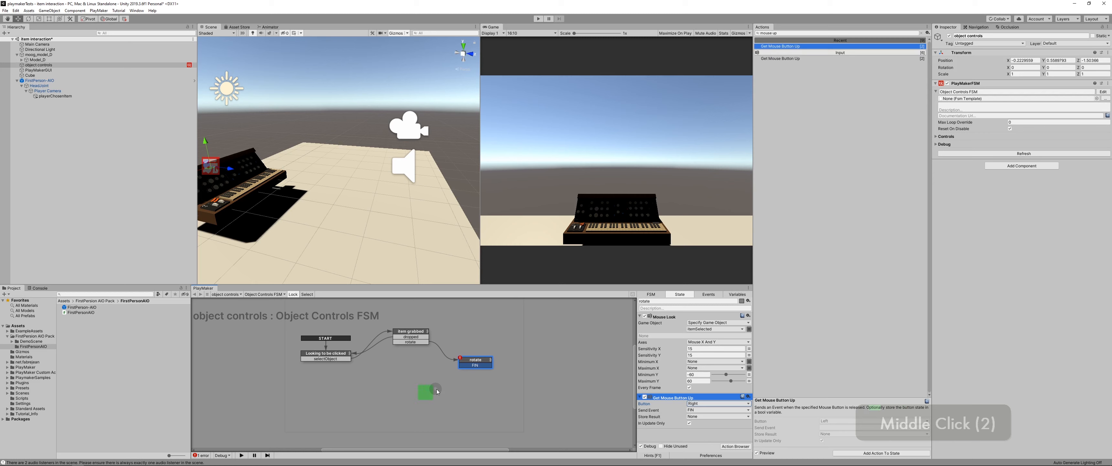
{"action": "middle_click", "coordinate": [444, 362]}
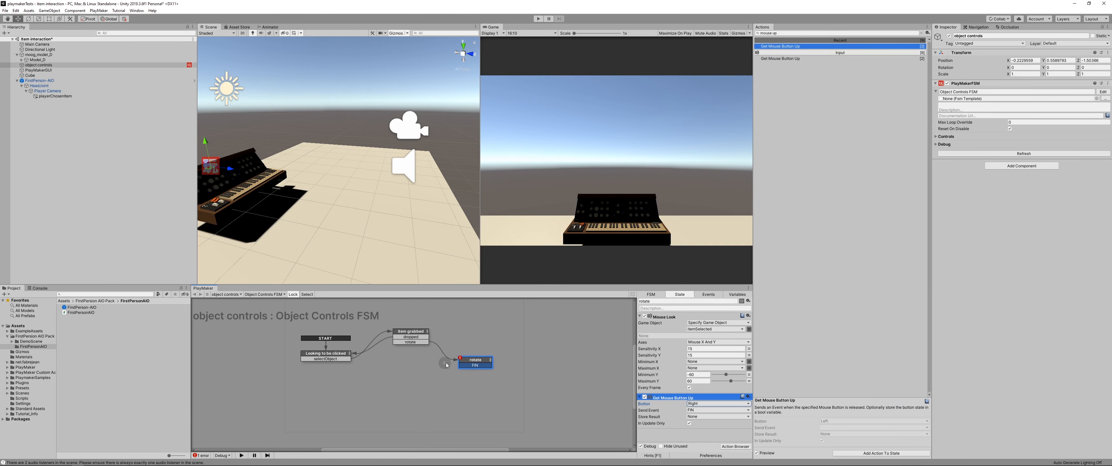
{"action": "left_click_drag", "start_coordinate": [463, 367], "coordinate": [425, 340]}
{"action": "left_click", "coordinate": [403, 318]}
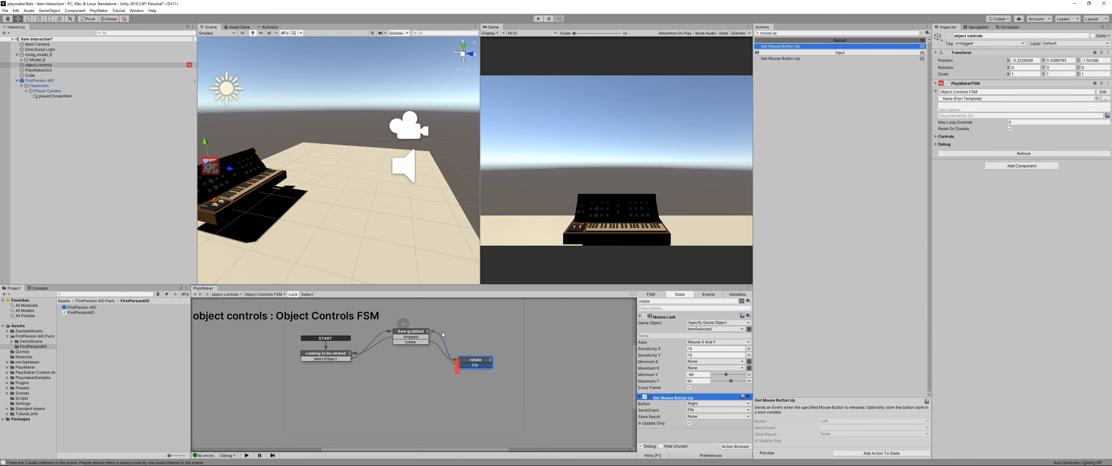
{"action": "left_click", "coordinate": [475, 358]}
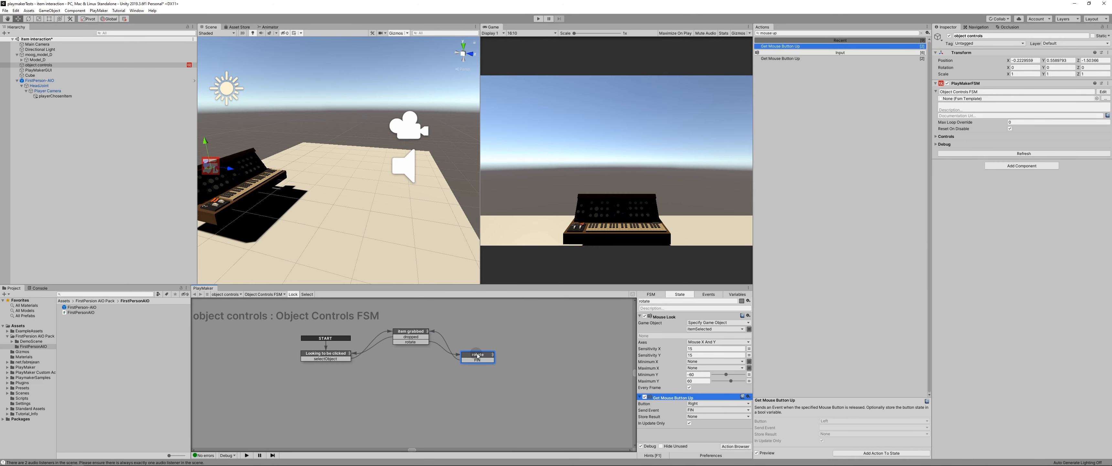
{"action": "left_click_drag", "start_coordinate": [477, 353], "coordinate": [479, 352]}
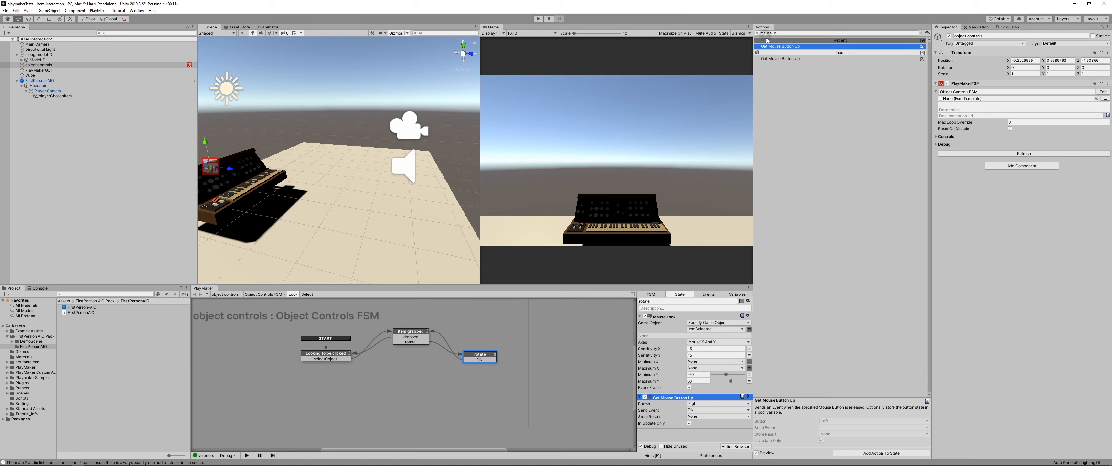
Step: Add a second Get Mouse Button Up action below the existing one in the rotate state
{"action": "left_click", "coordinate": [665, 418]}
{"action": "left_click", "coordinate": [675, 421]}
{"action": "left_click_drag", "start_coordinate": [779, 46], "coordinate": [678, 435]}
{"action": "scroll", "coordinate": [667, 415], "scroll_direction": "down", "scroll_amount": 5}
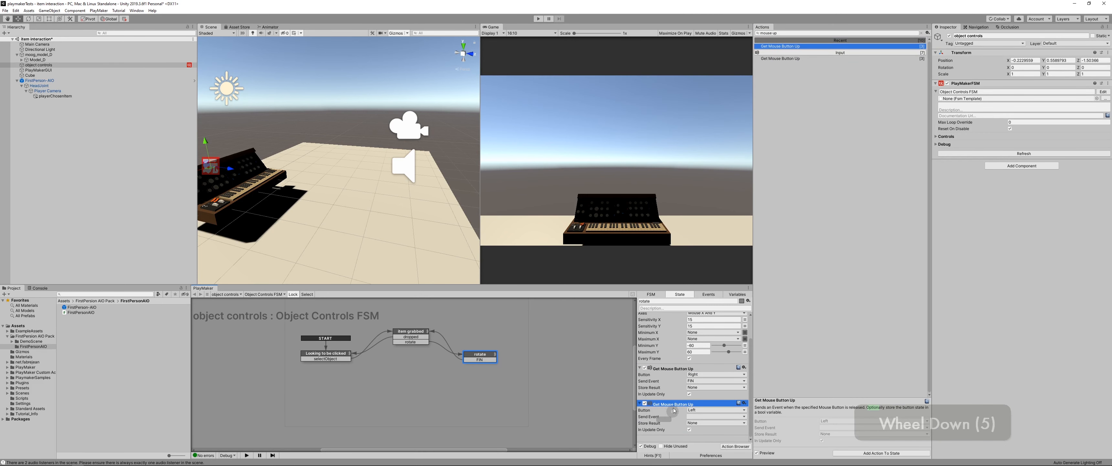
Step: Make the second Get Mouse Button Up action send dropped for the Left button, and link rotate's dropped transition to Looking to be clicked
{"action": "left_click", "coordinate": [695, 411]}
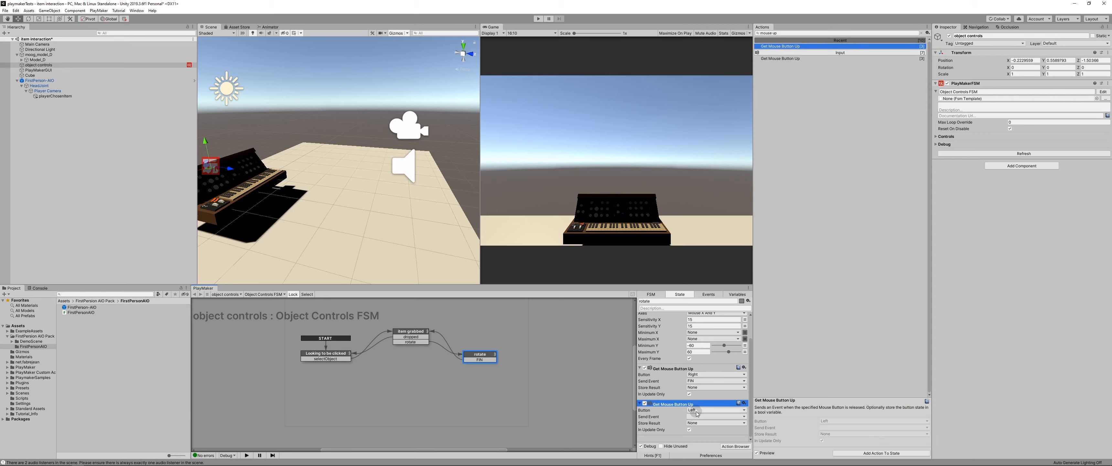
{"action": "left_click", "coordinate": [682, 414]}
{"action": "left_click", "coordinate": [704, 410]}
{"action": "left_click", "coordinate": [696, 416]}
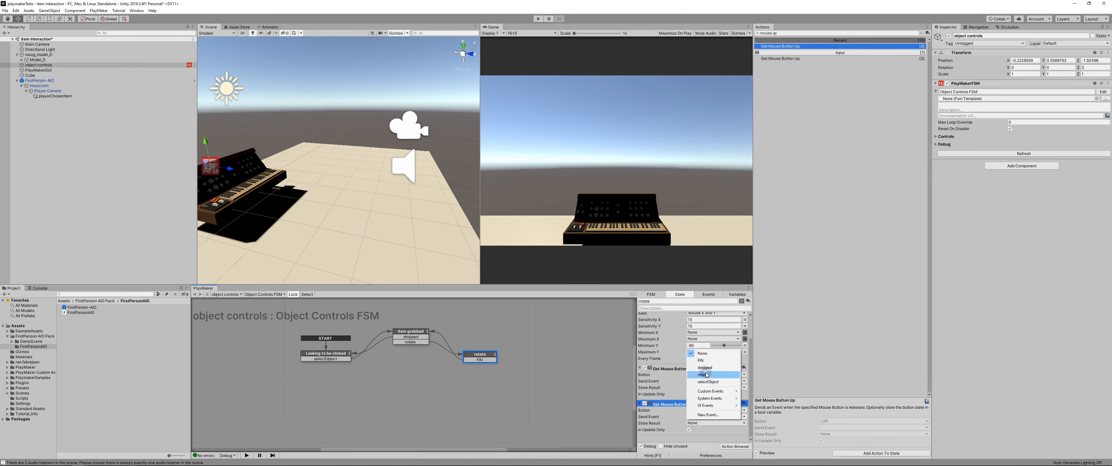
{"action": "left_click", "coordinate": [704, 367]}
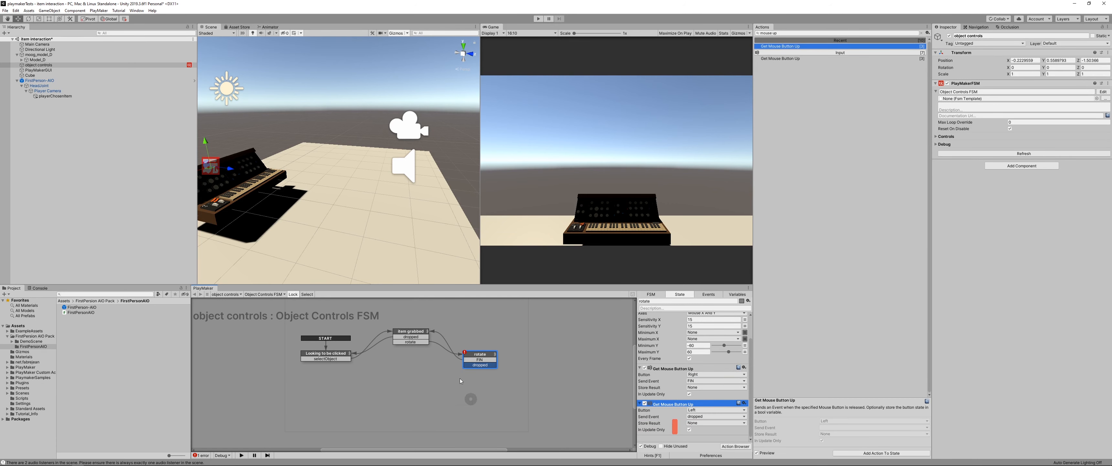
{"action": "left_click_drag", "start_coordinate": [468, 365], "coordinate": [348, 357]}
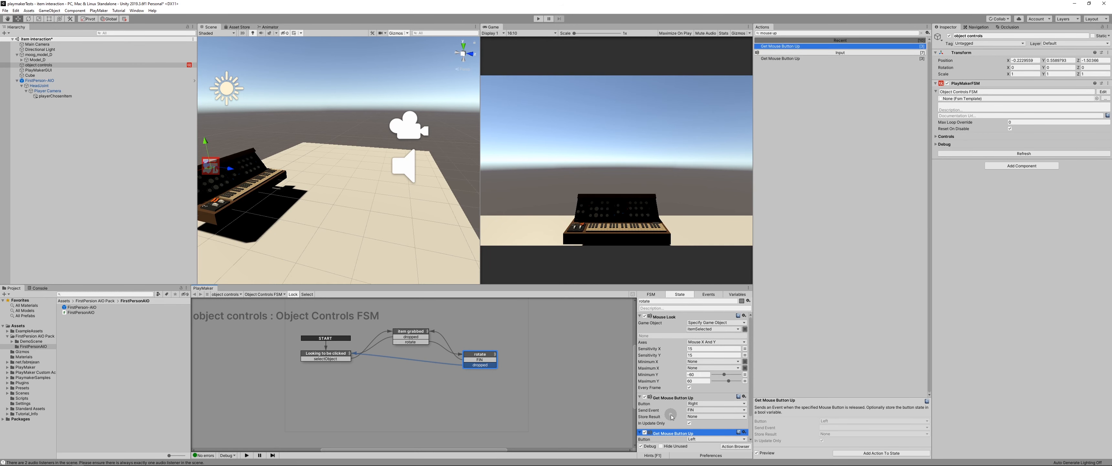
Step: Save the scene and play-test moving around, grabbing the keyboard and rotating it in the Game view, ending with play mode stopped
{"action": "scroll", "coordinate": [672, 416], "scroll_direction": "down", "scroll_amount": 5}
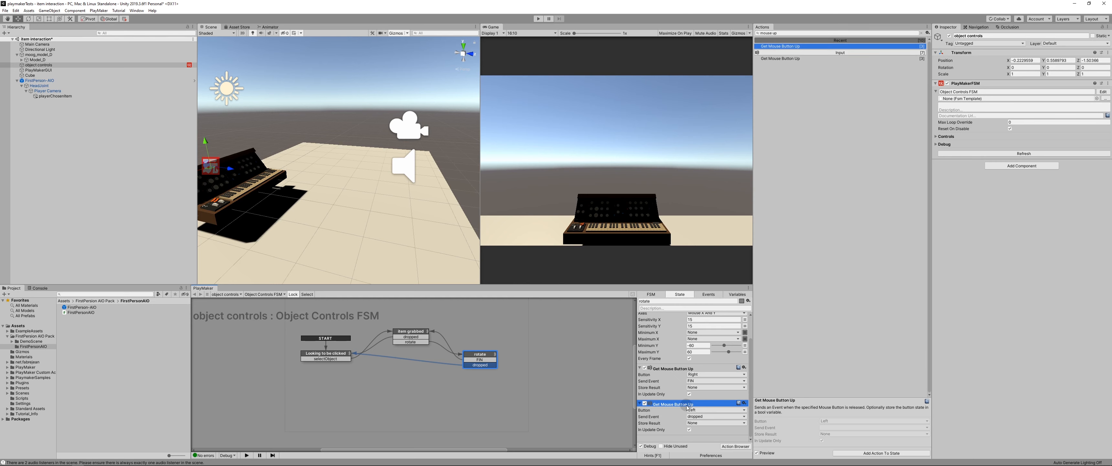
{"action": "key", "text": "ctrl+s"}
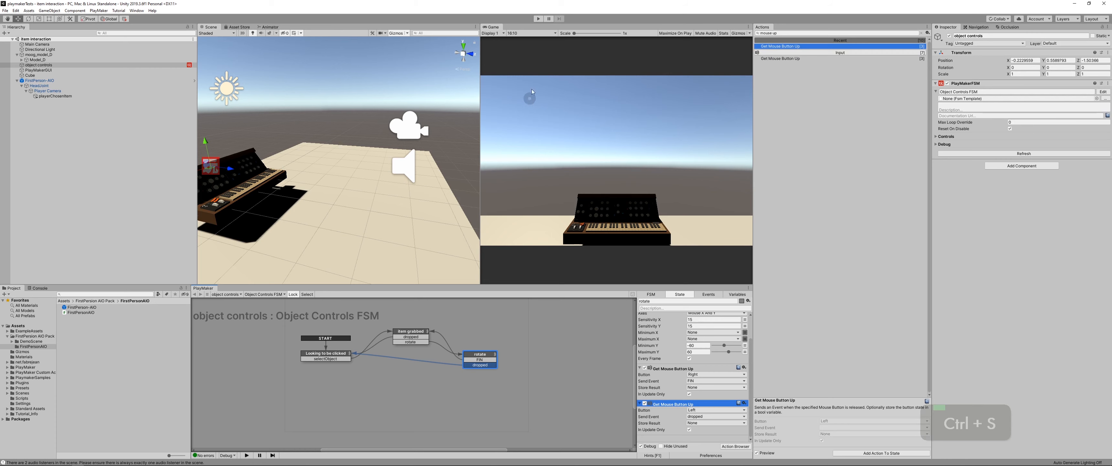
{"action": "left_click", "coordinate": [537, 19]}
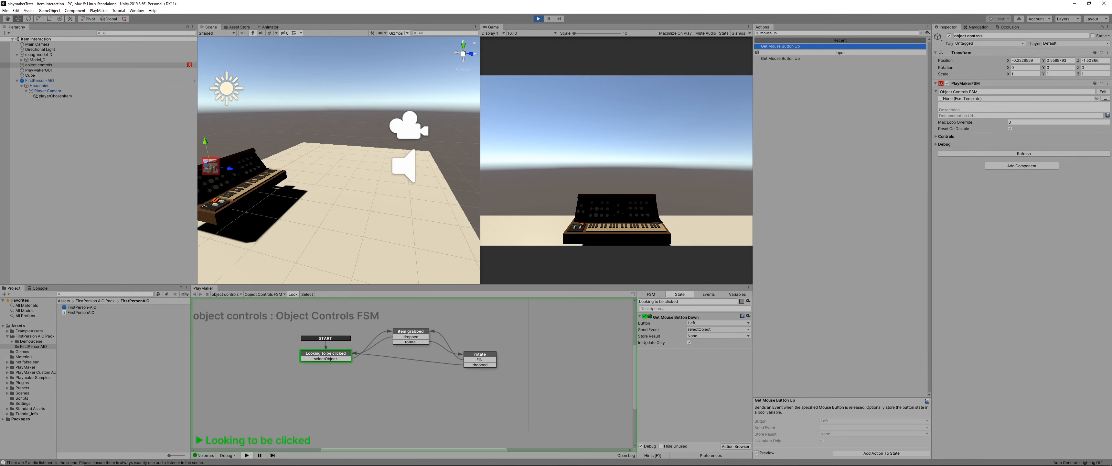
{"action": "key", "text": "Left"}
{"action": "key", "text": "Left"}
{"action": "key", "text": "Left"}
{"action": "key", "text": "Left"}
{"action": "key", "text": "Left"}
{"action": "key", "text": "Left"}
{"action": "key", "text": "Left"}
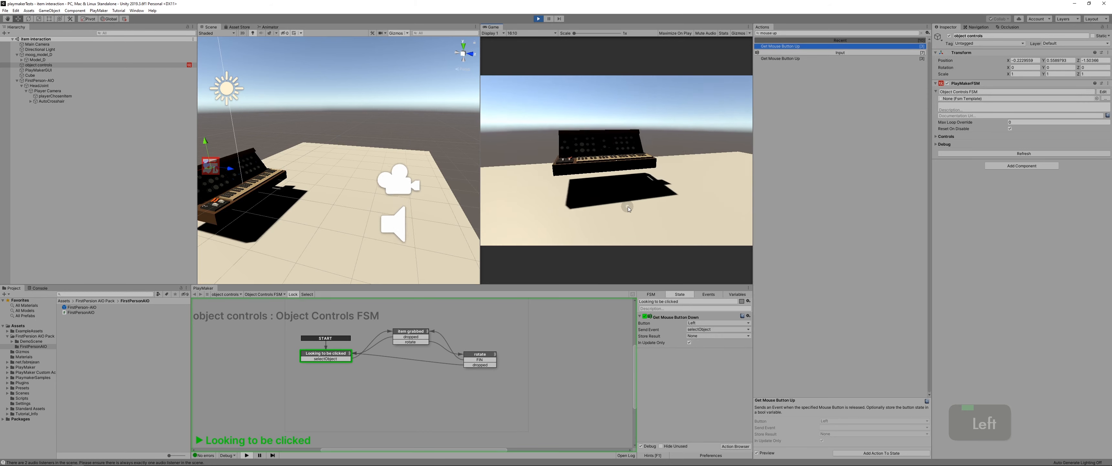
{"action": "mouse_move", "coordinate": [631, 201]}
{"action": "left_mouse_down"}
{"action": "mouse_move", "coordinate": [602, 209]}
{"action": "mouse_move", "coordinate": [623, 201]}
{"action": "left_mouse_up"}
{"action": "right_click_drag", "start_coordinate": [623, 201], "coordinate": [623, 201]}
{"action": "left_click_drag", "start_coordinate": [623, 201], "coordinate": [622, 203]}
{"action": "right_click_drag", "start_coordinate": [623, 200], "coordinate": [622, 203]}
{"action": "mouse_move", "coordinate": [622, 202]}
{"action": "left_mouse_down"}
{"action": "mouse_move", "coordinate": [630, 197]}
{"action": "mouse_move", "coordinate": [626, 208]}
{"action": "mouse_move", "coordinate": [595, 192]}
{"action": "mouse_move", "coordinate": [610, 179]}
{"action": "mouse_move", "coordinate": [624, 193]}
{"action": "mouse_move", "coordinate": [606, 205]}
{"action": "mouse_move", "coordinate": [642, 185]}
{"action": "mouse_move", "coordinate": [658, 189]}
{"action": "mouse_move", "coordinate": [620, 196]}
{"action": "mouse_move", "coordinate": [613, 212]}
{"action": "mouse_move", "coordinate": [642, 186]}
{"action": "mouse_move", "coordinate": [610, 187]}
{"action": "mouse_move", "coordinate": [624, 196]}
{"action": "left_mouse_up"}
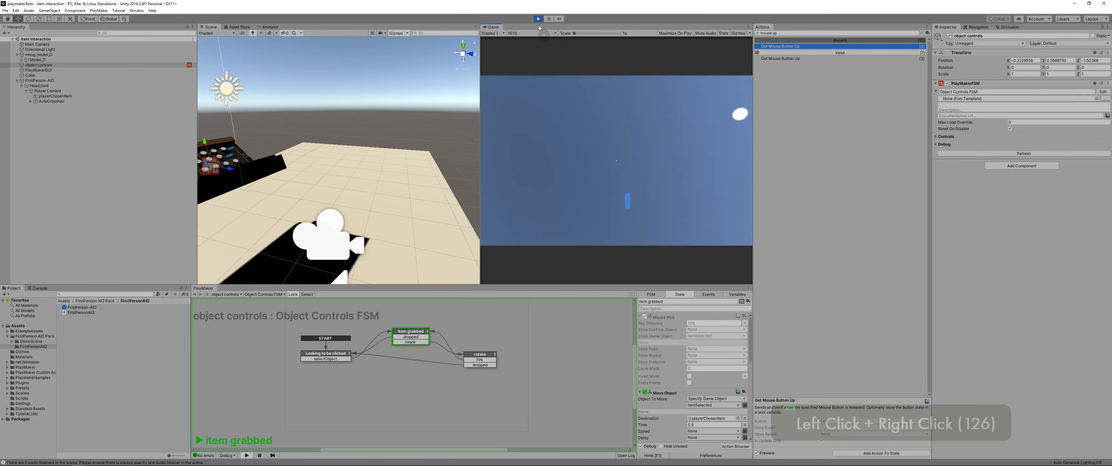
{"action": "left_click", "coordinate": [538, 18]}
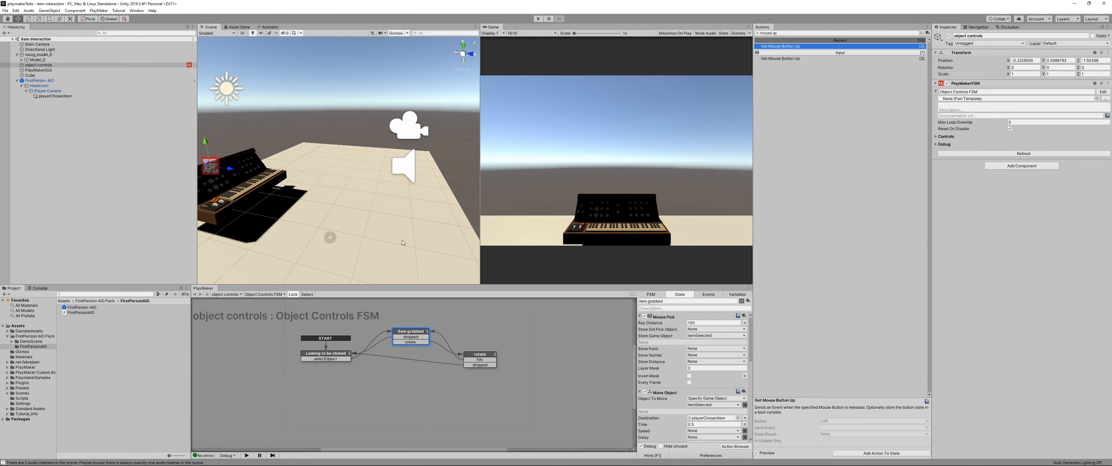
{"action": "key", "text": "ctrl+s"}
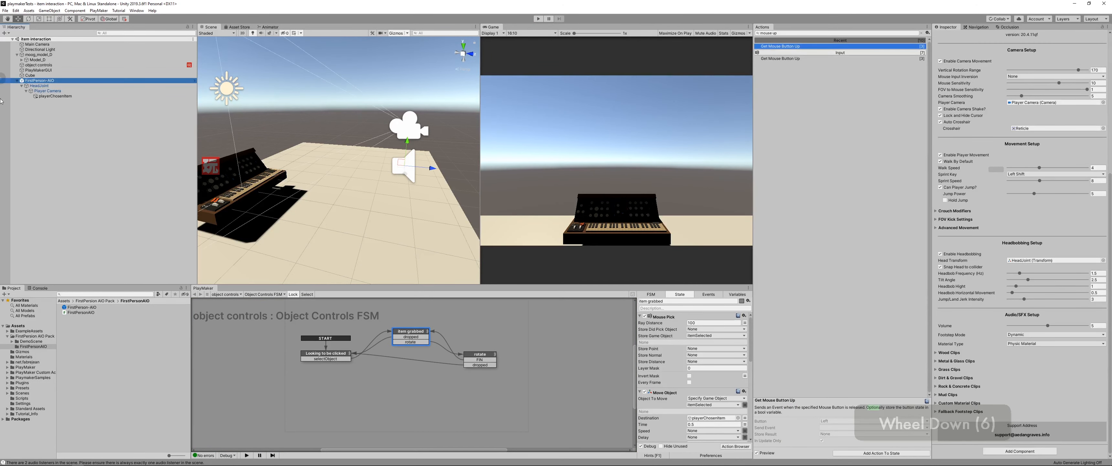
Step: Add a Set Property action for FirstPerson-AIO's First Person AIO script to the rotate state, between Mouse Look and the first Get Mouse Button Up
{"action": "scroll", "coordinate": [992, 143], "scroll_direction": "up", "scroll_amount": 3}
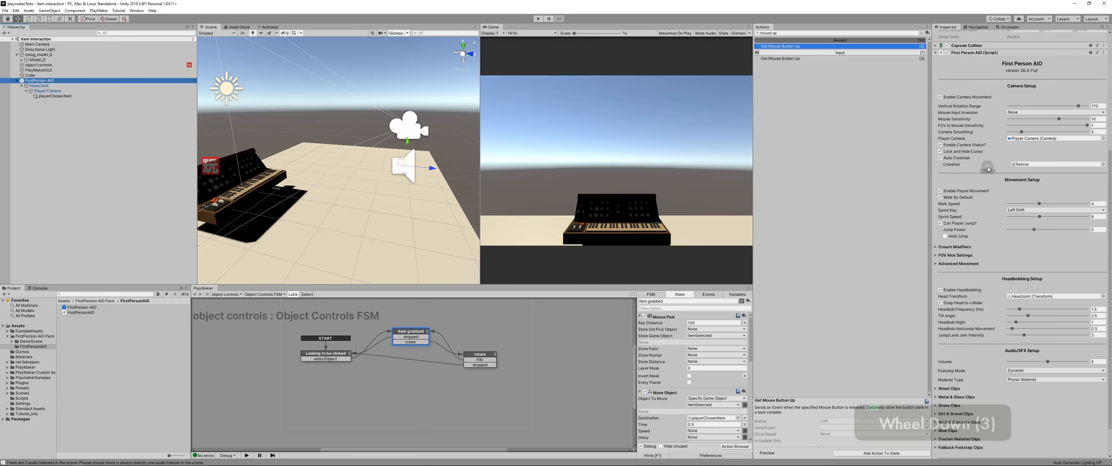
{"action": "scroll", "coordinate": [988, 165], "scroll_direction": "up", "scroll_amount": 1}
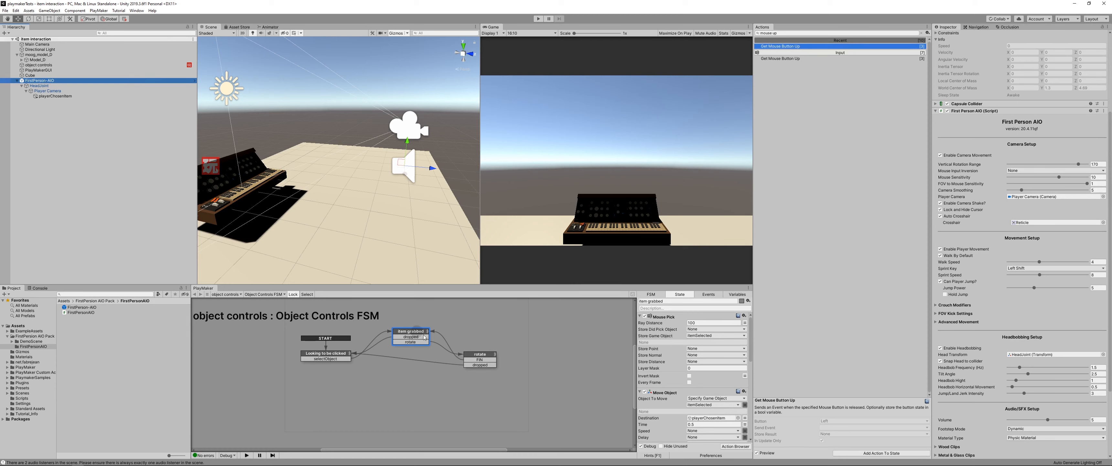
{"action": "left_click", "coordinate": [476, 356]}
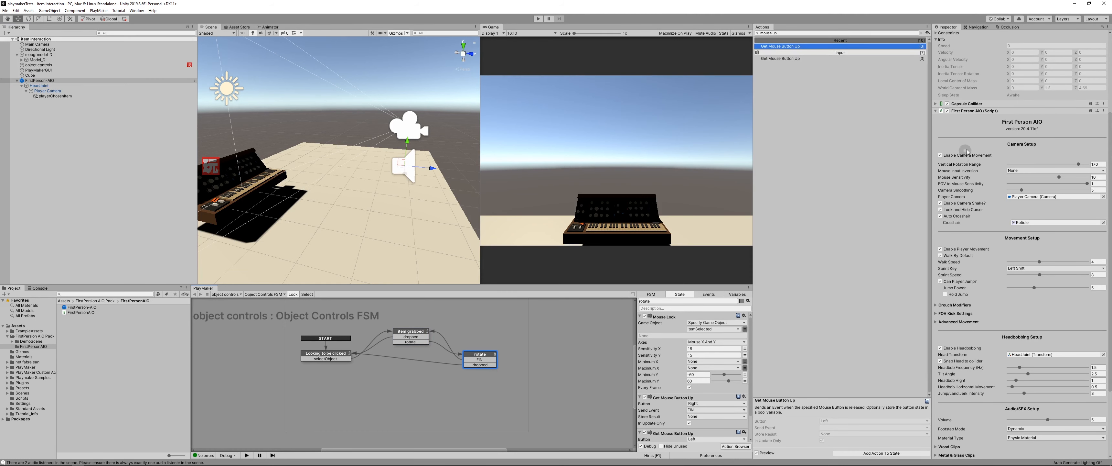
{"action": "left_click", "coordinate": [778, 33]}
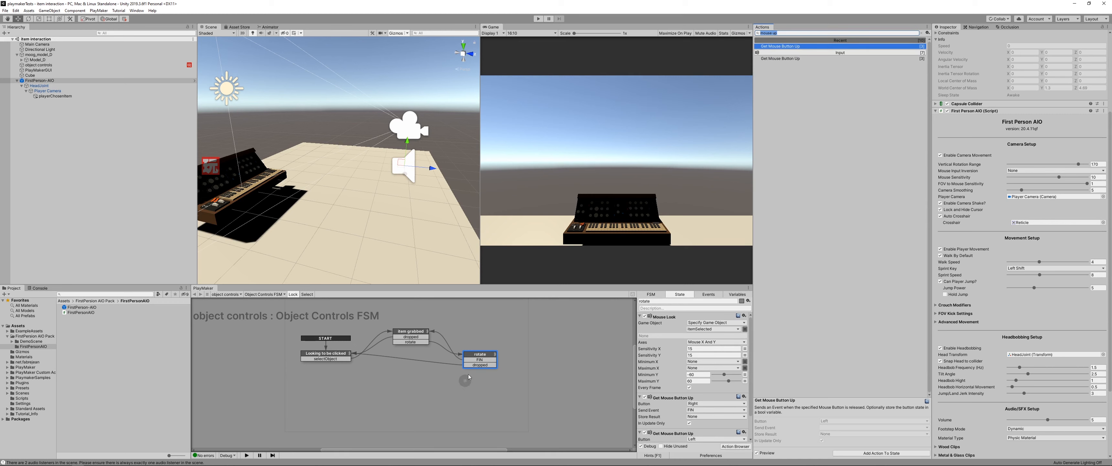
{"action": "left_click", "coordinate": [480, 357]}
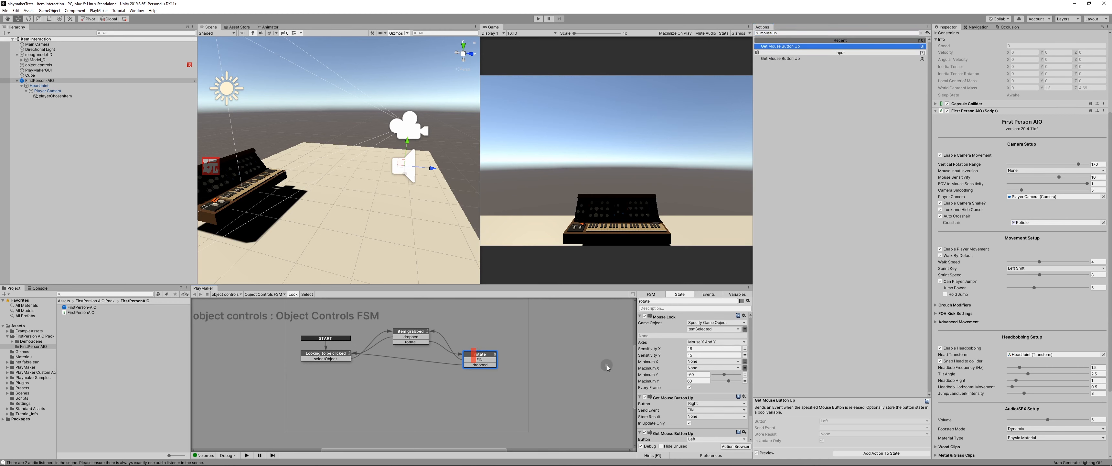
{"action": "left_click_drag", "start_coordinate": [811, 330], "coordinate": [673, 394]}
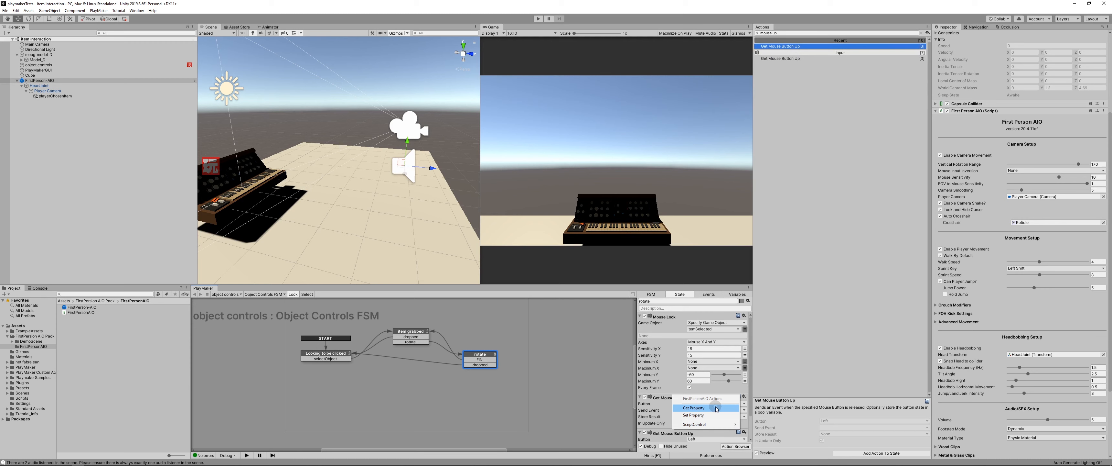
{"action": "left_click", "coordinate": [701, 415]}
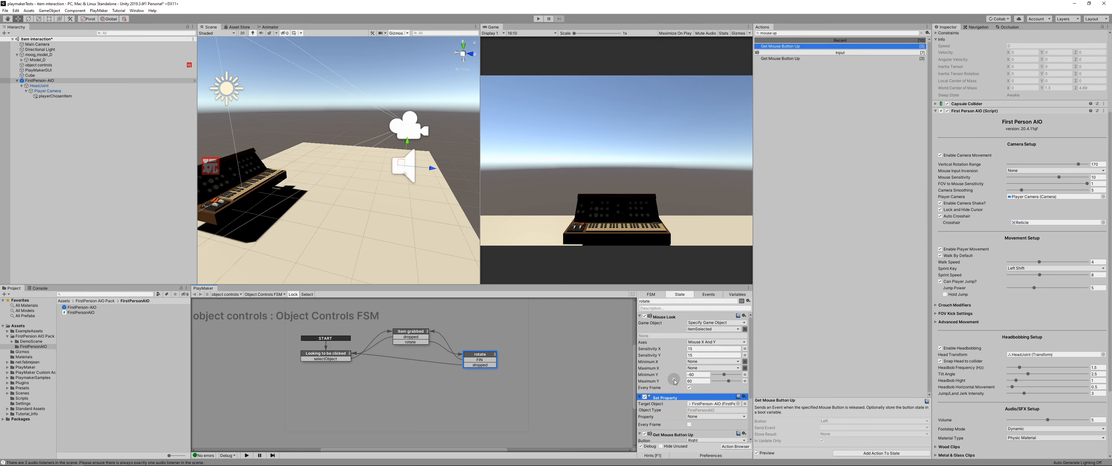
Step: Choose enableCameraMovement as the property in rotate's Set Property action and adjust its Set Value option
{"action": "scroll", "coordinate": [669, 374], "scroll_direction": "down", "scroll_amount": 2}
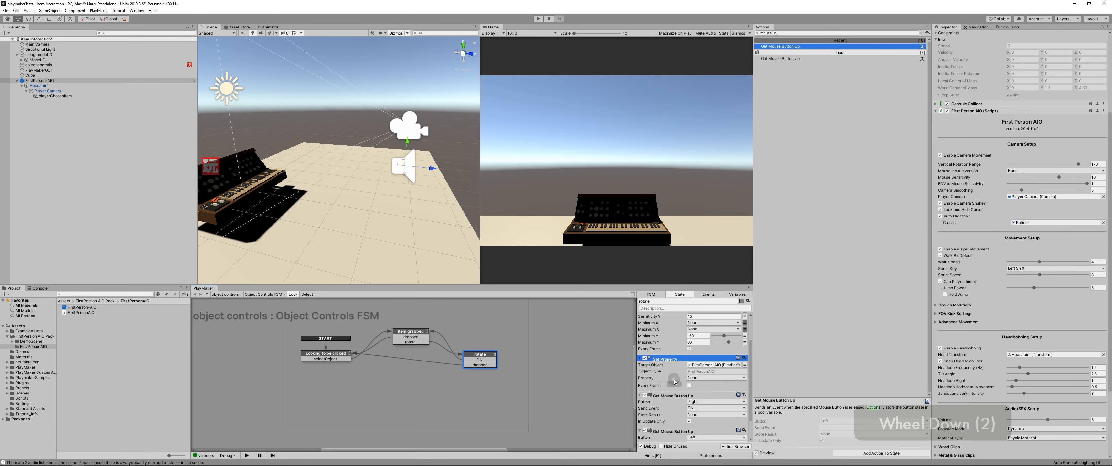
{"action": "left_click", "coordinate": [699, 378]}
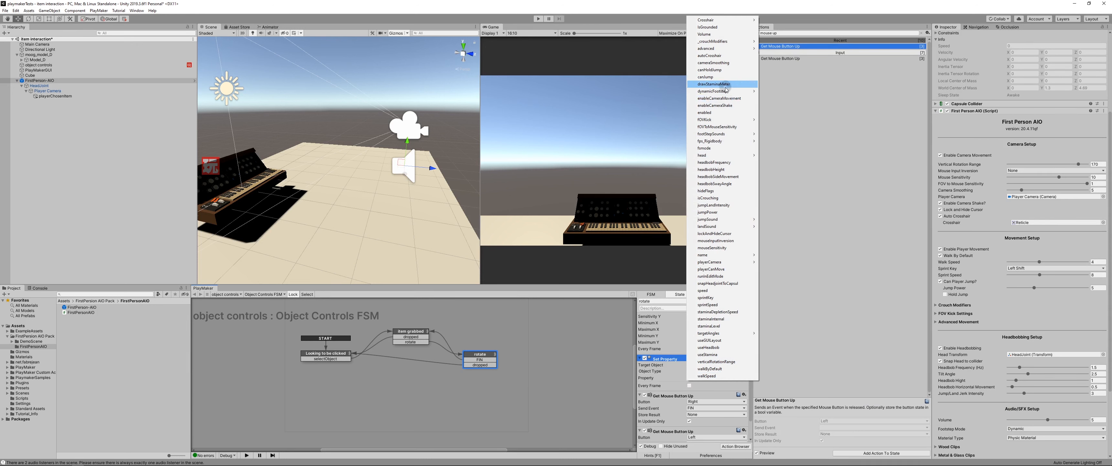
{"action": "left_click", "coordinate": [733, 98]}
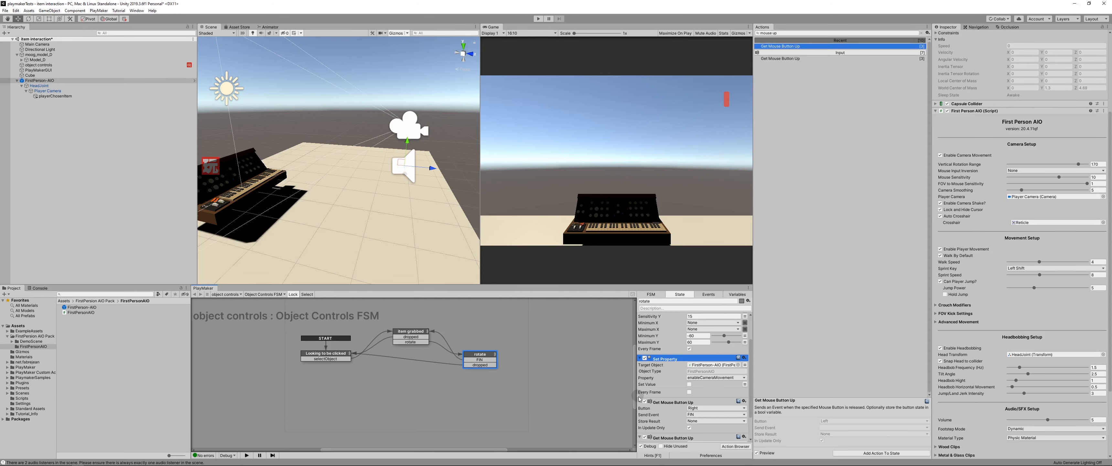
{"action": "scroll", "coordinate": [683, 389], "scroll_direction": "down", "scroll_amount": 1}
{"action": "left_click", "coordinate": [686, 366]}
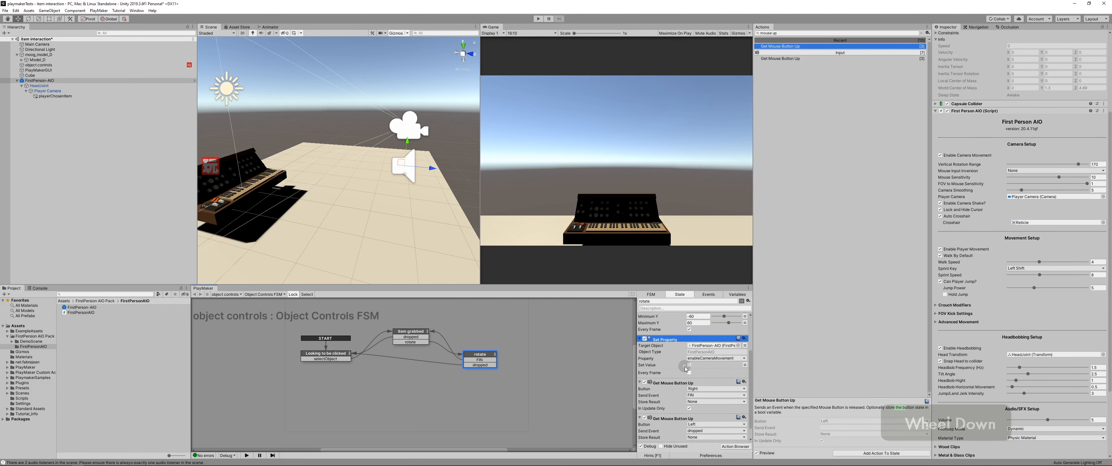
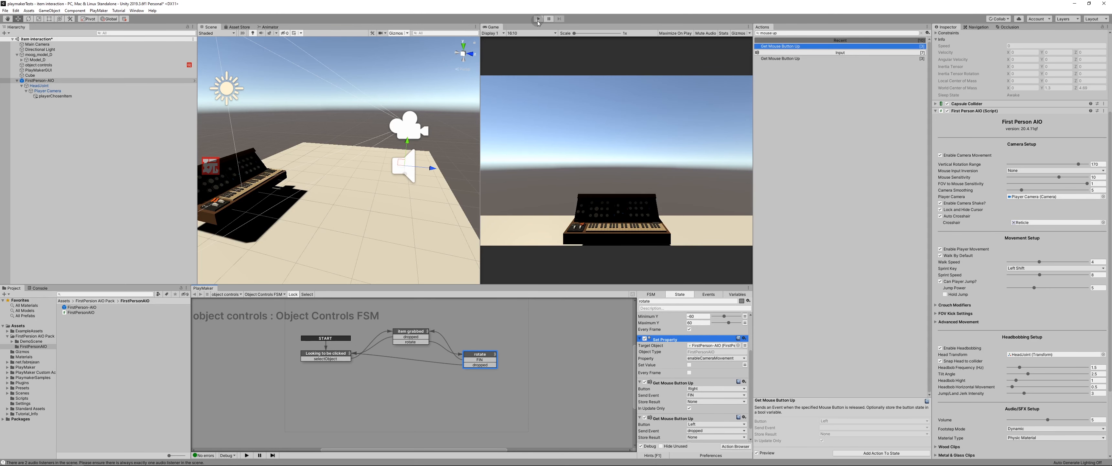
Step: Play-test grabbing and rotating the keyboard with the camera-movement property in place, then stop play mode
{"action": "left_click", "coordinate": [538, 19]}
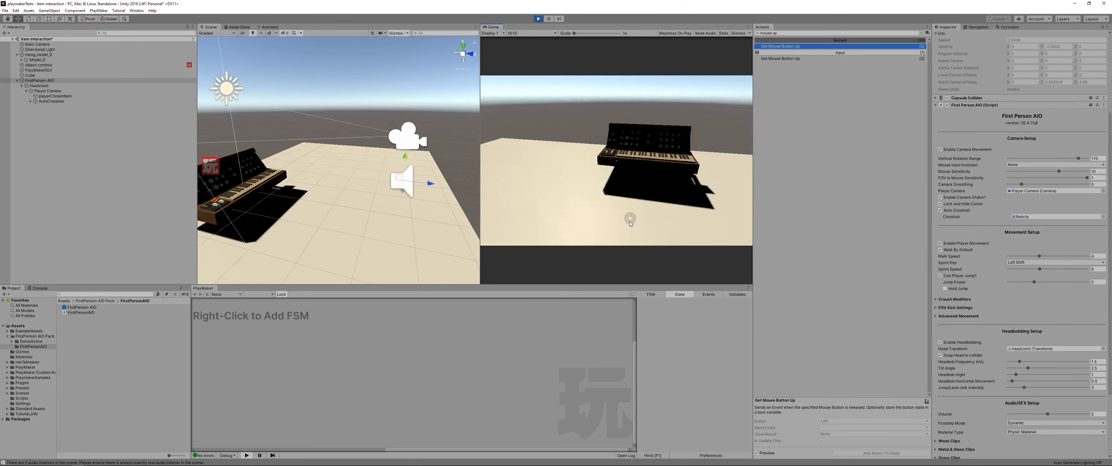
{"action": "left_click_drag", "start_coordinate": [633, 212], "coordinate": [640, 194]}
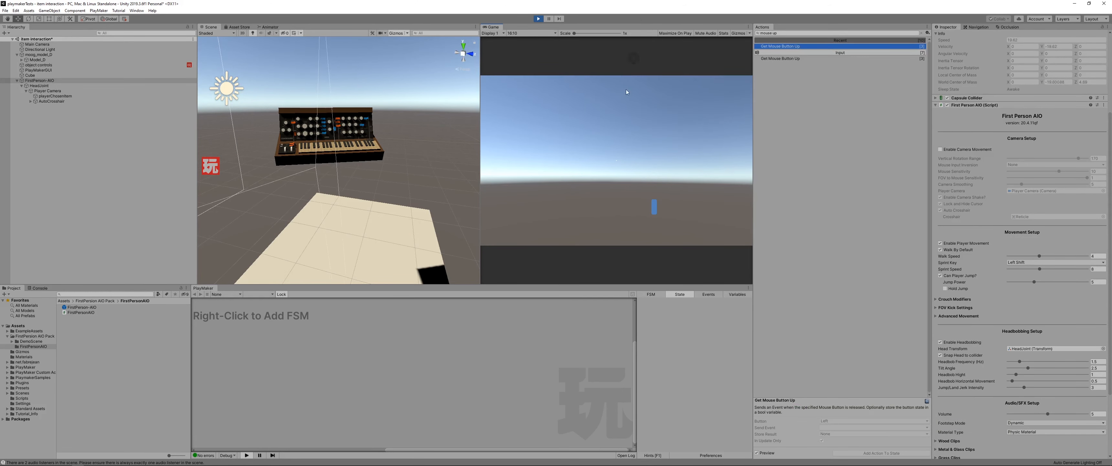
{"action": "left_click", "coordinate": [537, 20]}
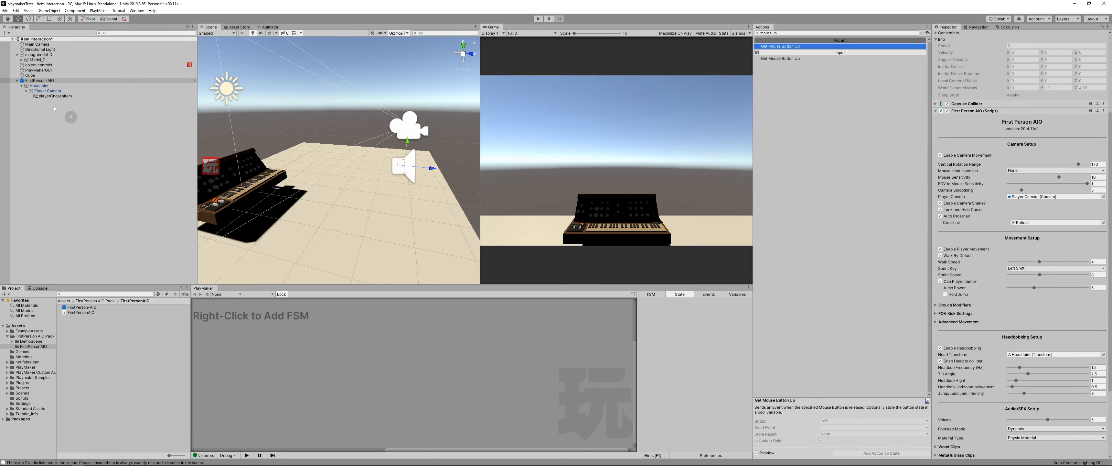
Step: Copy the enableCameraMovement Set Property action from object controls' rotate state and paste it into the item grabbed state
{"action": "left_click", "coordinate": [33, 65]}
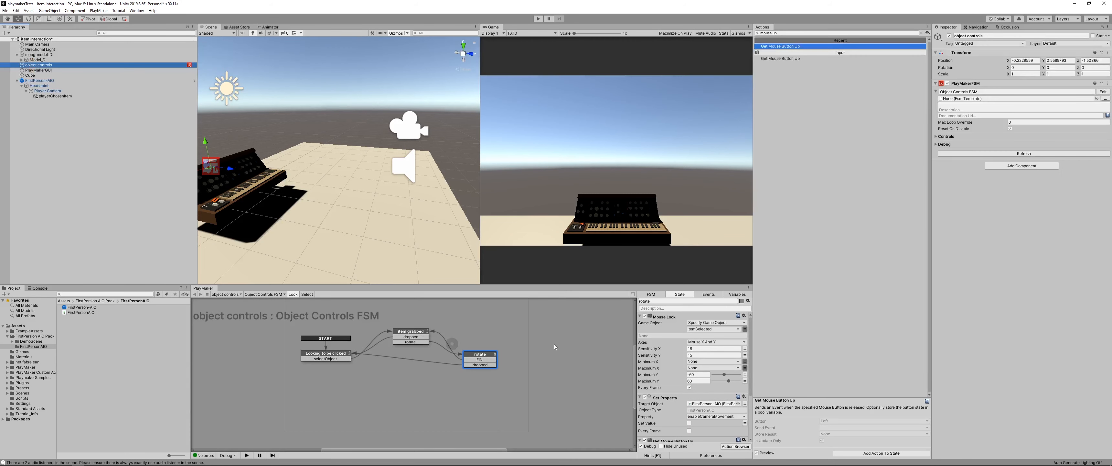
{"action": "scroll", "coordinate": [676, 401], "scroll_direction": "down", "scroll_amount": 1}
{"action": "left_click", "coordinate": [667, 378]}
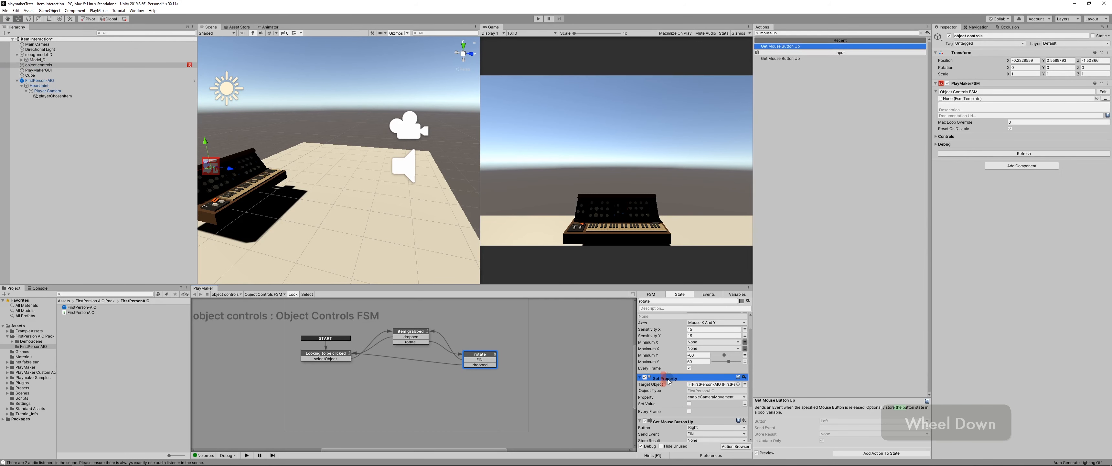
{"action": "key", "text": "ctrl+c"}
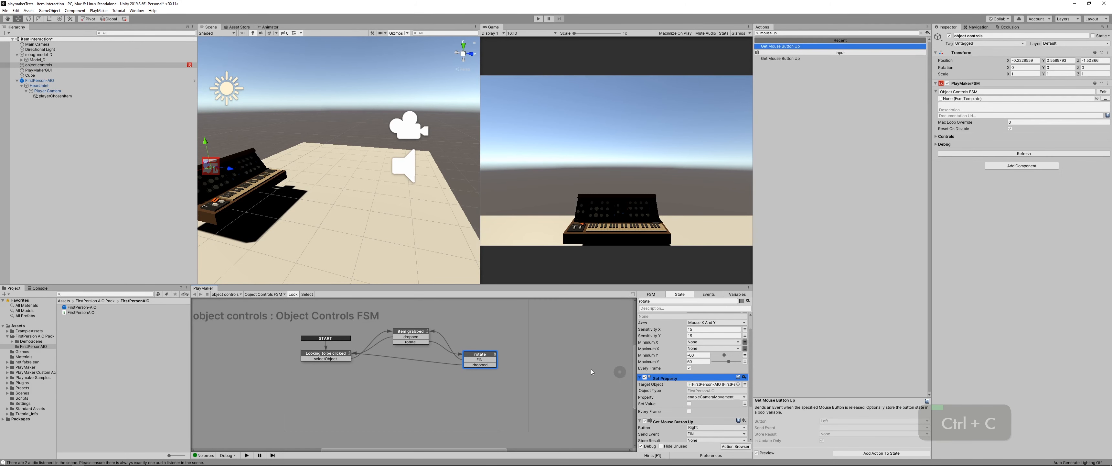
{"action": "left_click", "coordinate": [405, 333]}
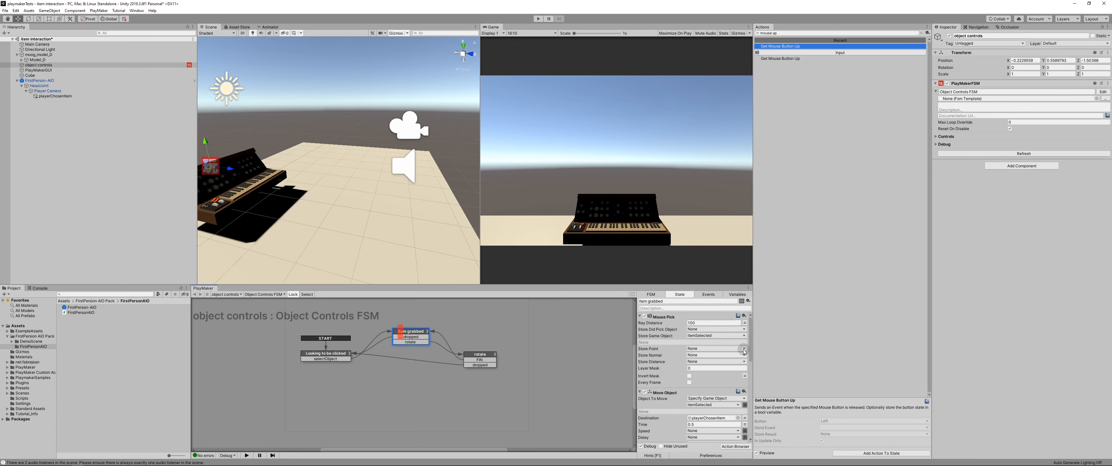
{"action": "left_click_drag", "start_coordinate": [750, 330], "coordinate": [751, 402]}
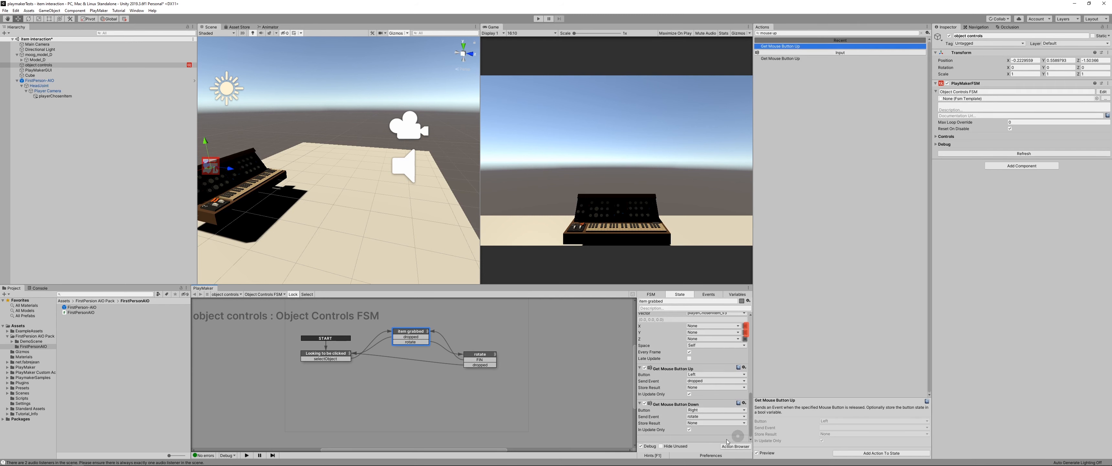
{"action": "key", "text": "ctrl+v"}
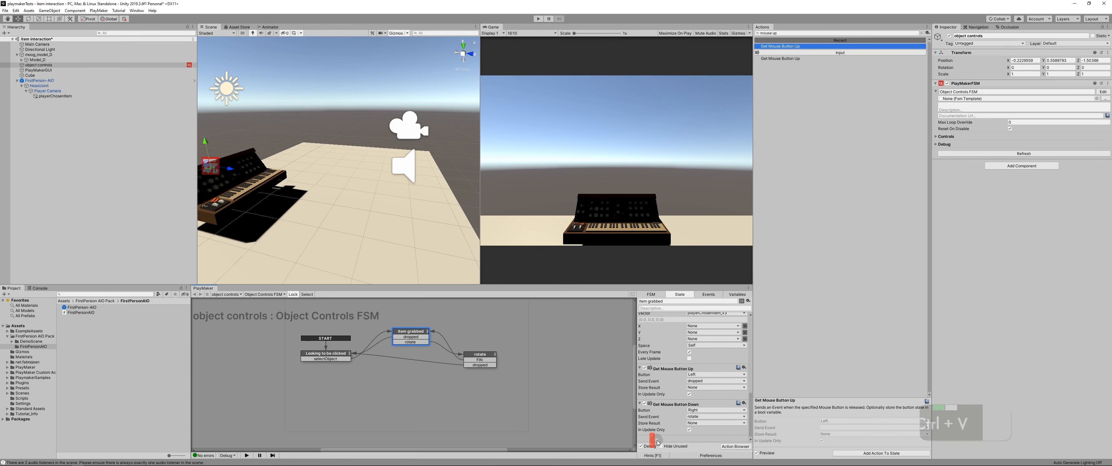
{"action": "scroll", "coordinate": [672, 416], "scroll_direction": "down", "scroll_amount": 3}
{"action": "scroll", "coordinate": [673, 417], "scroll_direction": "up", "scroll_amount": 1}
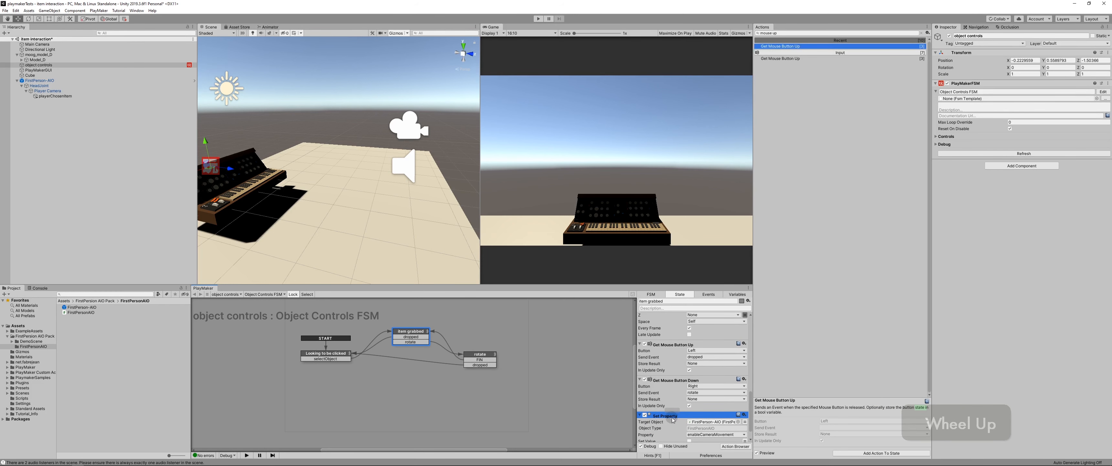
Step: Move the pasted Set Property action to the top of item grabbed's actions and turn its Set Value on
{"action": "right_click", "coordinate": [672, 417]}
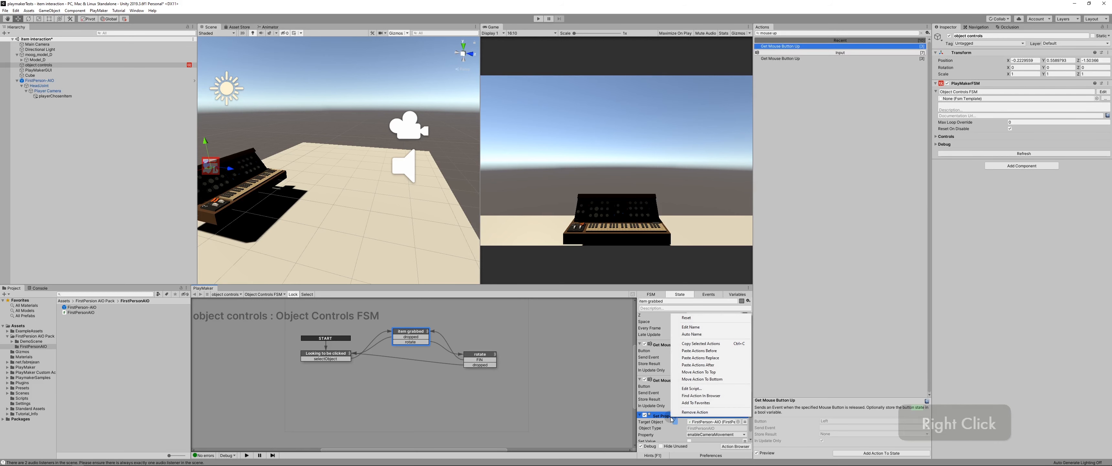
{"action": "left_click", "coordinate": [728, 365]}
{"action": "scroll", "coordinate": [675, 366], "scroll_direction": "up", "scroll_amount": 5}
{"action": "scroll", "coordinate": [675, 365], "scroll_direction": "up", "scroll_amount": 16}
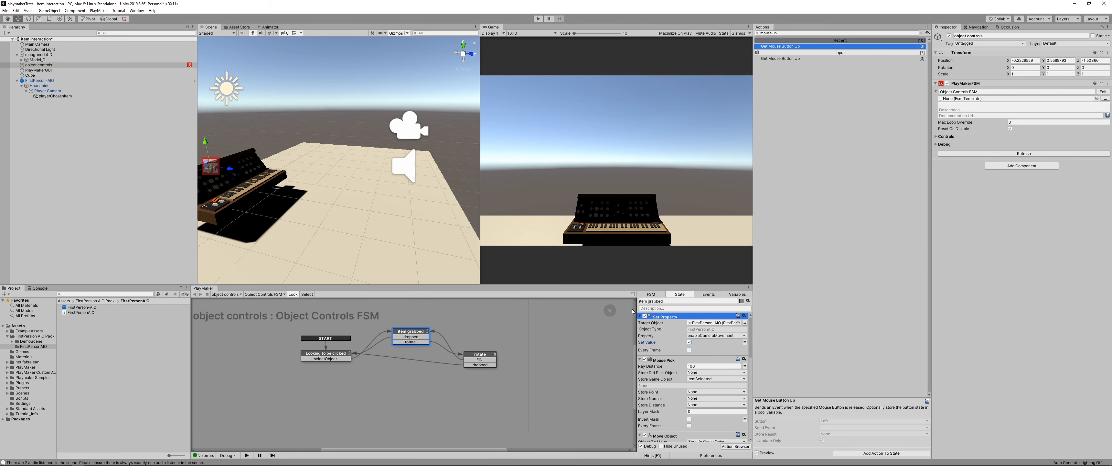
Step: Copy item grabbed's Set Property action into the Looking to be clicked state and place it above Get Mouse Button Down
{"action": "key", "text": "ctrl+c"}
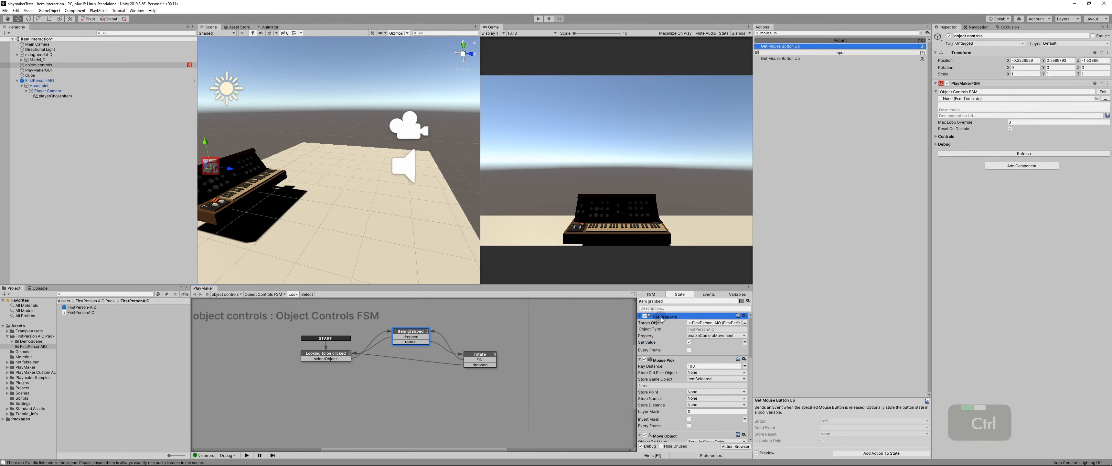
{"action": "left_click", "coordinate": [331, 353]}
{"action": "key", "text": "ctrl+v"}
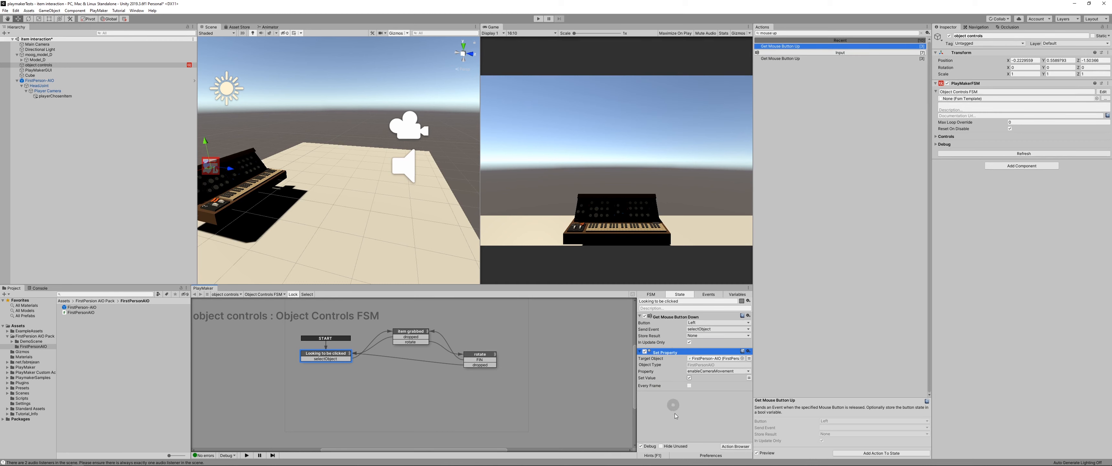
{"action": "left_click_drag", "start_coordinate": [668, 355], "coordinate": [667, 315]}
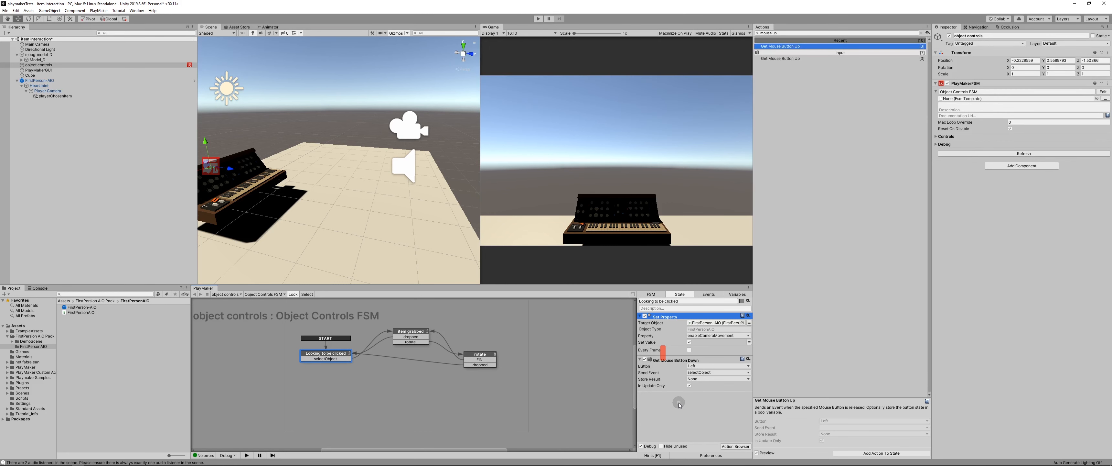
Step: Save the scene and play-test walking, grabbing, rotating and dropping the keyboard, ending with play mode stopped
{"action": "key", "text": "ctrl+s"}
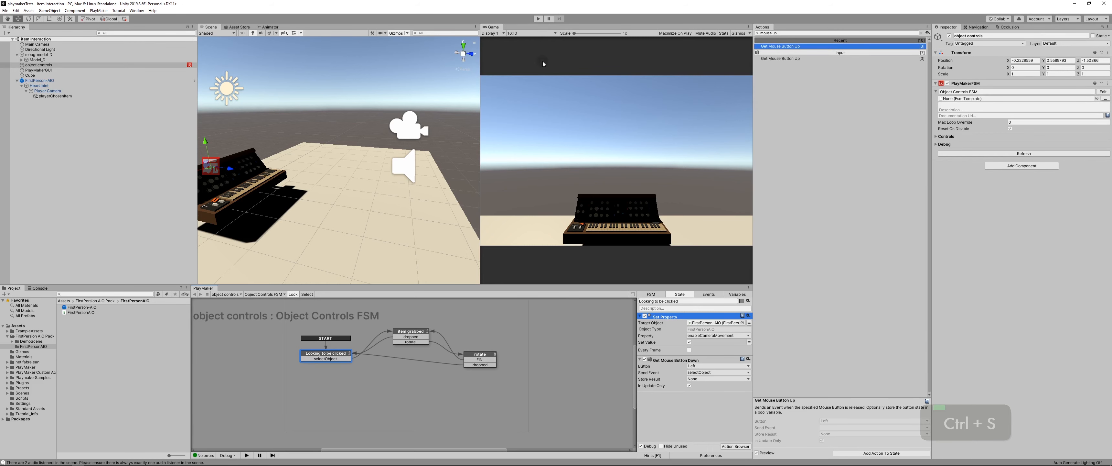
{"action": "left_click", "coordinate": [539, 19]}
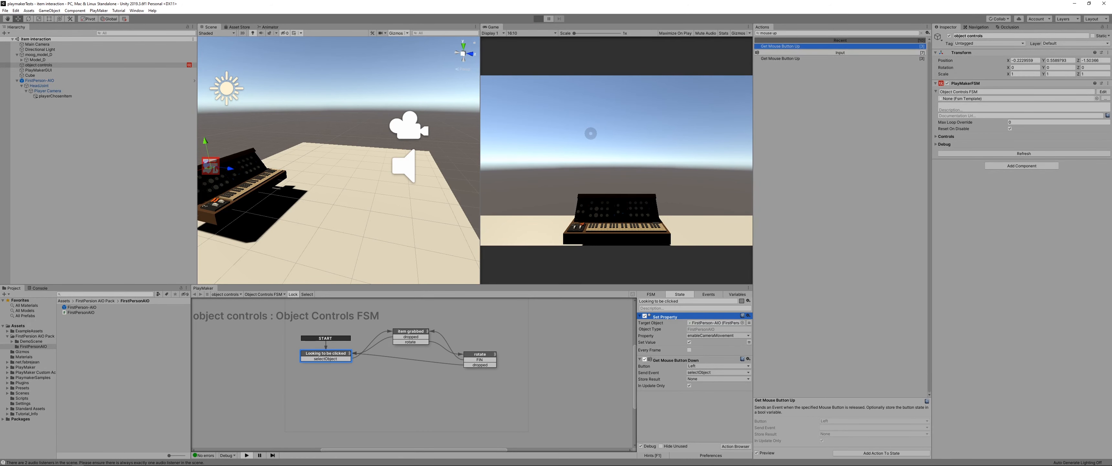
{"action": "left_click", "coordinate": [593, 141]}
{"action": "key", "text": "Right"}
{"action": "key", "text": "Up"}
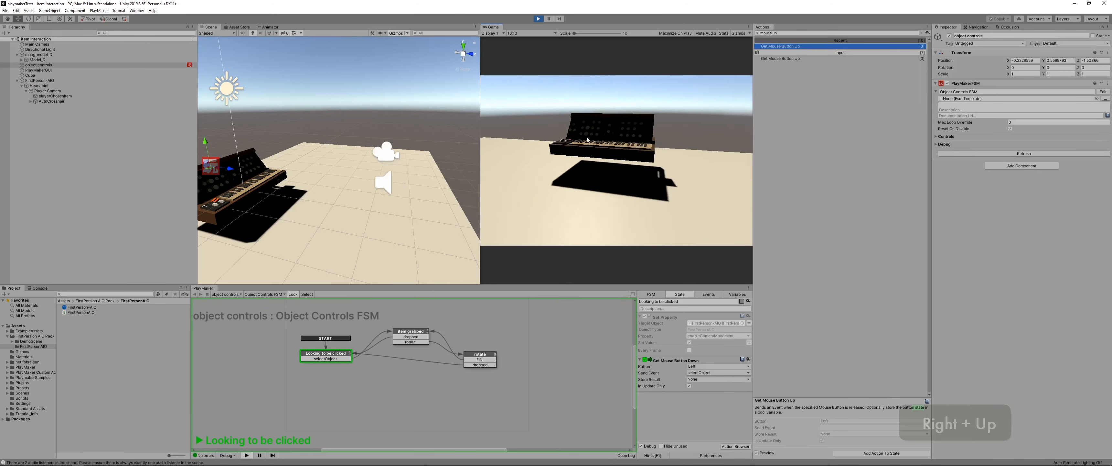
{"action": "left_click_drag", "start_coordinate": [581, 128], "coordinate": [593, 126]}
{"action": "mouse_move", "coordinate": [594, 125]}
{"action": "right_mouse_down"}
{"action": "mouse_move", "coordinate": [592, 135]}
{"action": "mouse_move", "coordinate": [603, 113]}
{"action": "mouse_move", "coordinate": [600, 126]}
{"action": "right_mouse_up"}
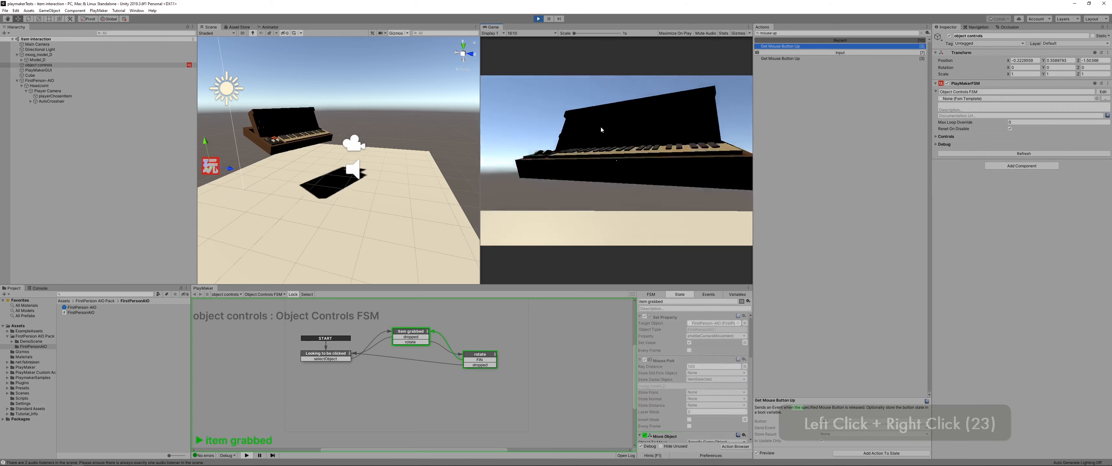
{"action": "mouse_move", "coordinate": [601, 126]}
{"action": "left_mouse_down"}
{"action": "mouse_move", "coordinate": [580, 128]}
{"action": "mouse_move", "coordinate": [585, 119]}
{"action": "mouse_move", "coordinate": [588, 155]}
{"action": "mouse_move", "coordinate": [620, 127]}
{"action": "left_mouse_up"}
{"action": "key", "text": "Left"}
{"action": "right_click_drag", "start_coordinate": [620, 127], "coordinate": [602, 125]}
{"action": "key", "text": "Left"}
{"action": "key", "text": "Left"}
{"action": "key", "text": "Left"}
{"action": "key", "text": "Left"}
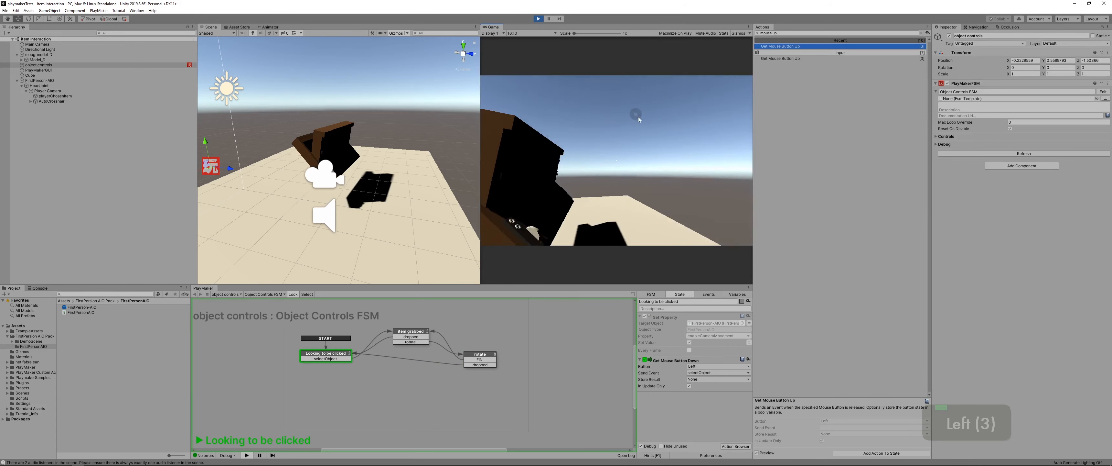
{"action": "key", "text": "Right"}
{"action": "key", "text": "Left"}
{"action": "key", "text": "Escape"}
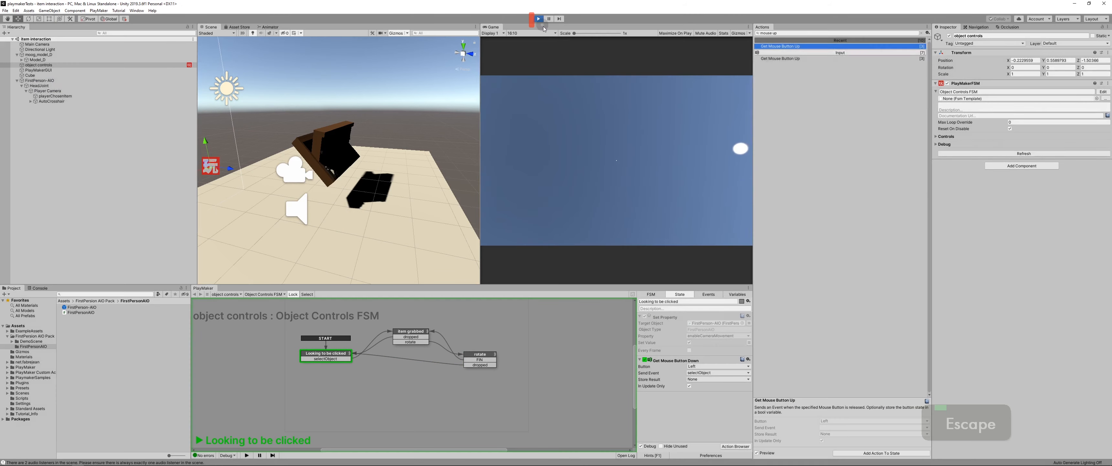
{"action": "left_click", "coordinate": [539, 20]}
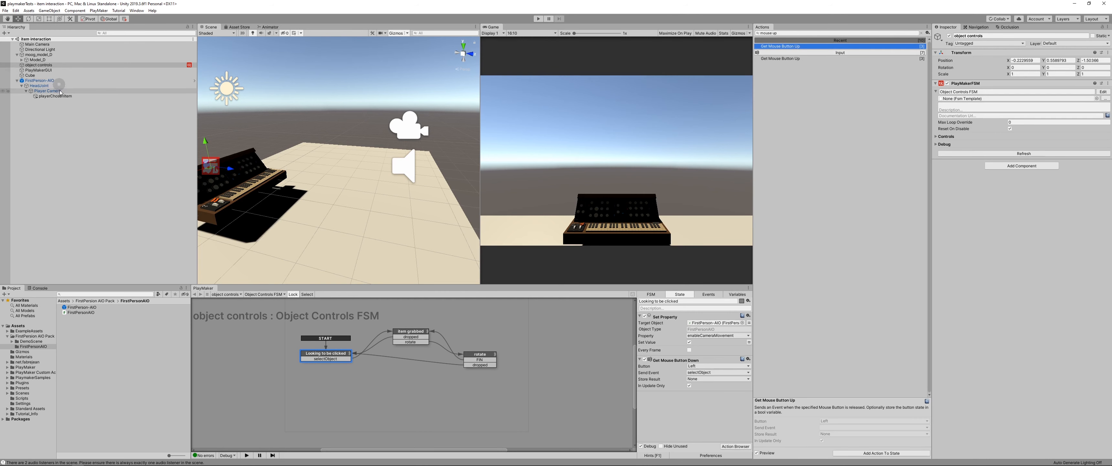
Step: Add a Rigidbody component to moog_model_D
{"action": "left_click", "coordinate": [41, 55]}
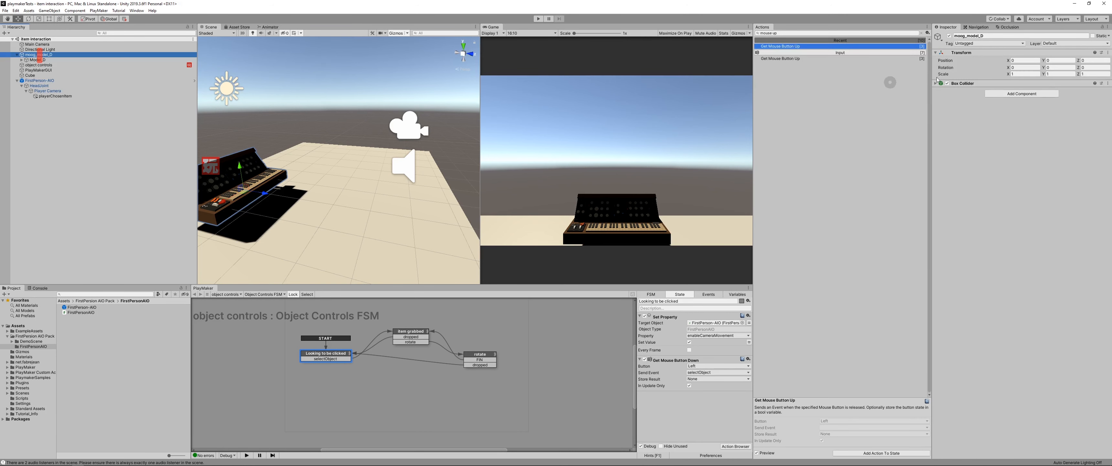
{"action": "left_click", "coordinate": [1024, 93]}
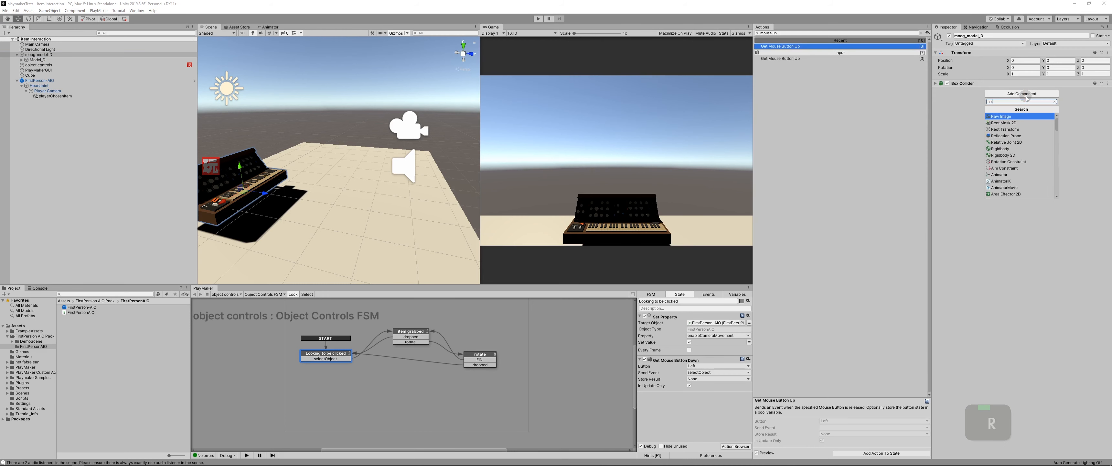
{"action": "key", "text": "Return"}
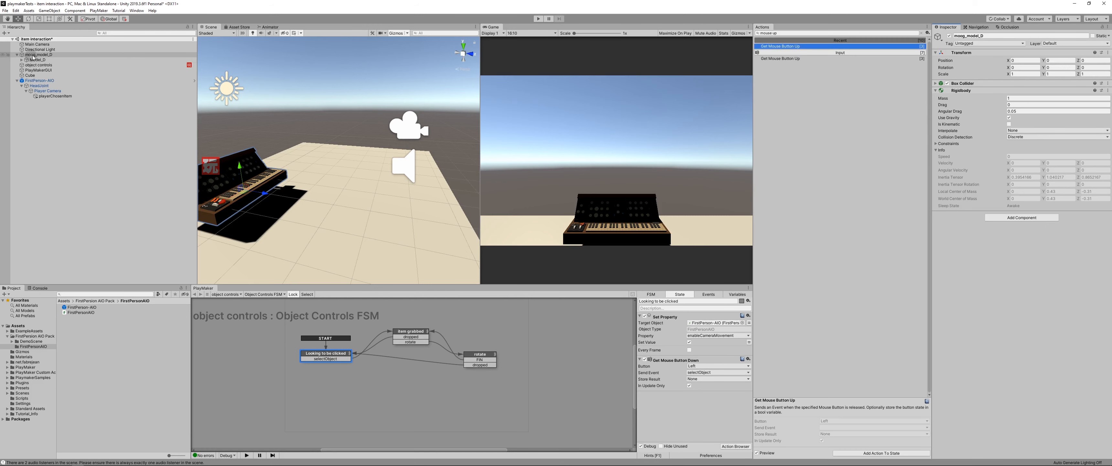
Step: Set moog_model_D's scale to 0.6 on the X, Y and Z axes
{"action": "left_click", "coordinate": [21, 55]}
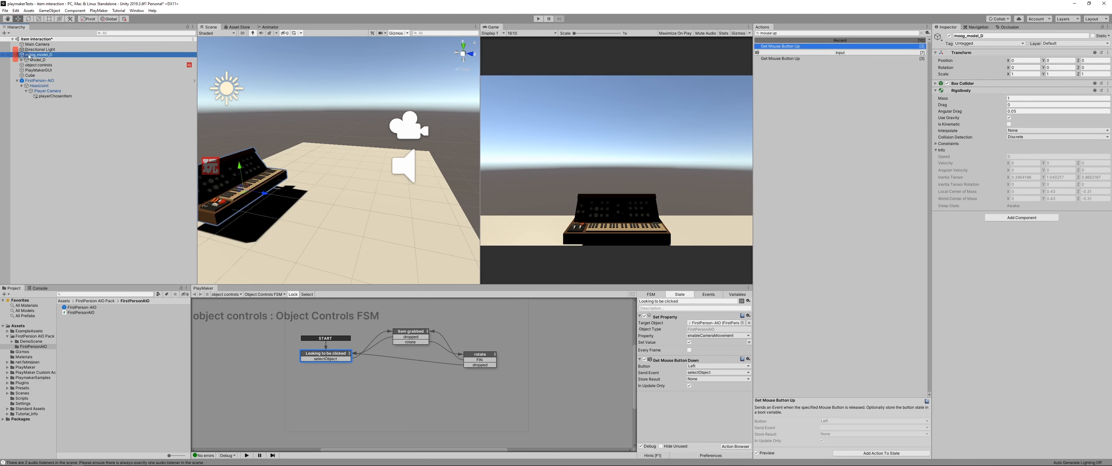
{"action": "left_click", "coordinate": [1030, 74]}
{"action": "type", "text": ".6"}
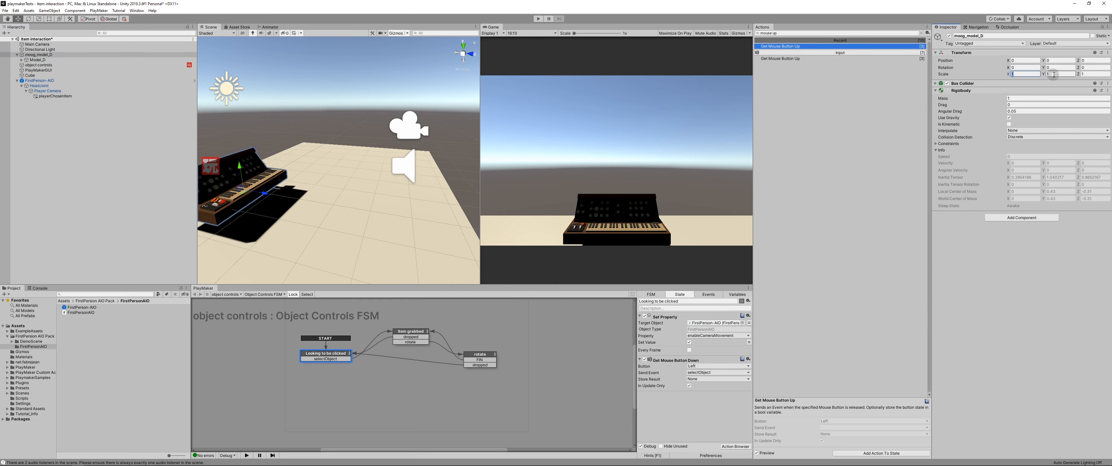
{"action": "left_click", "coordinate": [1071, 74]}
{"action": "type", "text": ".6"}
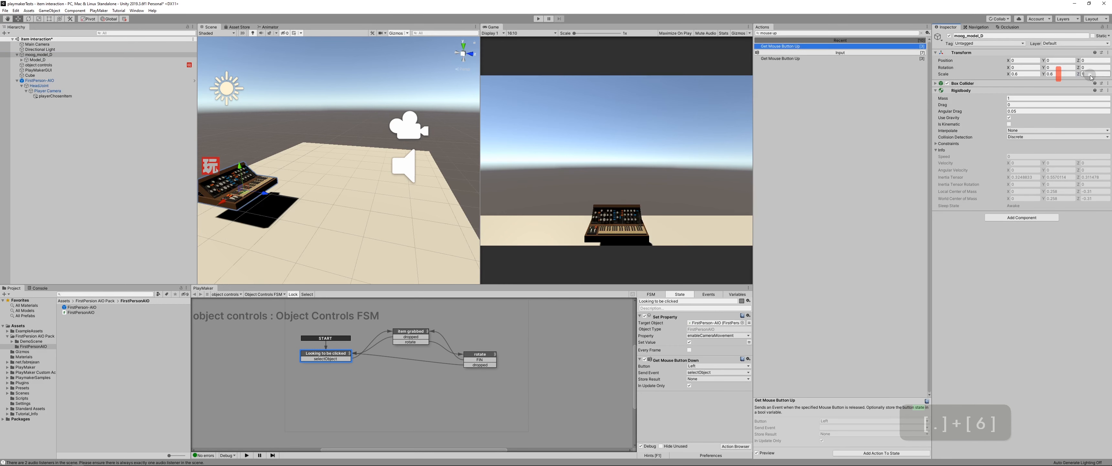
{"action": "type", "text": ".6"}
{"action": "key", "text": "Return"}
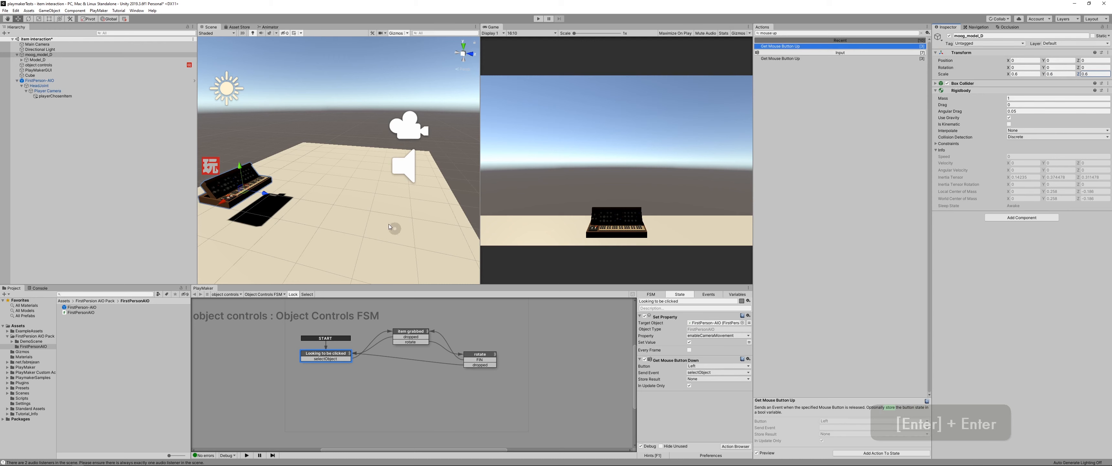
Step: Add a Set Property action for moog_model_D's Rigidbody at the top of object controls' item grabbed state
{"action": "middle_click_drag", "start_coordinate": [379, 216], "coordinate": [411, 189]}
{"action": "left_click", "coordinate": [52, 65]}
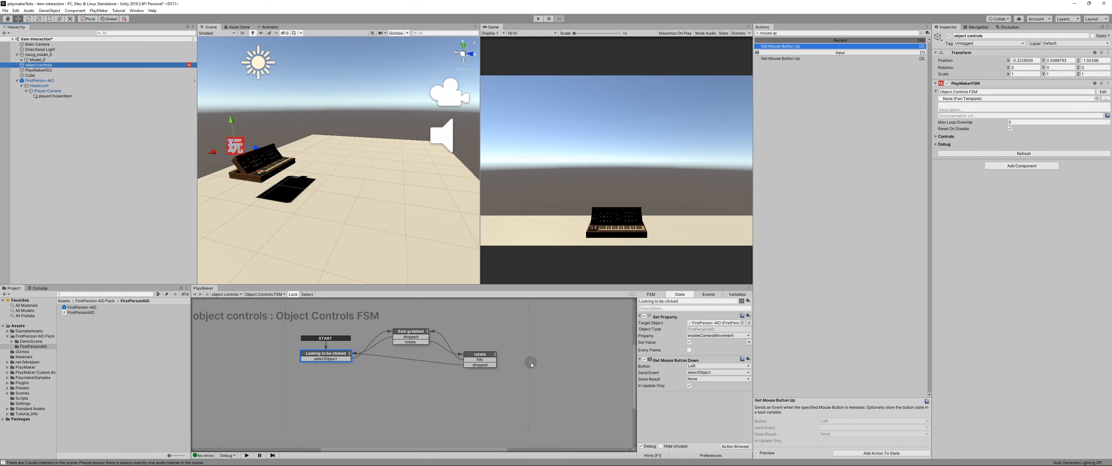
{"action": "left_click", "coordinate": [412, 332]}
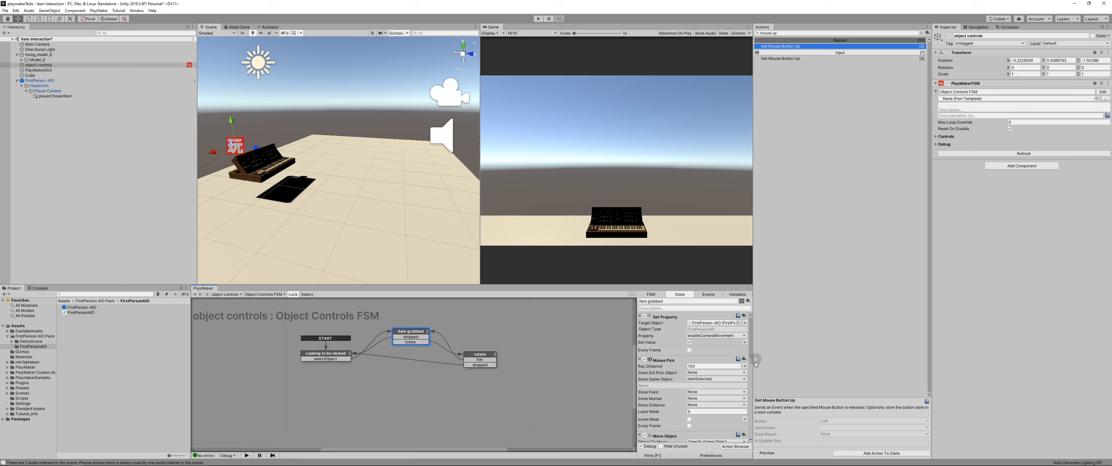
{"action": "mouse_move", "coordinate": [751, 350]}
{"action": "left_mouse_down"}
{"action": "mouse_move", "coordinate": [752, 370]}
{"action": "mouse_move", "coordinate": [754, 343]}
{"action": "left_mouse_up"}
{"action": "left_click", "coordinate": [45, 55]}
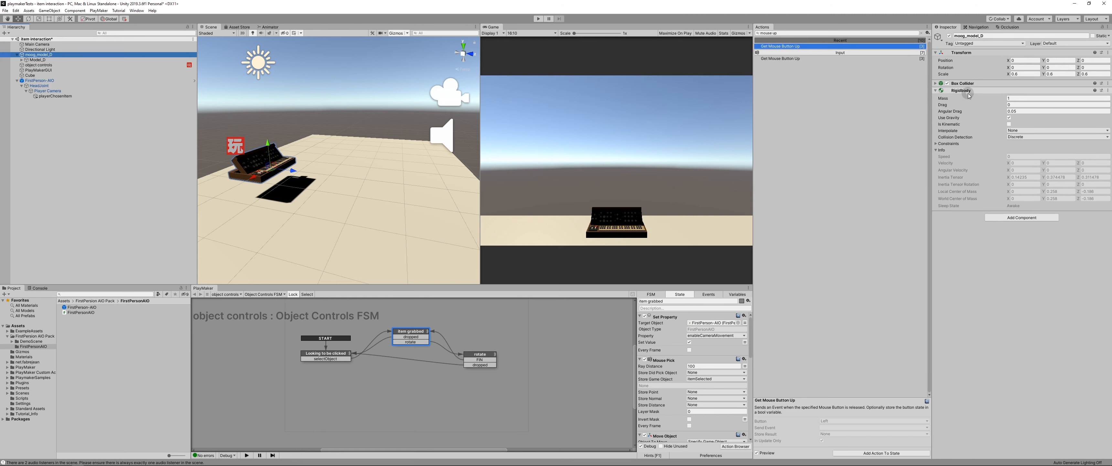
{"action": "left_click_drag", "start_coordinate": [967, 94], "coordinate": [719, 356]}
{"action": "left_click_drag", "start_coordinate": [664, 320], "coordinate": [665, 322]}
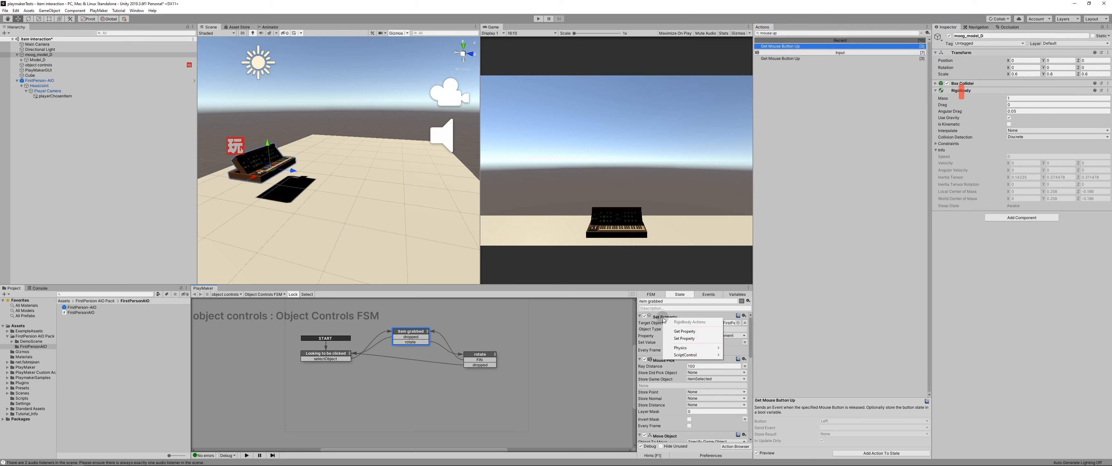
{"action": "left_click", "coordinate": [678, 340]}
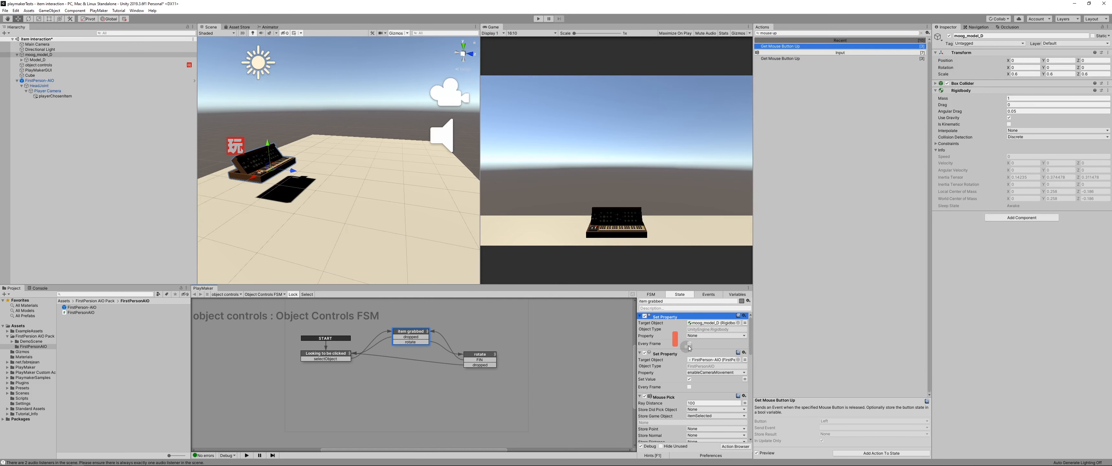
Step: Set the Rigidbody Set Property action in the item grabbed state to useGravity, leaving its value unchecked
{"action": "left_click", "coordinate": [699, 338]}
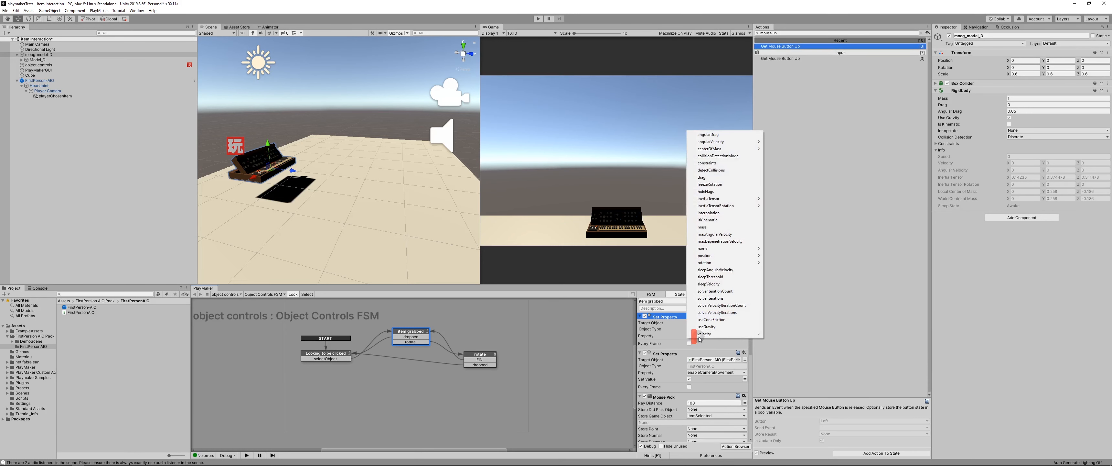
{"action": "mouse_move", "coordinate": [700, 339]}
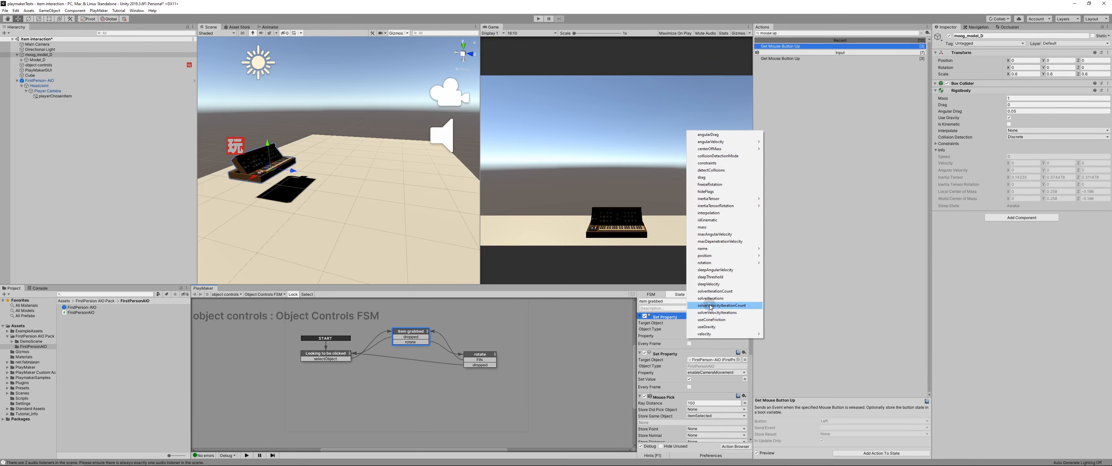
{"action": "left_click", "coordinate": [706, 326]}
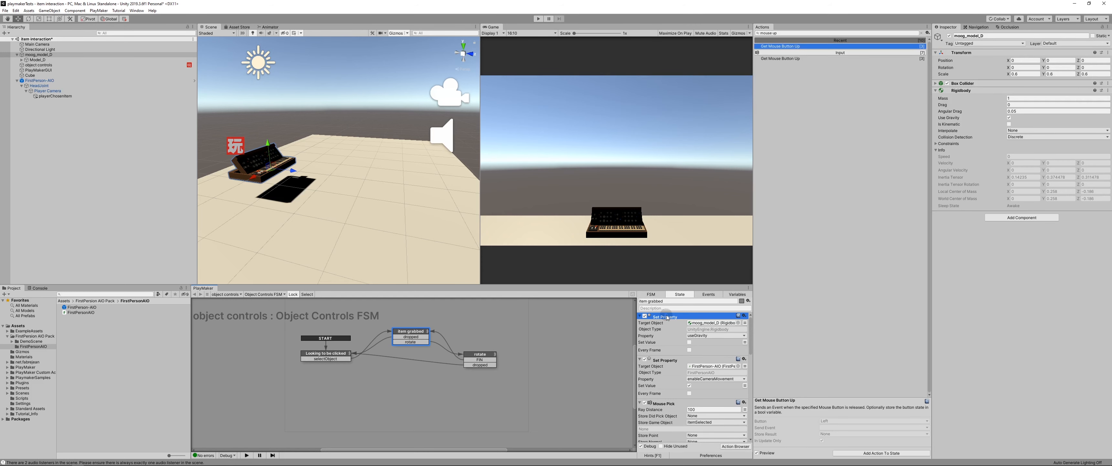
Step: Copy the useGravity Set Property action to the top of the Looking to be clicked state with its value enabled
{"action": "key", "text": "ctrl+c"}
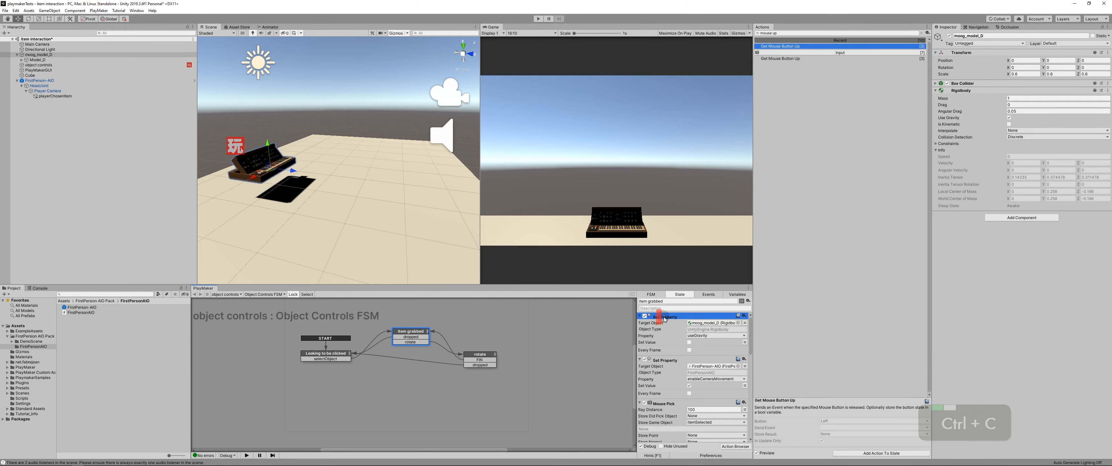
{"action": "left_click", "coordinate": [323, 356]}
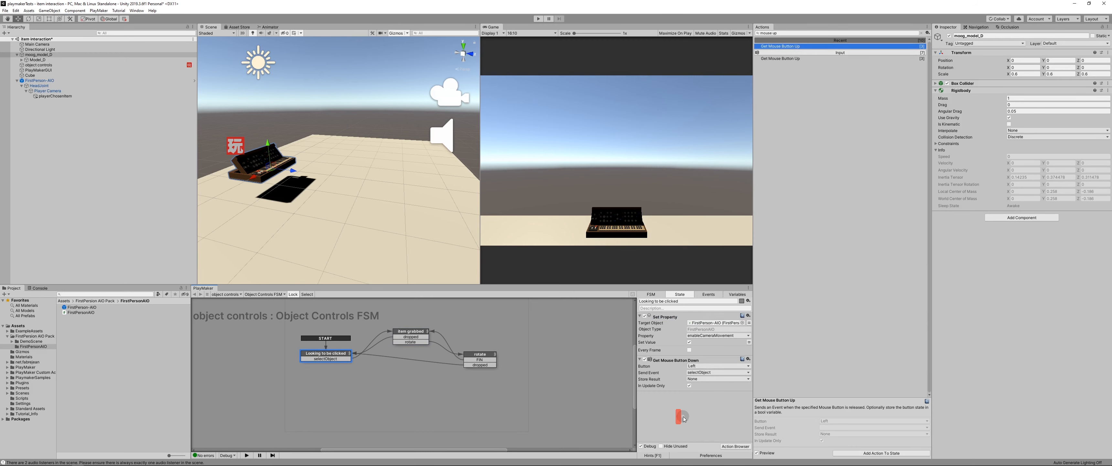
{"action": "key", "text": "ctrl+v"}
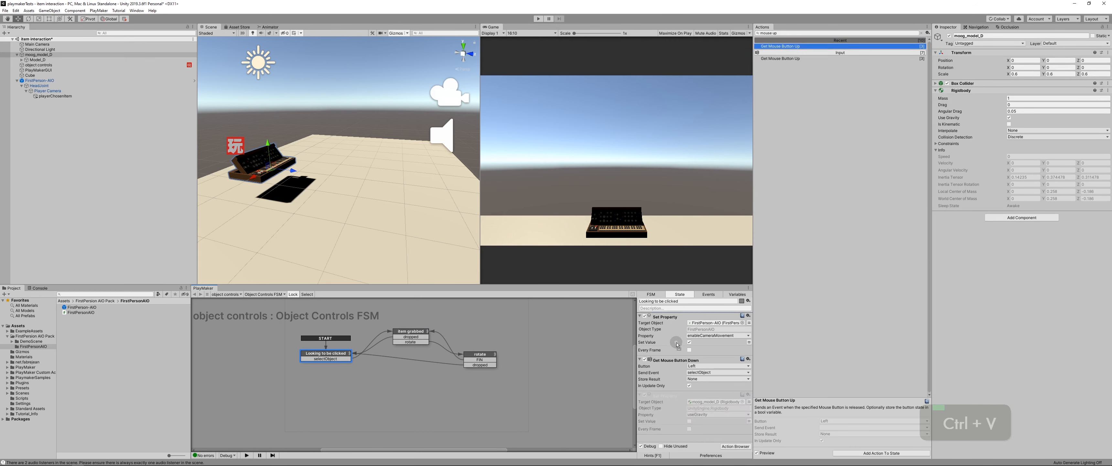
{"action": "left_click_drag", "start_coordinate": [677, 345], "coordinate": [678, 344]}
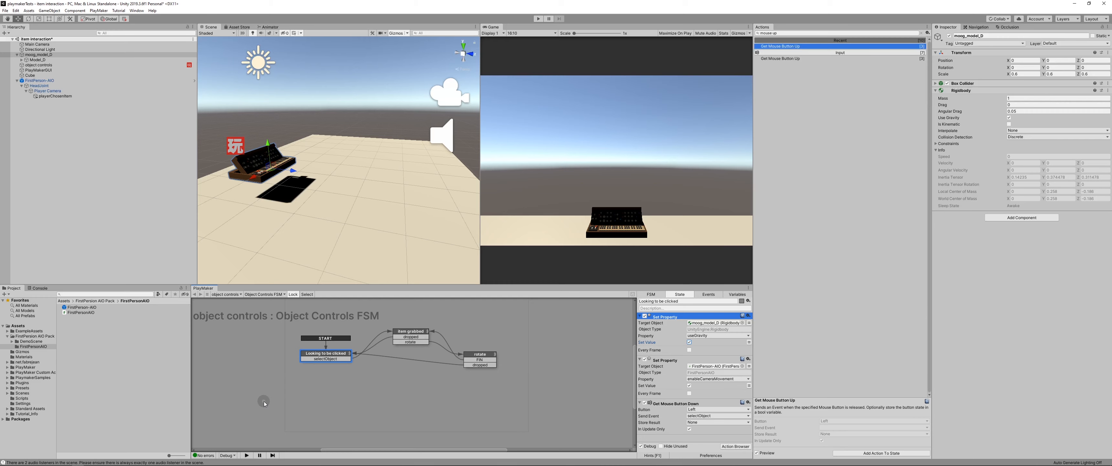
Step: Save the scene and play-test walking up to the keyboard, grabbing it, carrying it around and dropping it
{"action": "key", "text": "ctrl+s"}
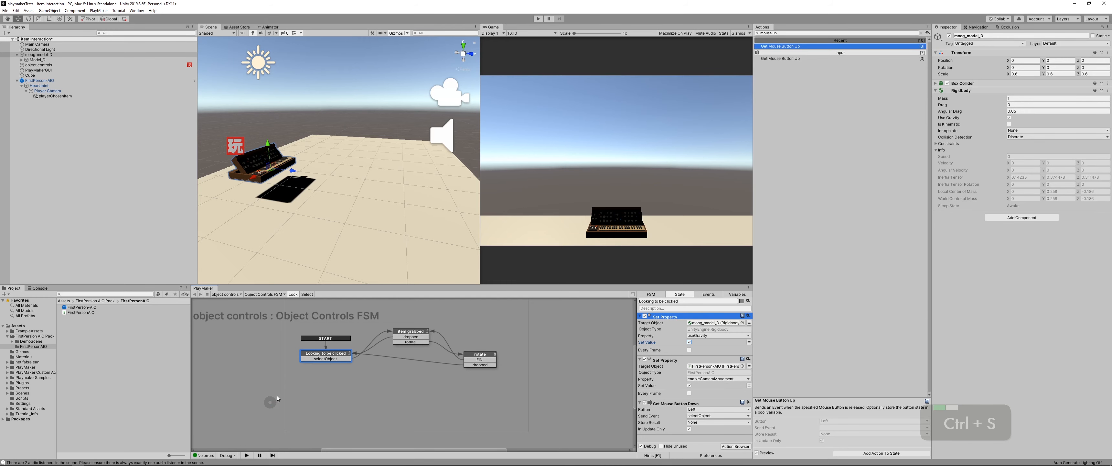
{"action": "left_click", "coordinate": [537, 19]}
{"action": "key", "text": "Up"}
{"action": "key", "text": "Up"}
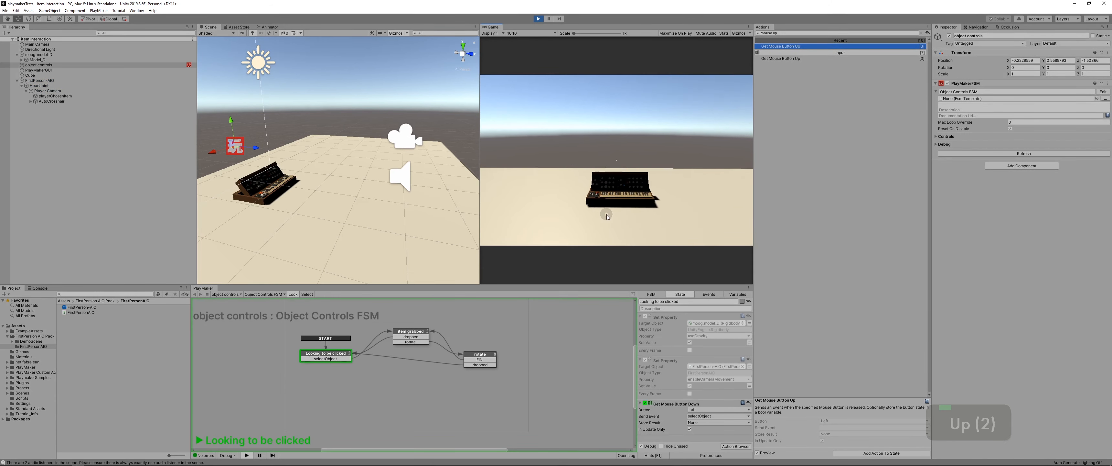
{"action": "left_click", "coordinate": [607, 214]}
{"action": "key", "text": "Up"}
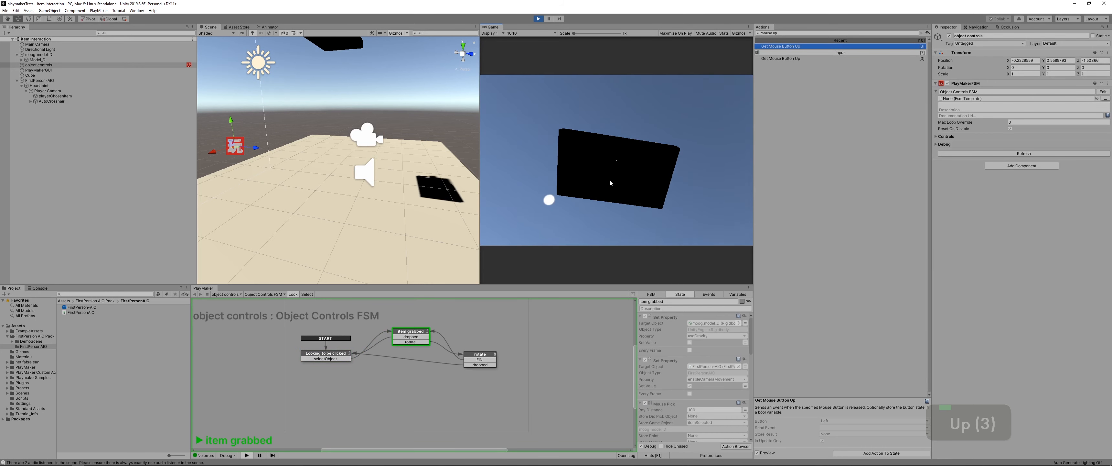
{"action": "left_click_drag", "start_coordinate": [610, 183], "coordinate": [620, 158]}
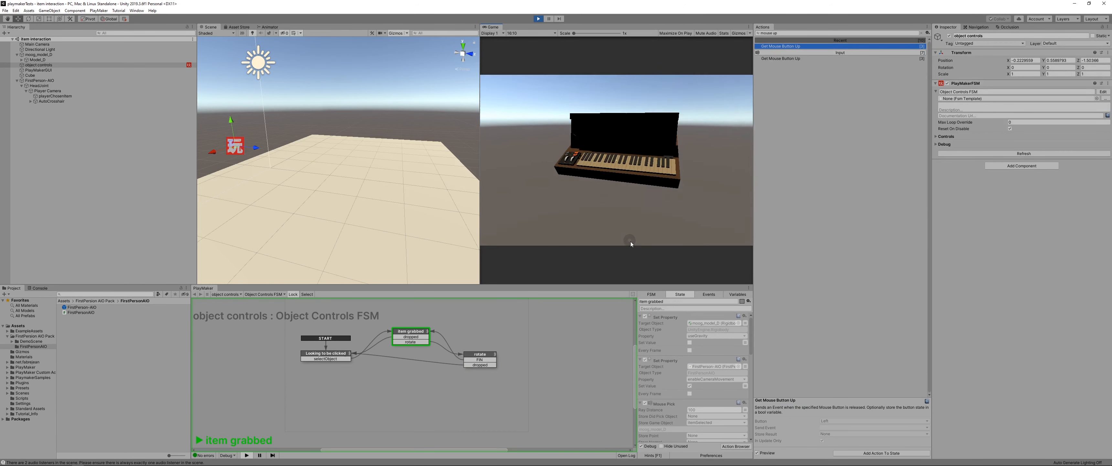
{"action": "key", "text": "s"}
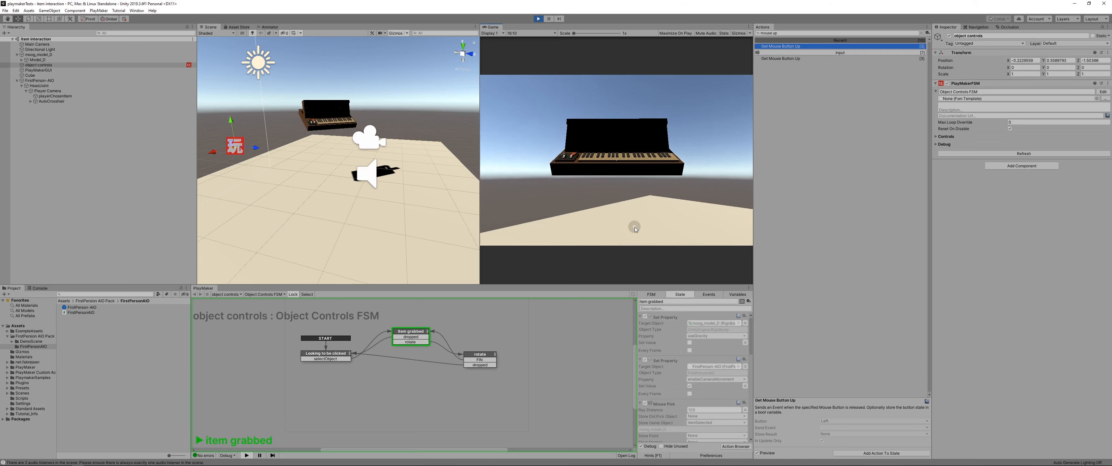
{"action": "left_click", "coordinate": [634, 226]}
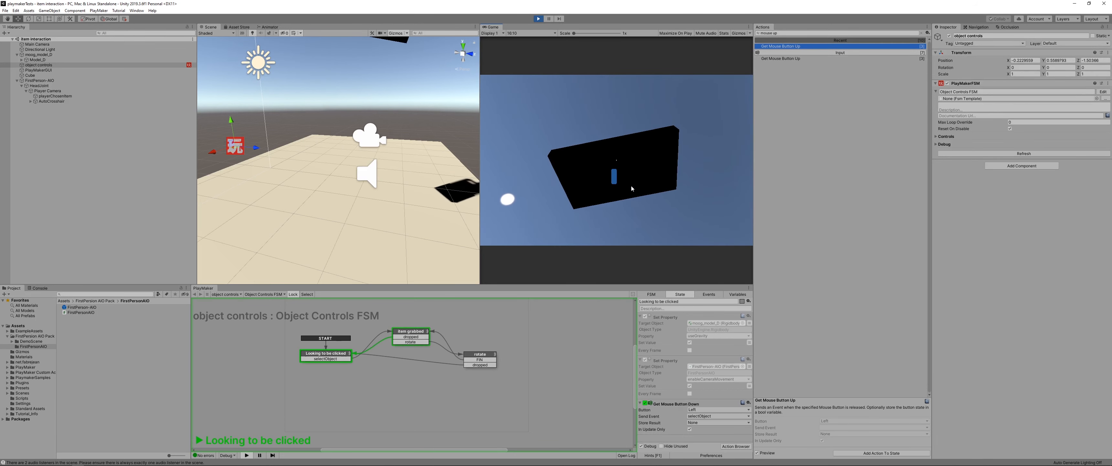
Step: Walk around the dropped keyboard, test grabbing and rotating it again, and stop play mode
{"action": "key", "text": "Down"}
{"action": "key", "text": "Down"}
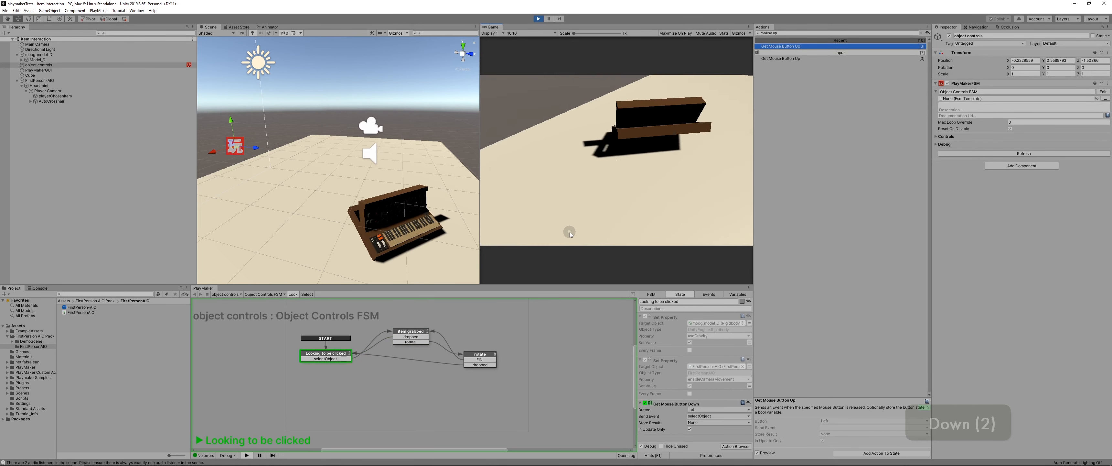
{"action": "key", "text": "Right"}
{"action": "key", "text": "Up"}
{"action": "key", "text": "Right"}
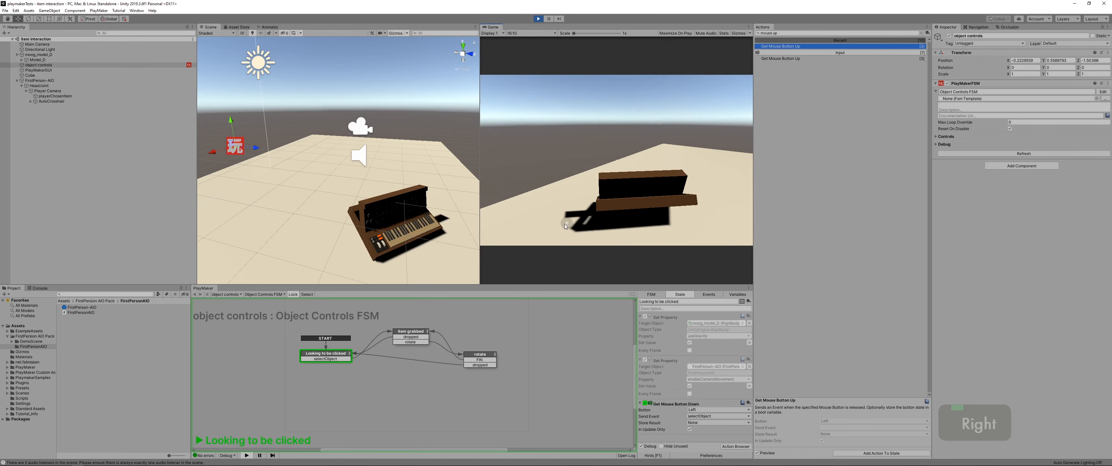
{"action": "key", "text": "Right"}
{"action": "key", "text": "Right"}
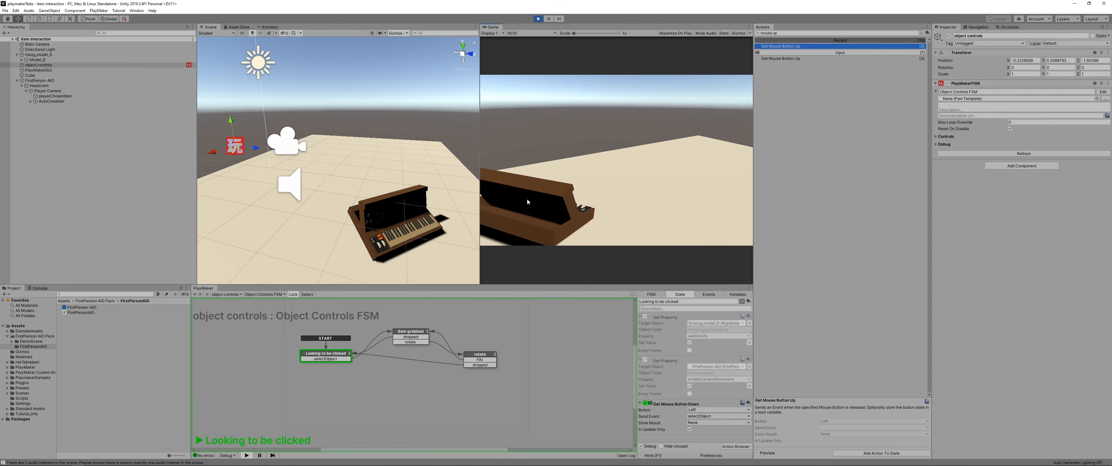
{"action": "mouse_move", "coordinate": [527, 198]}
{"action": "left_mouse_down"}
{"action": "mouse_move", "coordinate": [576, 165]}
{"action": "mouse_move", "coordinate": [592, 170]}
{"action": "mouse_move", "coordinate": [590, 192]}
{"action": "mouse_move", "coordinate": [557, 207]}
{"action": "mouse_move", "coordinate": [513, 206]}
{"action": "mouse_move", "coordinate": [511, 190]}
{"action": "left_mouse_up"}
{"action": "right_click", "coordinate": [593, 169]}
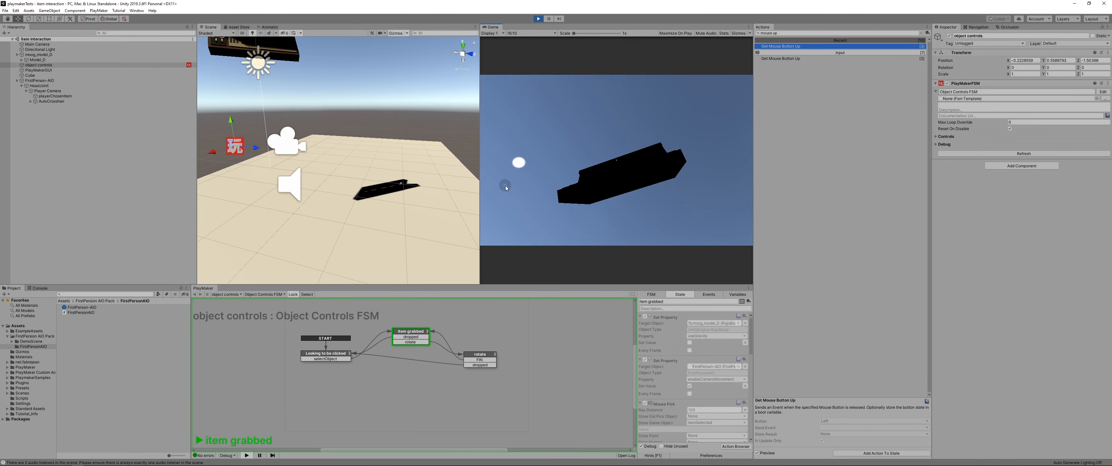
{"action": "key", "text": "Escape"}
{"action": "left_click", "coordinate": [538, 18]}
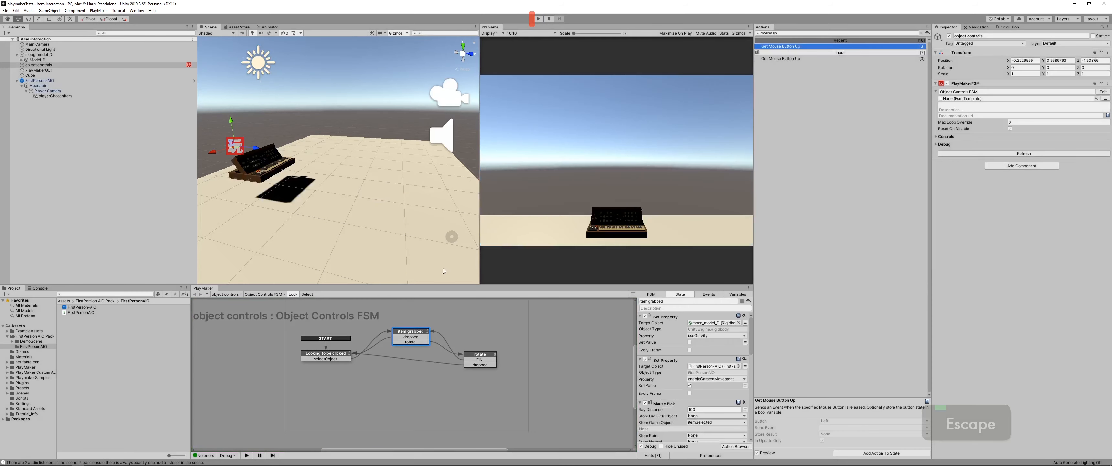
Step: Add a Set Mouse Cursor action at the top of the Looking to be clicked state, with the cursor hidden and locked
{"action": "left_click", "coordinate": [317, 358]}
{"action": "left_click", "coordinate": [784, 32]}
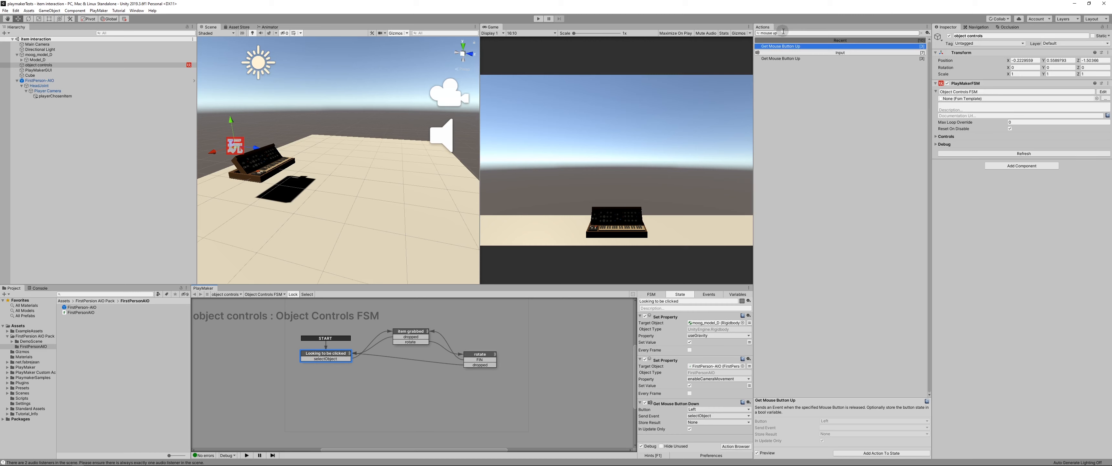
{"action": "left_click_drag", "start_coordinate": [784, 32], "coordinate": [768, 31]}
{"action": "type", "text": "curosr"}
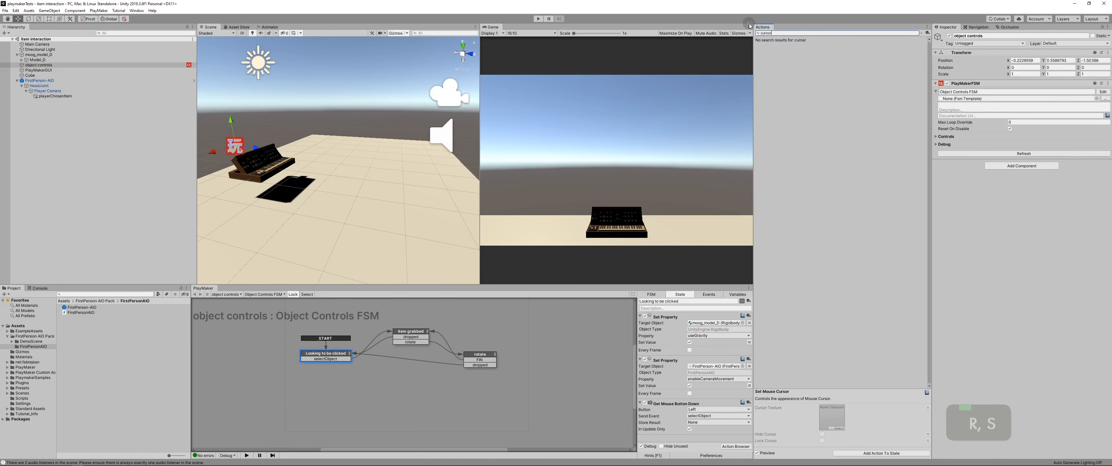
{"action": "key", "text": "ctrl+BackSpace"}
{"action": "type", "text": "cursor"}
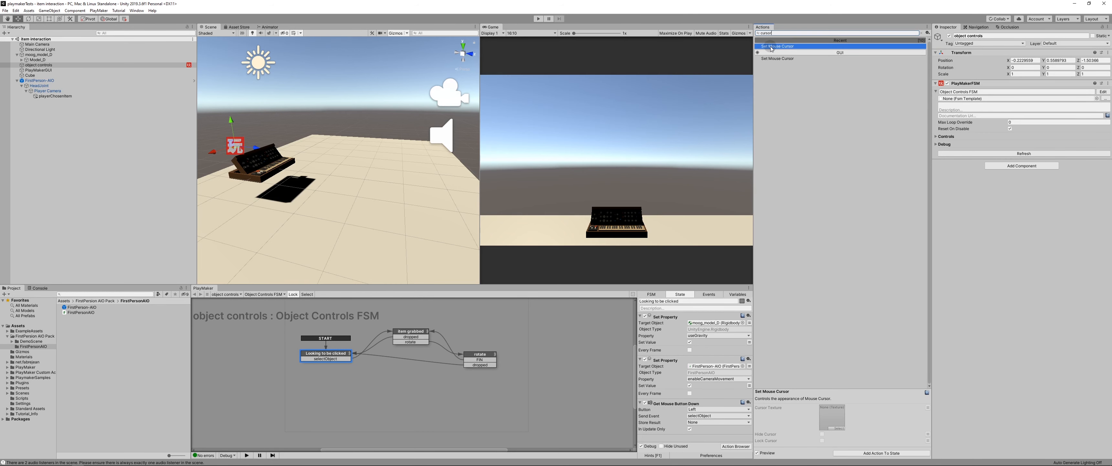
{"action": "left_click_drag", "start_coordinate": [768, 46], "coordinate": [733, 175]}
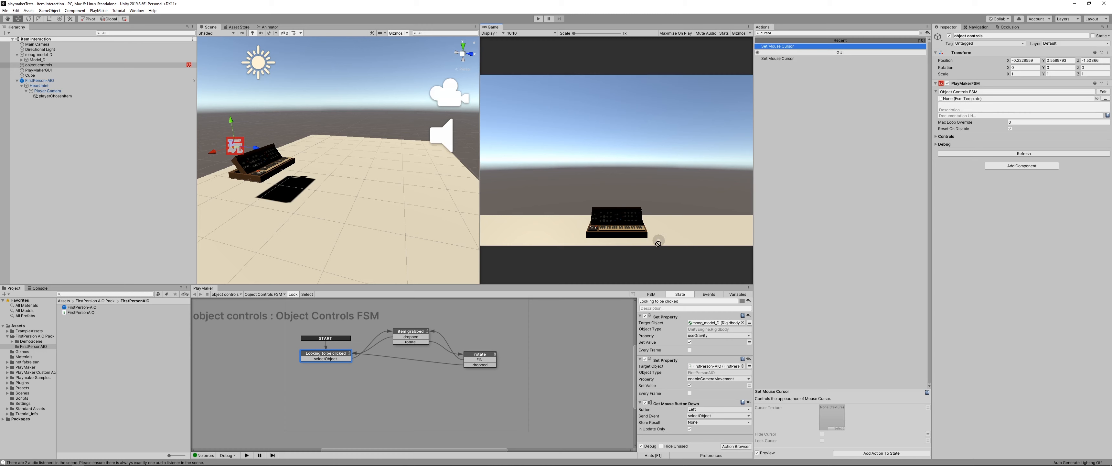
{"action": "left_click_drag", "start_coordinate": [657, 244], "coordinate": [668, 318]}
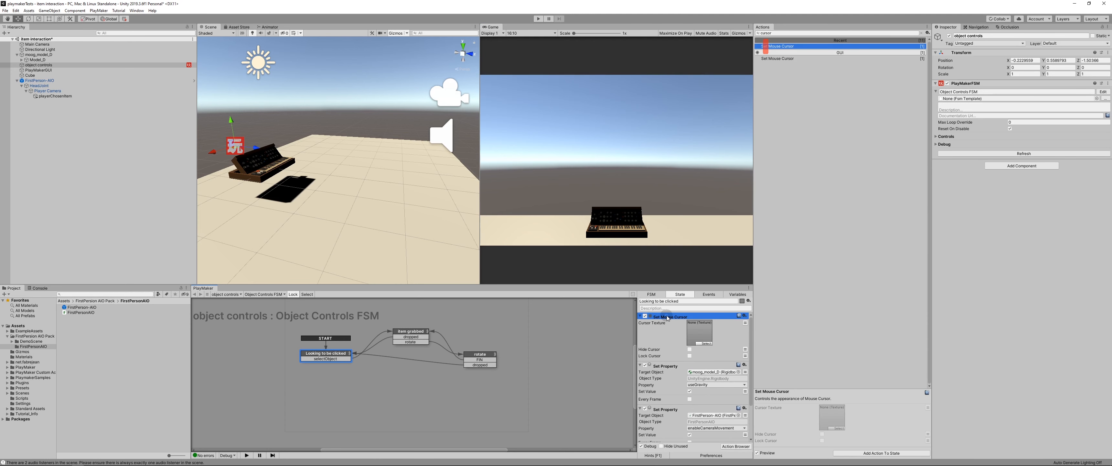
{"action": "left_click", "coordinate": [690, 348]}
Step: Play-test grabbing, rotating and dropping the keyboard with the new cursor settings, ending with play mode stopped
{"action": "left_click", "coordinate": [538, 22]}
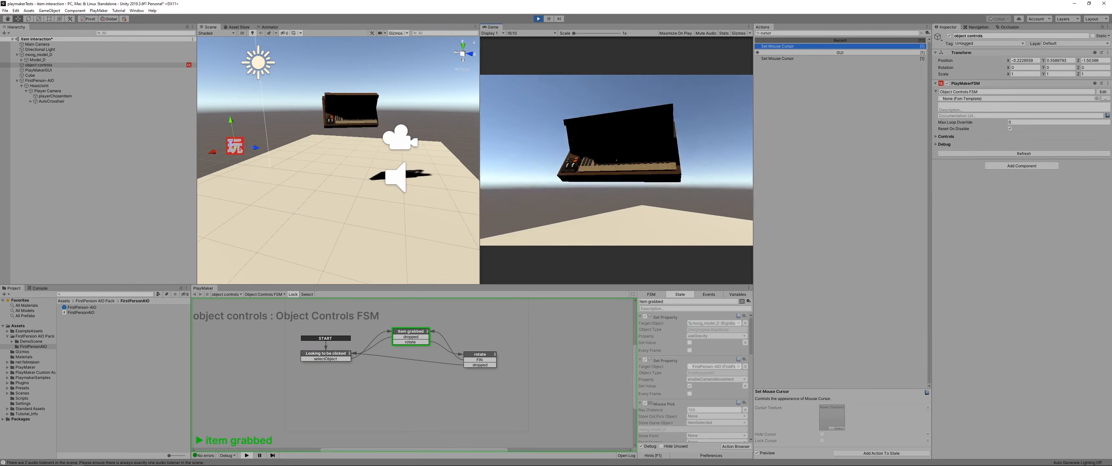
{"action": "right_click", "coordinate": [616, 160]}
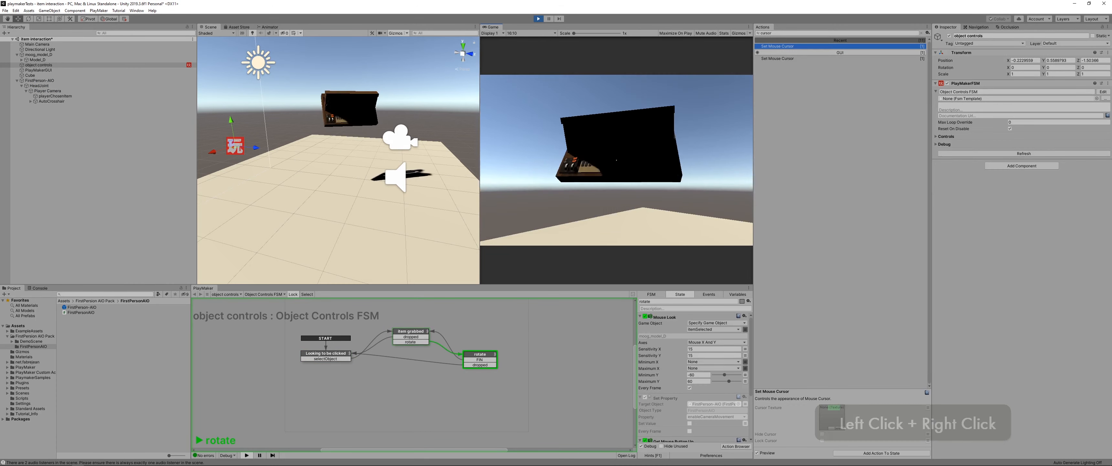
{"action": "right_click_drag", "start_coordinate": [616, 159], "coordinate": [617, 160]}
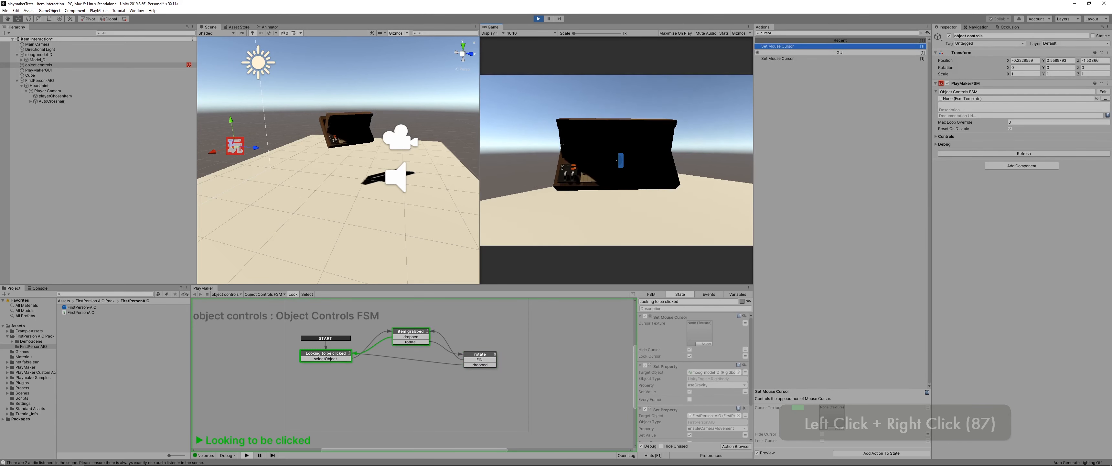
{"action": "key", "text": "Right"}
{"action": "key", "text": "Right"}
{"action": "key", "text": "Right"}
{"action": "left_click_drag", "start_coordinate": [616, 160], "coordinate": [616, 160]}
{"action": "key", "text": "Escape"}
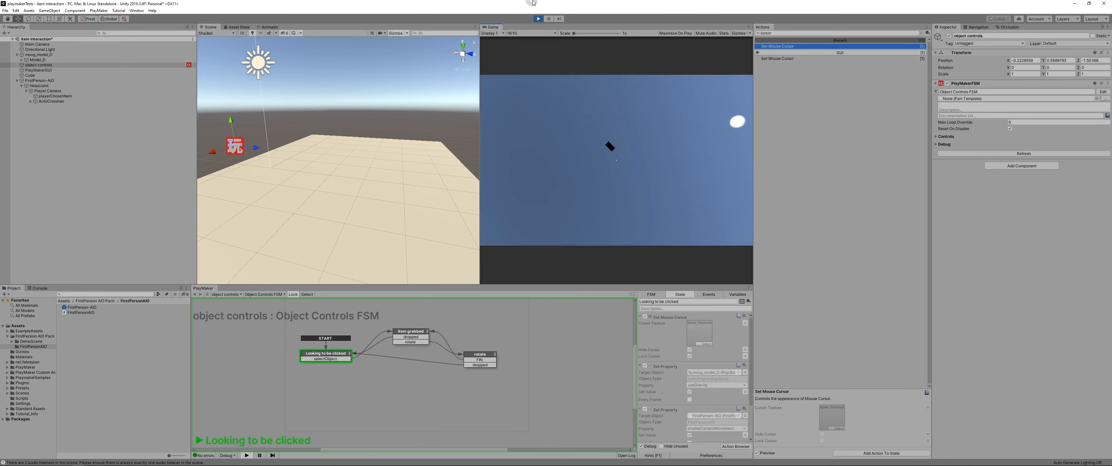
{"action": "left_click", "coordinate": [538, 19]}
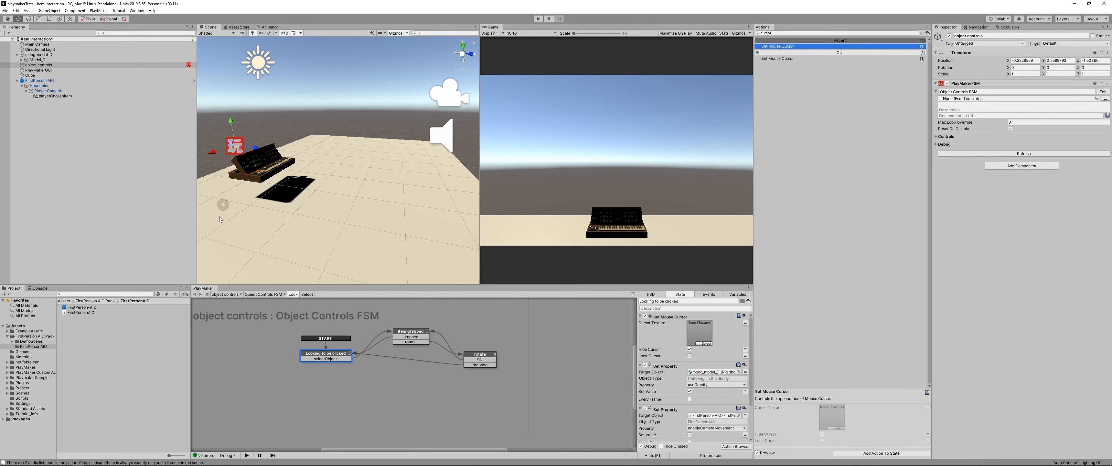
Step: Create a new layer named grabbable in User Layer 9
{"action": "left_click", "coordinate": [46, 55]}
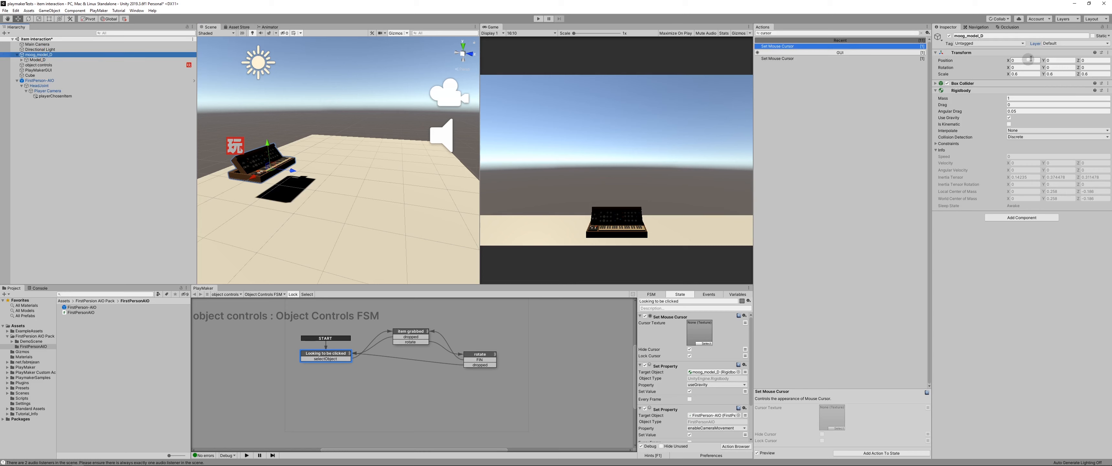
{"action": "left_click", "coordinate": [1048, 43]}
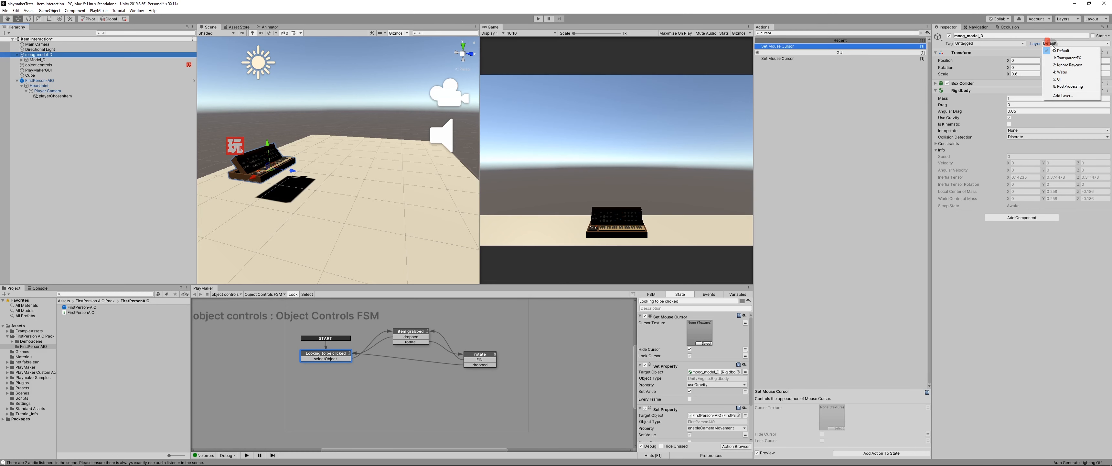
{"action": "left_click", "coordinate": [1061, 95]}
{"action": "left_click", "coordinate": [1022, 130]}
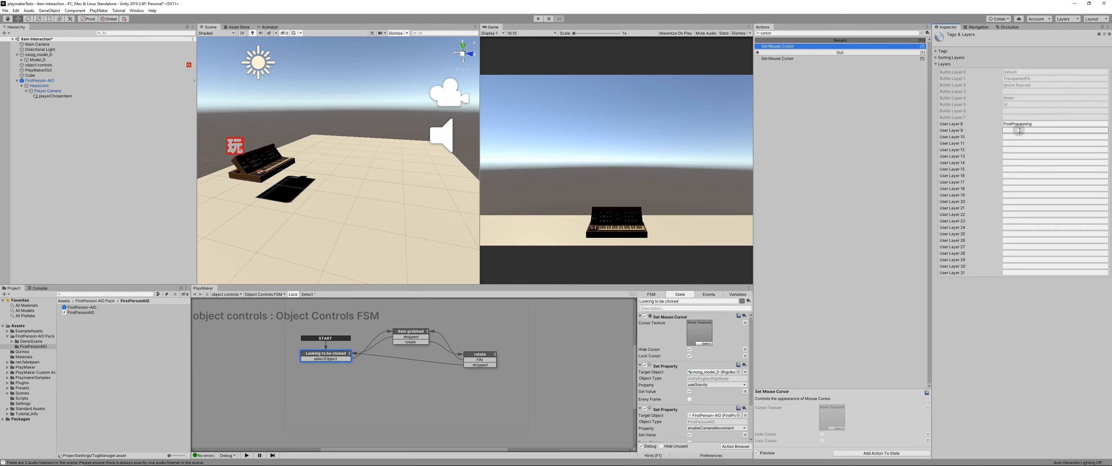
{"action": "type", "text": "grabbable"}
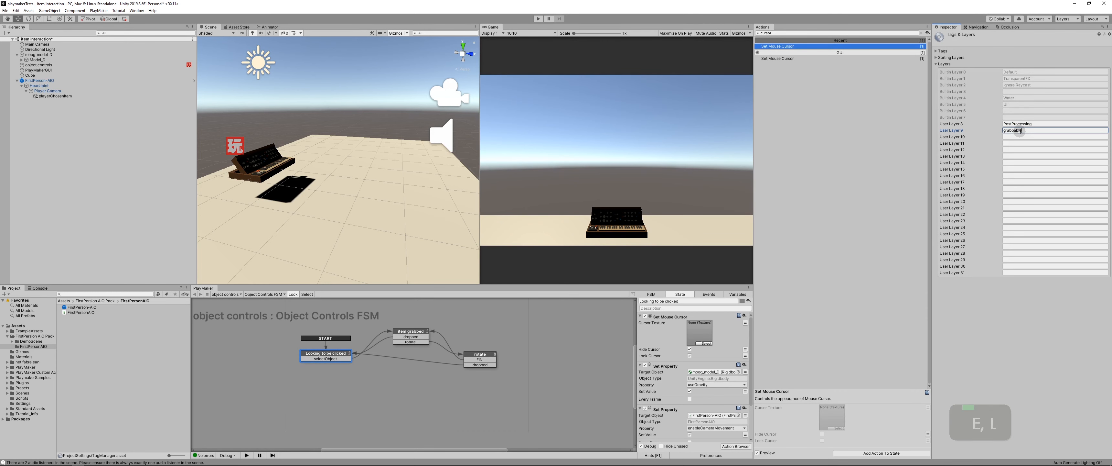
{"action": "key", "text": "Return"}
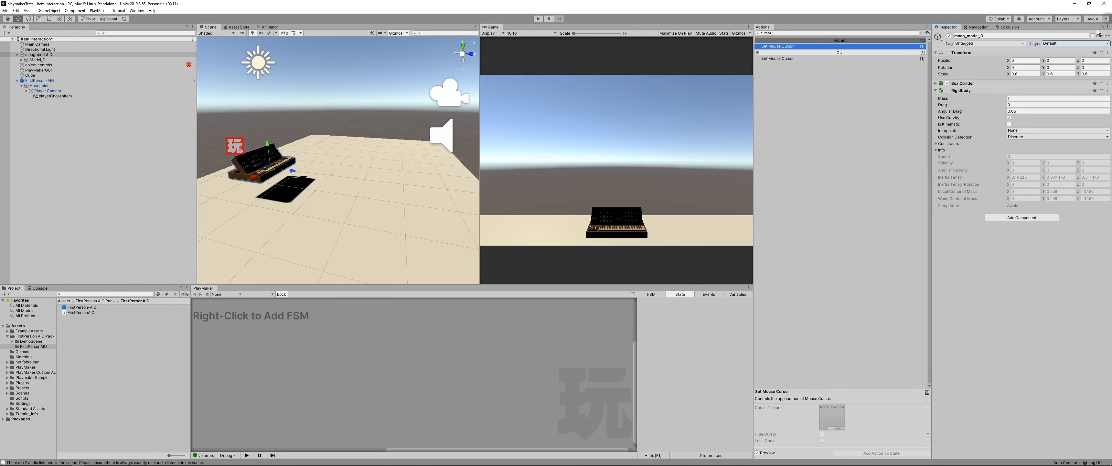
Step: Assign the grabbable layer to moog_model_D and all of its child objects
{"action": "left_click", "coordinate": [41, 55]}
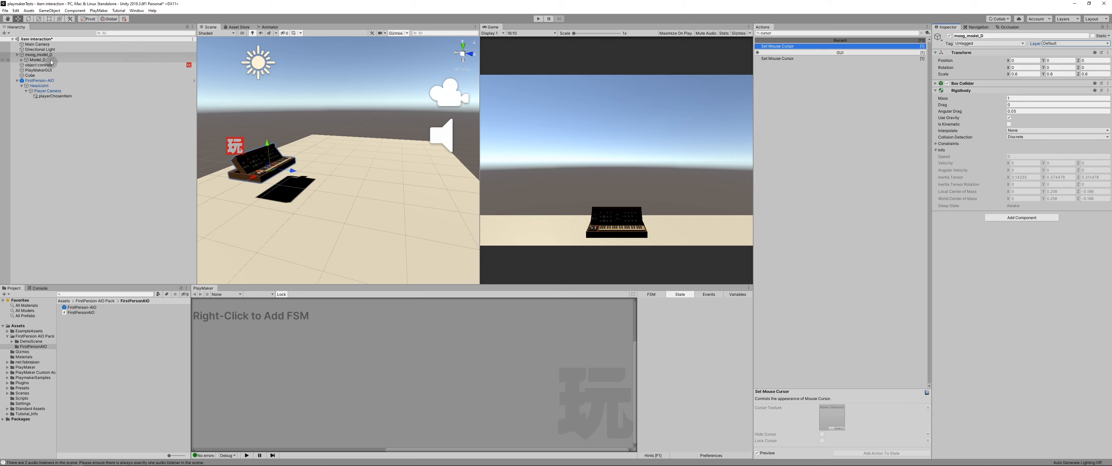
{"action": "left_click", "coordinate": [1054, 43]}
{"action": "left_click", "coordinate": [1068, 94]}
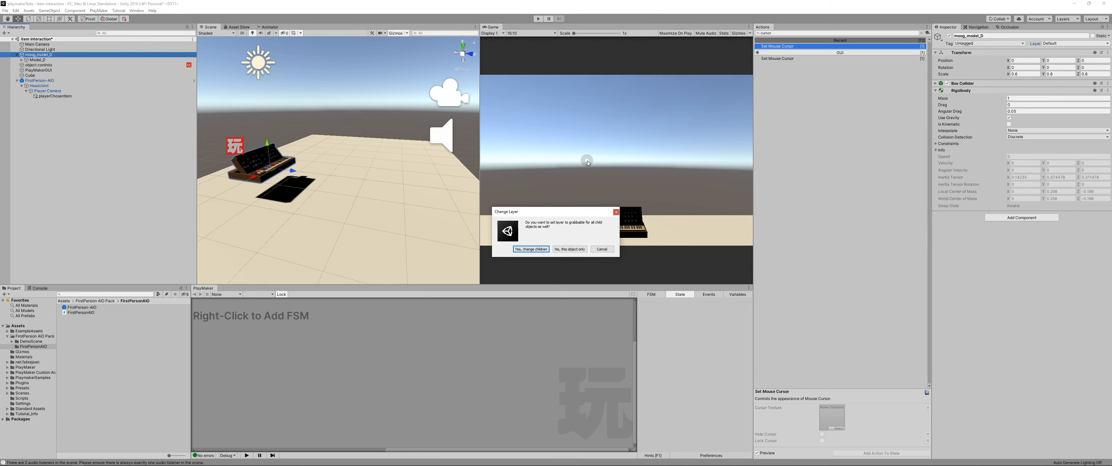
{"action": "left_click", "coordinate": [532, 249]}
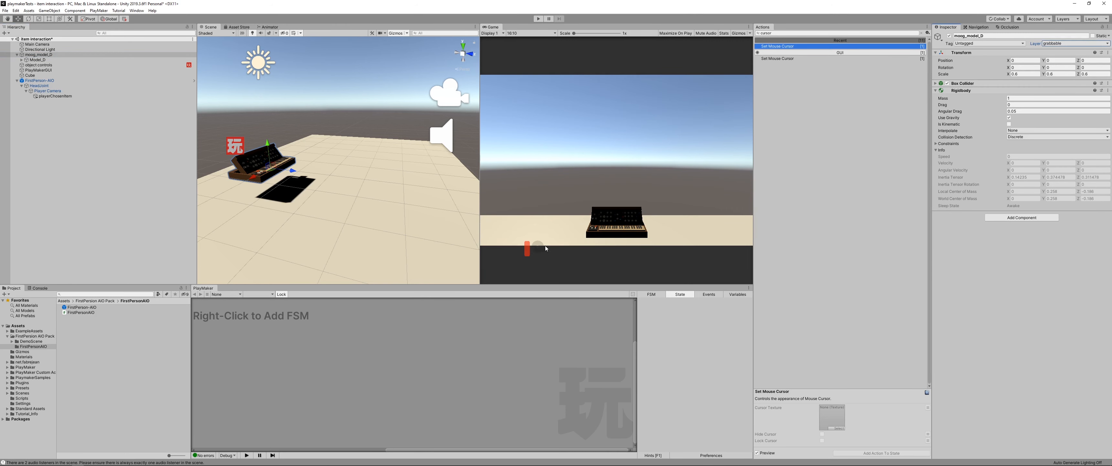
Step: In the item grabbed state of object controls, give Mouse Pick's Layer Mask one element set to the grabbable layer
{"action": "left_click", "coordinate": [38, 65]}
{"action": "scroll", "coordinate": [749, 354], "scroll_direction": "down", "scroll_amount": 5}
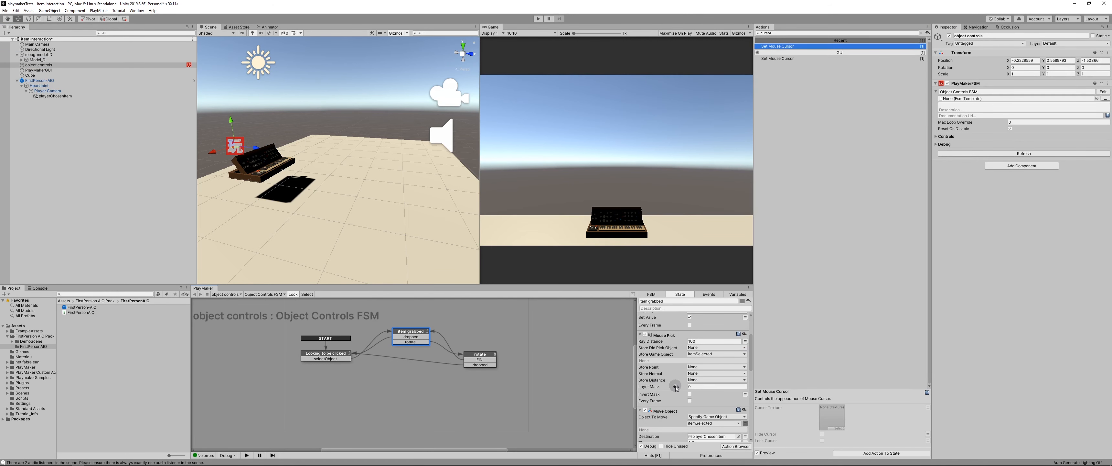
{"action": "left_click", "coordinate": [703, 387]}
{"action": "left_click", "coordinate": [690, 387]}
{"action": "key", "text": "Tab"}
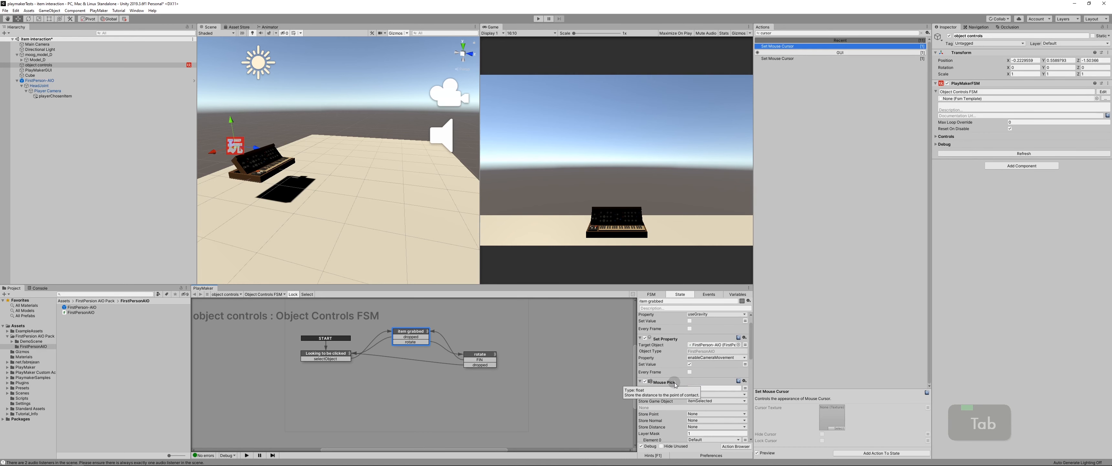
{"action": "scroll", "coordinate": [676, 385], "scroll_direction": "down", "scroll_amount": 3}
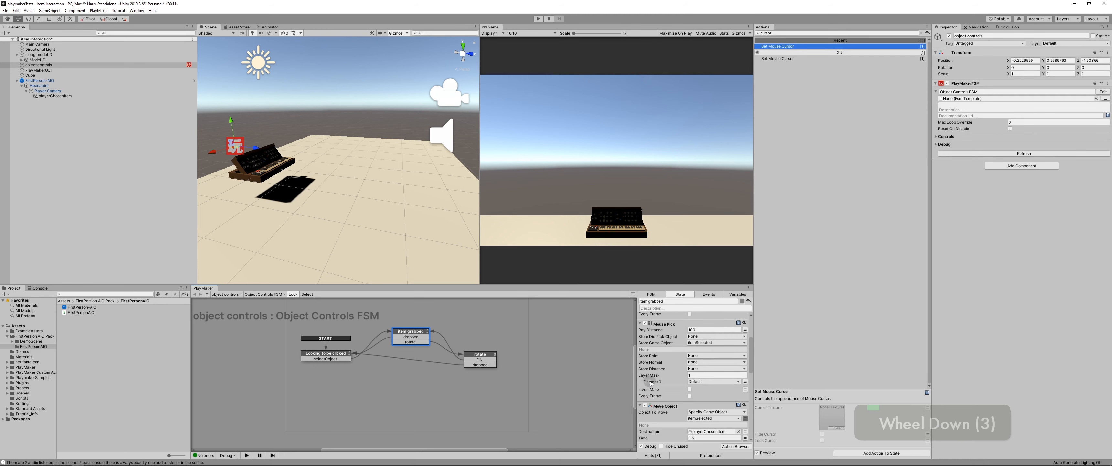
{"action": "left_click", "coordinate": [700, 382]}
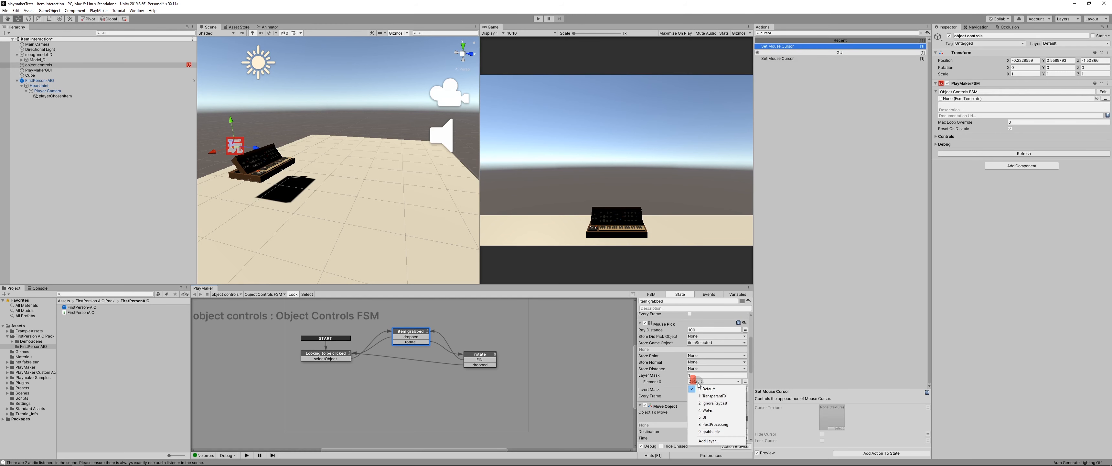
{"action": "left_click", "coordinate": [722, 431]}
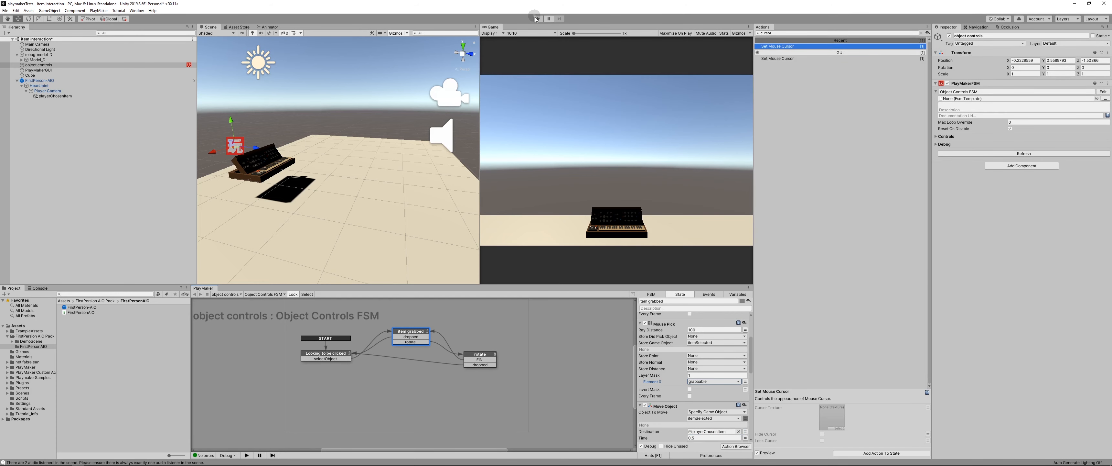
Step: Play-test grabbing, rotating and dropping the keyboard, and try to pick the empty floor with the grabbable layer mask
{"action": "left_click", "coordinate": [536, 19]}
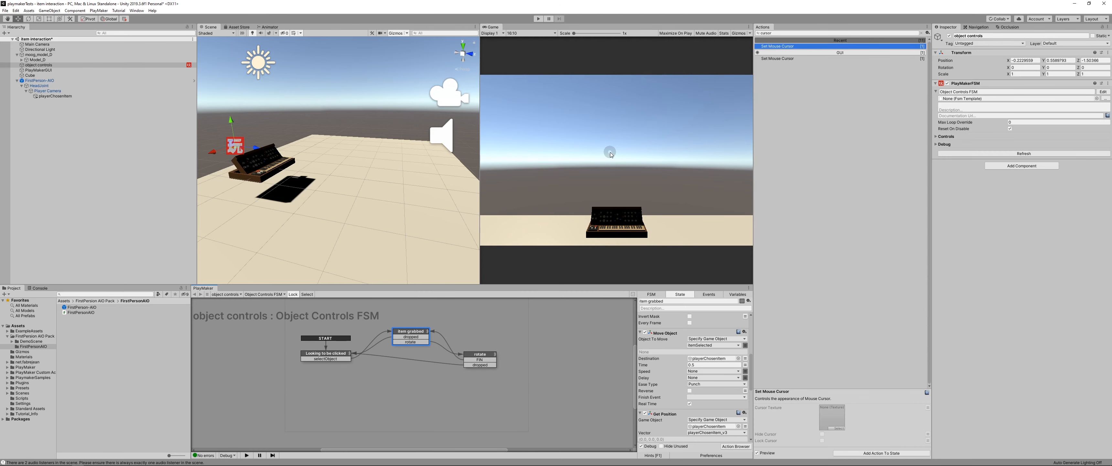
{"action": "left_click", "coordinate": [539, 19]}
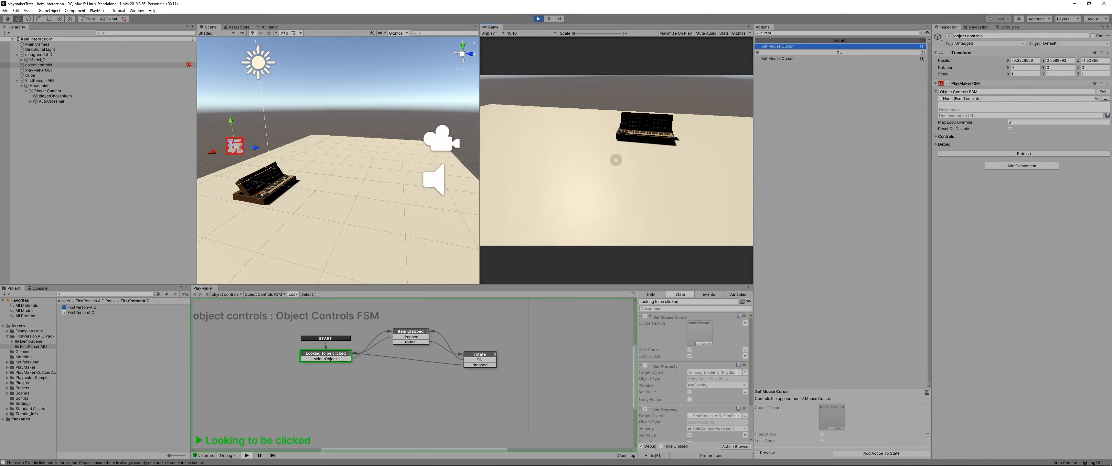
{"action": "left_click", "coordinate": [617, 160]}
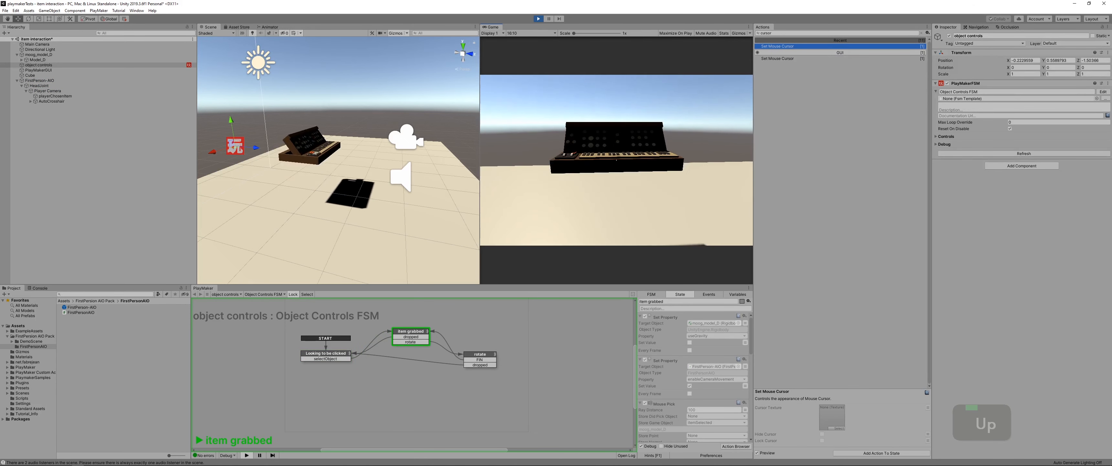
{"action": "left_click", "coordinate": [613, 169]}
{"action": "left_click", "coordinate": [617, 160]}
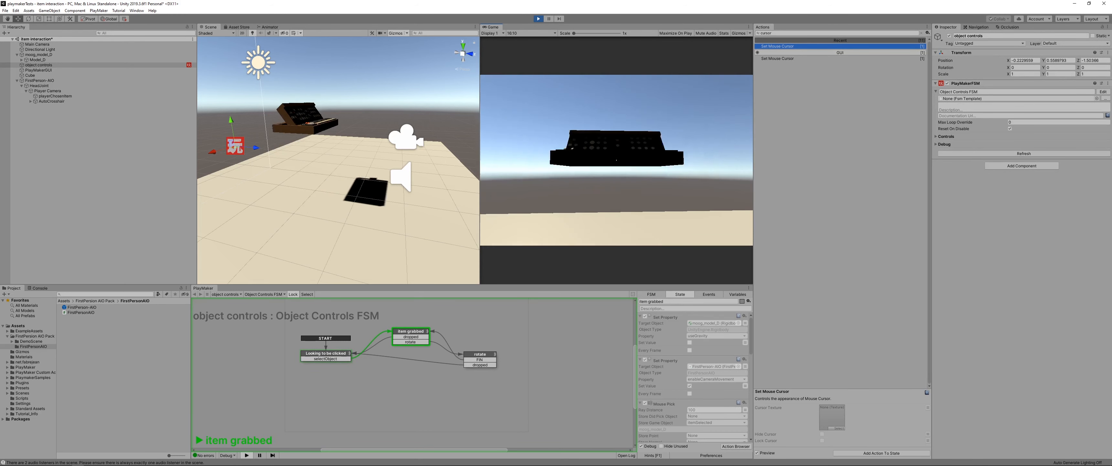
{"action": "right_click", "coordinate": [616, 159]}
{"action": "mouse_move", "coordinate": [616, 159]}
{"action": "right_mouse_down"}
{"action": "mouse_move", "coordinate": [626, 152]}
{"action": "mouse_move", "coordinate": [616, 159]}
{"action": "right_mouse_up"}
{"action": "left_click_drag", "start_coordinate": [616, 160], "coordinate": [616, 147]}
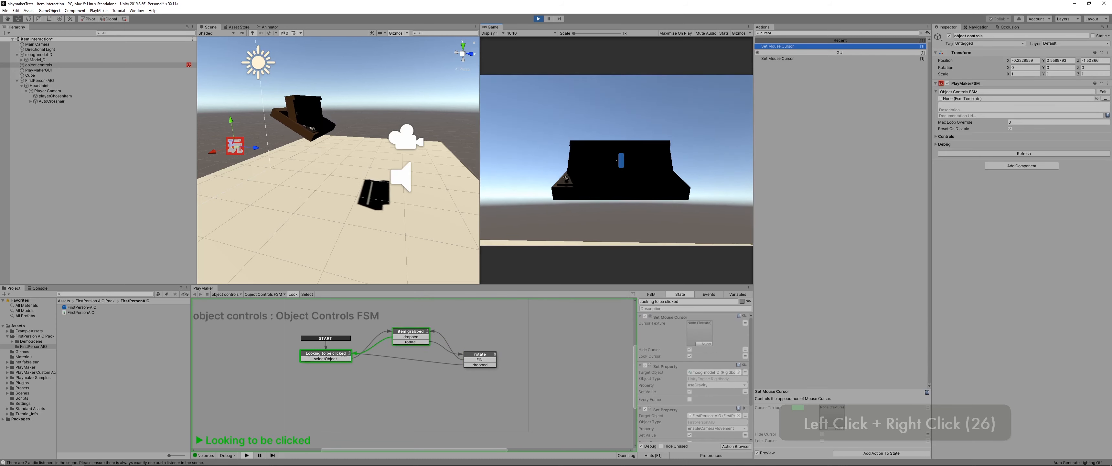
{"action": "left_click", "coordinate": [616, 159]}
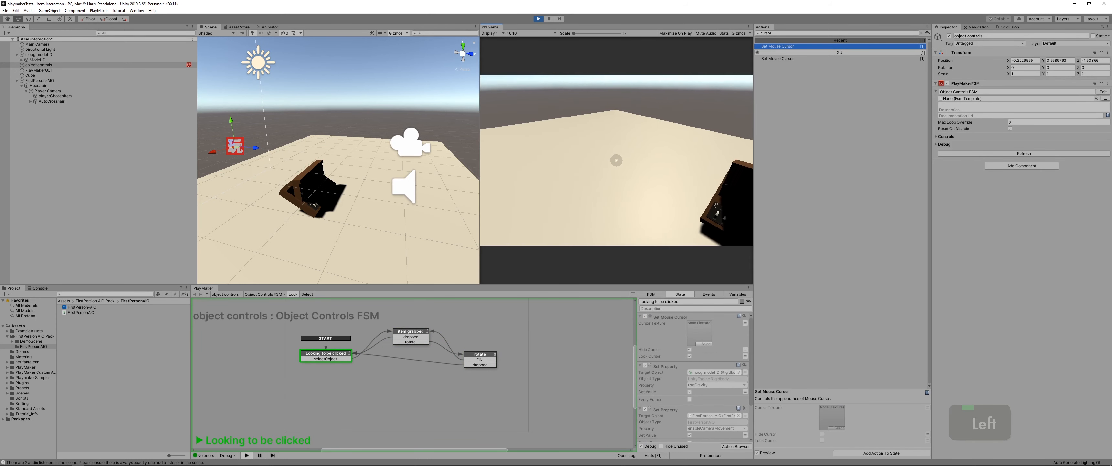
{"action": "left_click", "coordinate": [616, 160]}
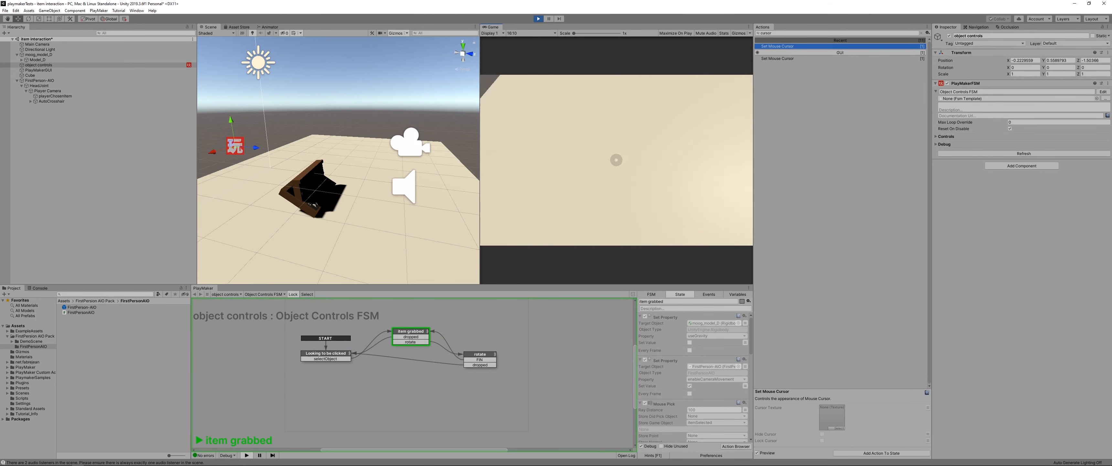
{"action": "key", "text": "Escape"}
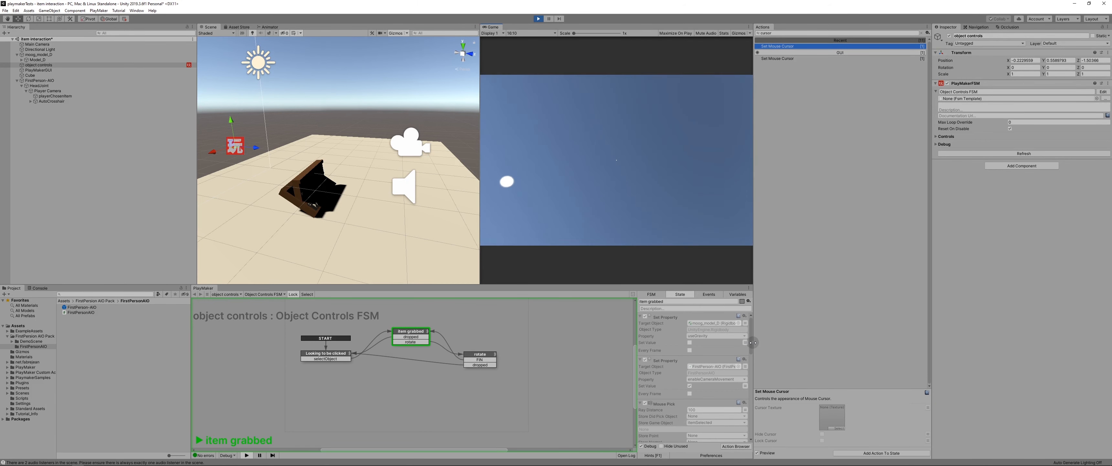
Step: Check the running item grabbed actions, stop play mode, and disable that state's Move Object action
{"action": "left_click_drag", "start_coordinate": [751, 343], "coordinate": [751, 368]}
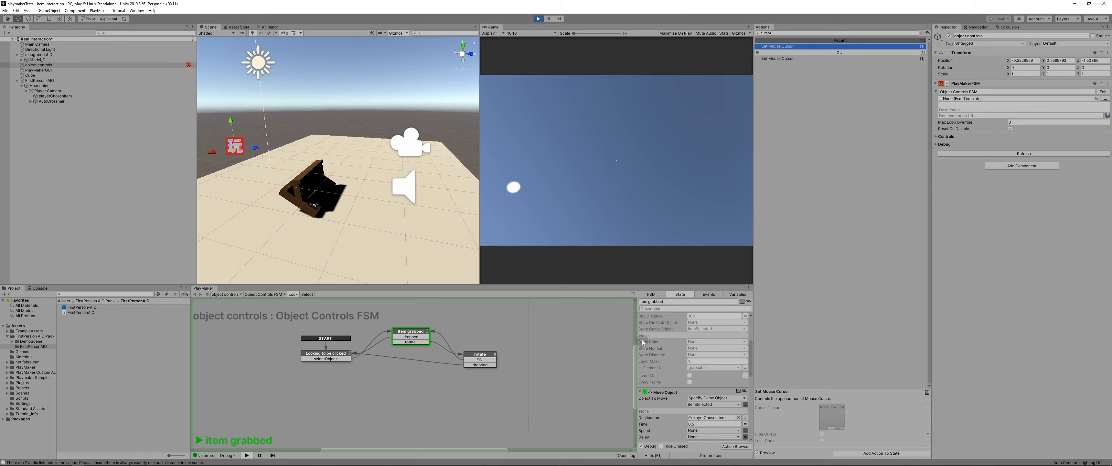
{"action": "scroll", "coordinate": [749, 369], "scroll_direction": "down", "scroll_amount": 3}
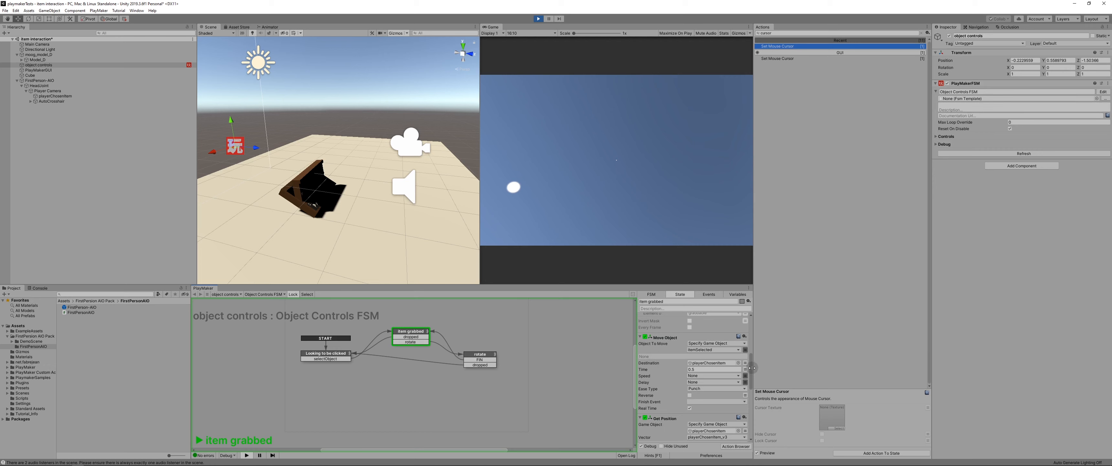
{"action": "left_click_drag", "start_coordinate": [750, 371], "coordinate": [751, 423]}
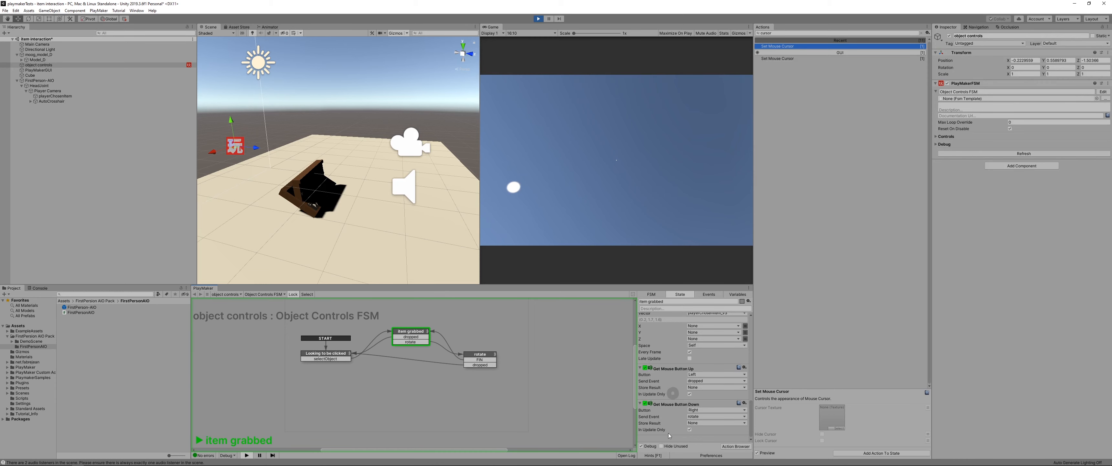
{"action": "left_click", "coordinate": [539, 20]}
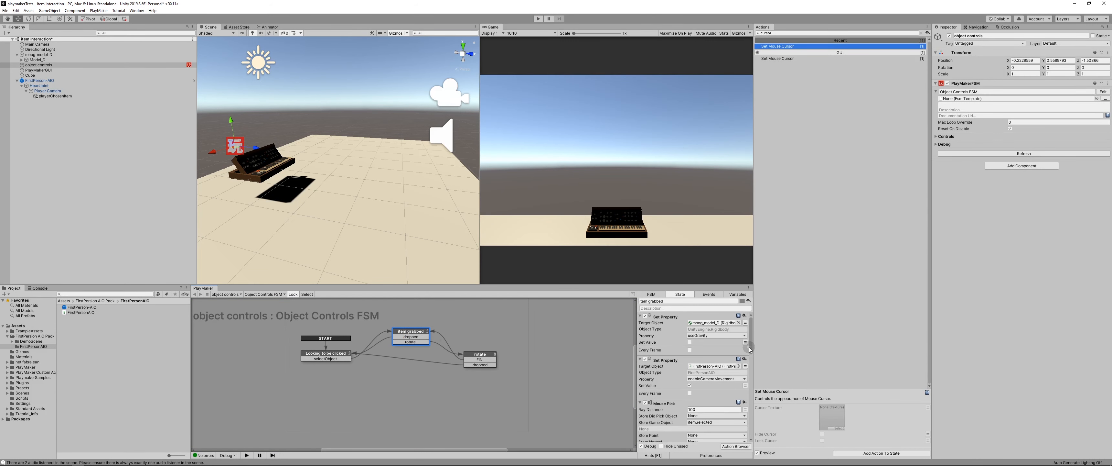
{"action": "scroll", "coordinate": [750, 348], "scroll_direction": "down", "scroll_amount": 8}
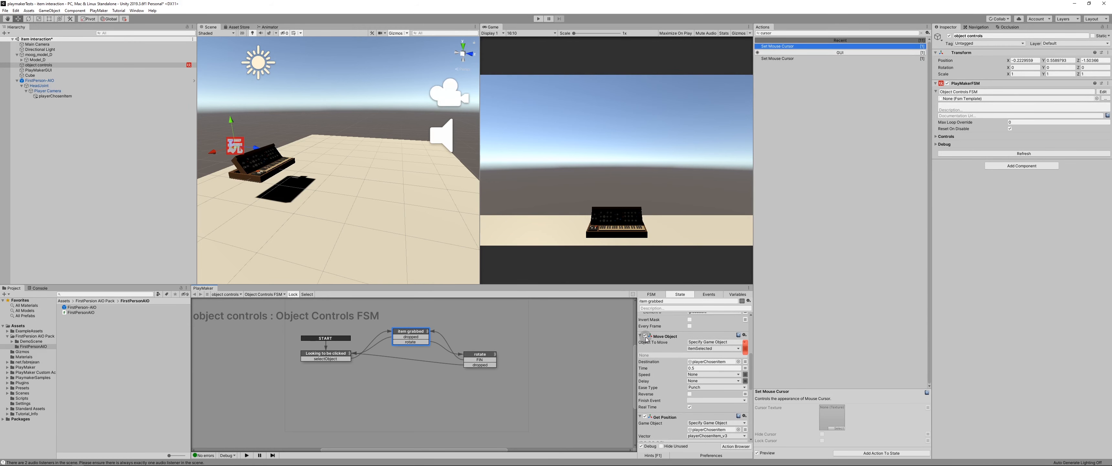
{"action": "left_click", "coordinate": [645, 335]}
Step: Play-test picking the empty floor and grabbing and dropping the keyboard with Move Object disabled
{"action": "left_click", "coordinate": [538, 19]}
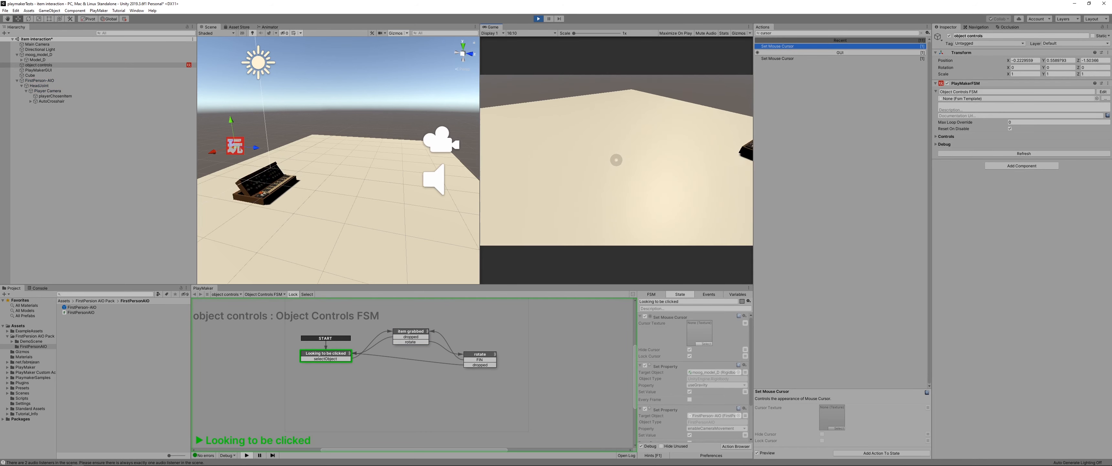
{"action": "left_click", "coordinate": [612, 160]}
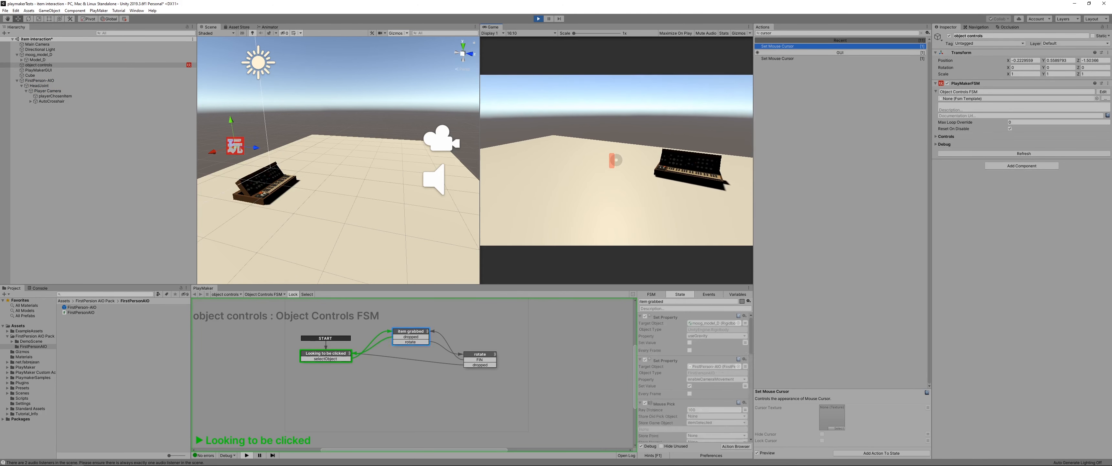
{"action": "left_click", "coordinate": [616, 159]}
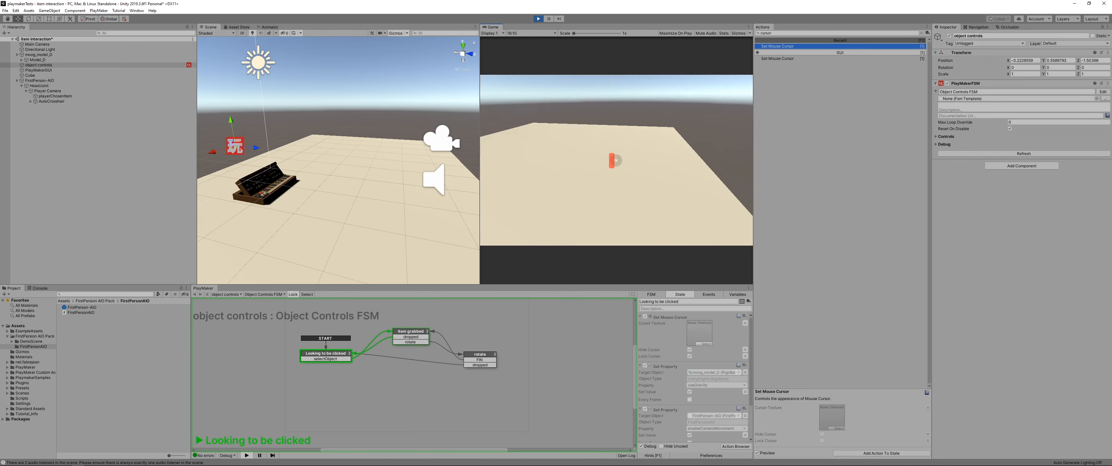
{"action": "left_click", "coordinate": [616, 159]}
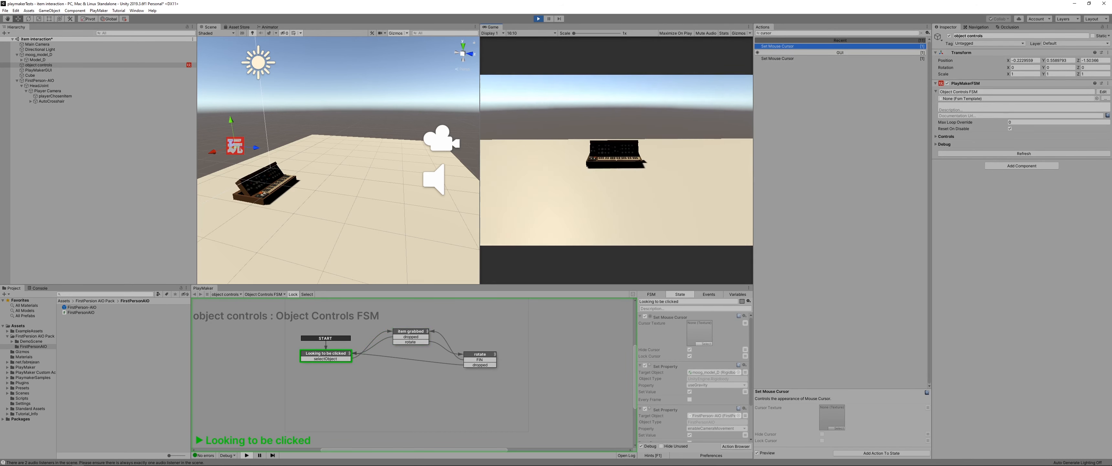
{"action": "left_click", "coordinate": [616, 159]}
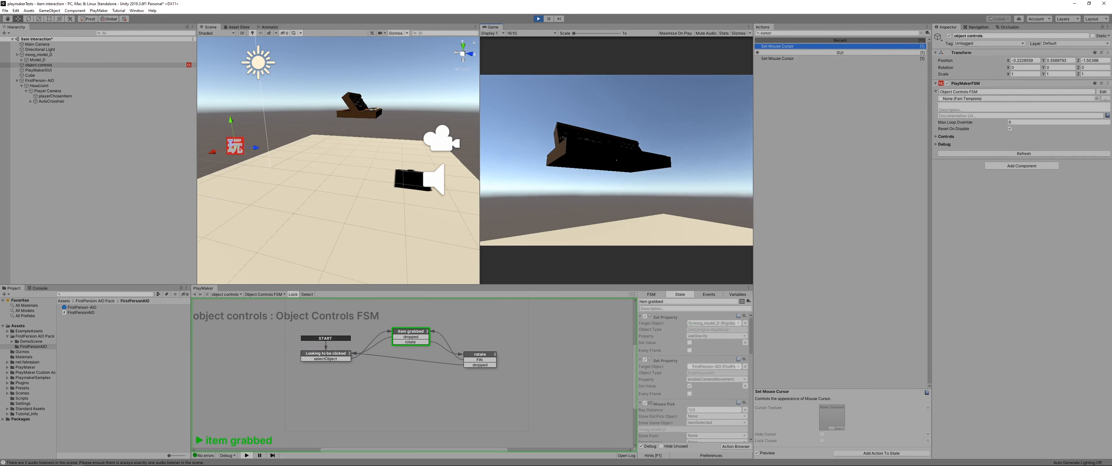
{"action": "left_click", "coordinate": [616, 160]}
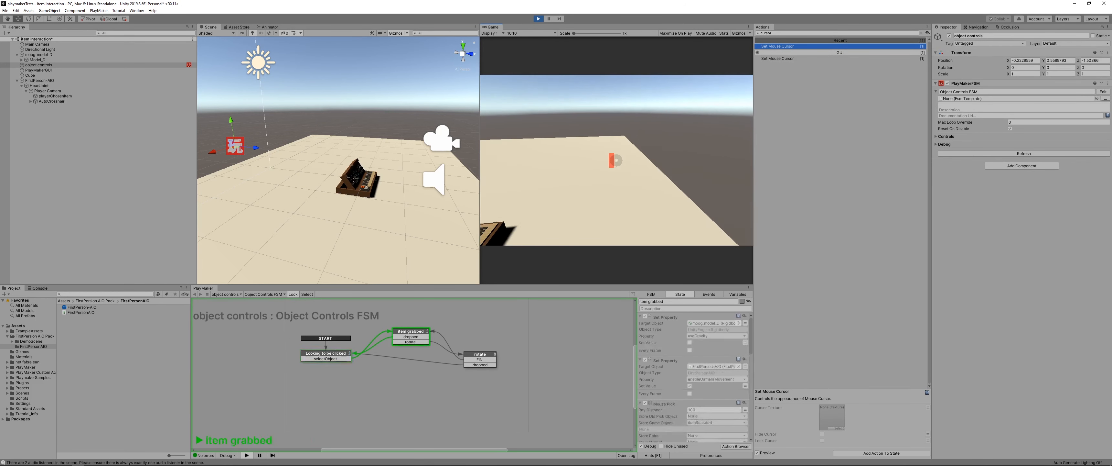
{"action": "left_click", "coordinate": [616, 161]}
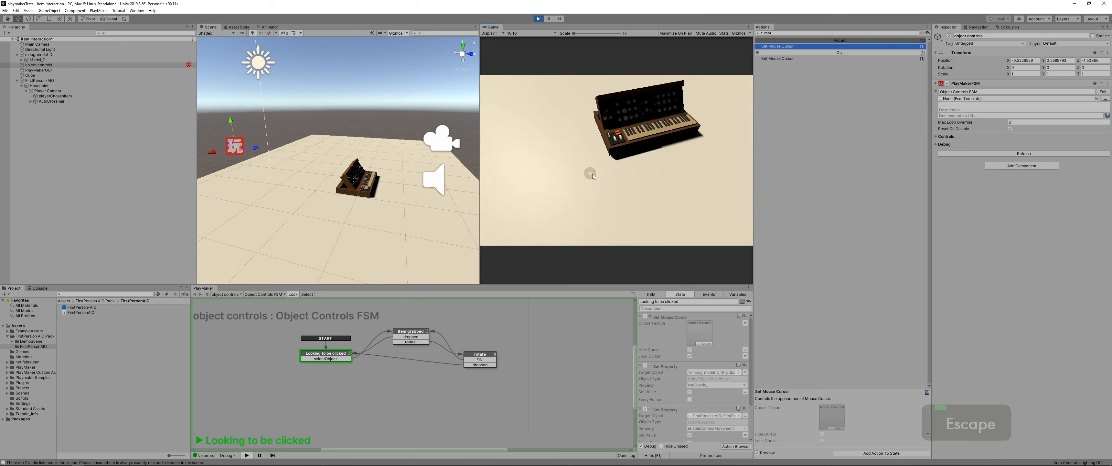
Step: Walk the player around the dropped keyboard to test movement and view, ending with play mode stopped
{"action": "key", "text": "Left"}
{"action": "key", "text": "Up"}
{"action": "key", "text": "Right"}
{"action": "key", "text": "Up"}
{"action": "key", "text": "Down"}
{"action": "key", "text": "Right"}
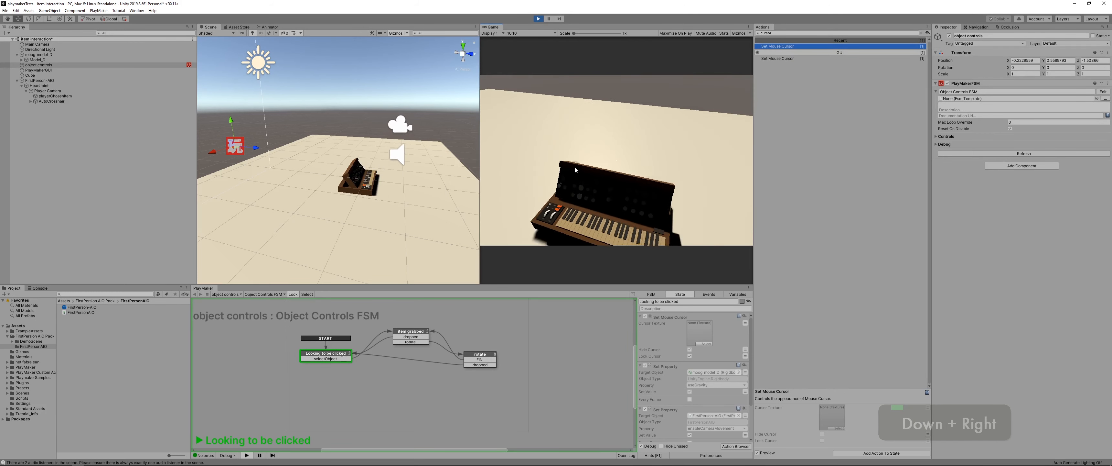
{"action": "key", "text": "Left"}
{"action": "key", "text": "Up"}
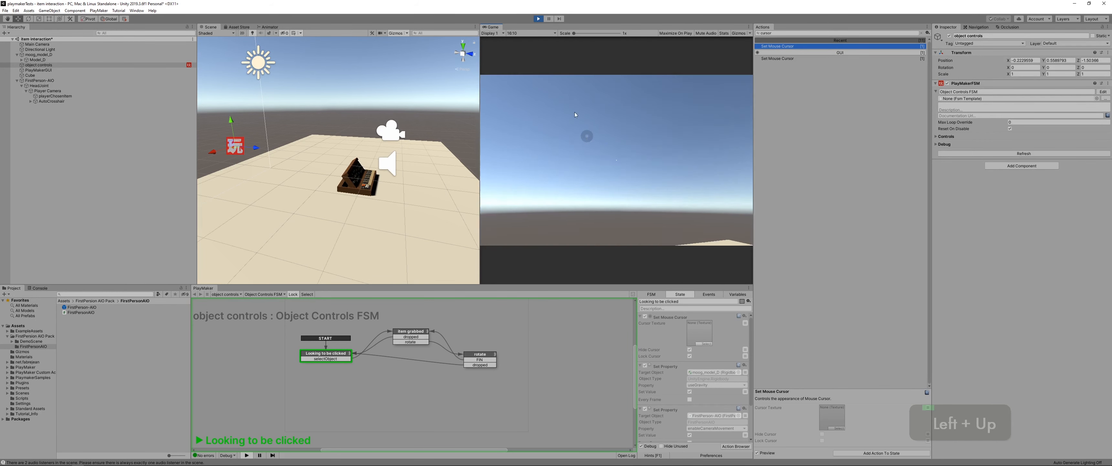
{"action": "left_click", "coordinate": [539, 19]}
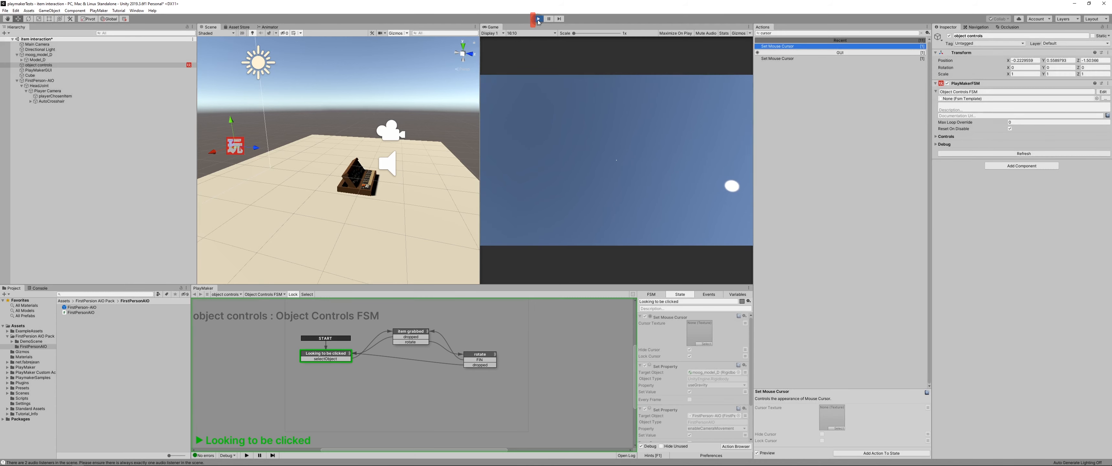
Step: Review the action settings of the item grabbed and Looking to be clicked states
{"action": "left_click_drag", "start_coordinate": [753, 349], "coordinate": [752, 380]}
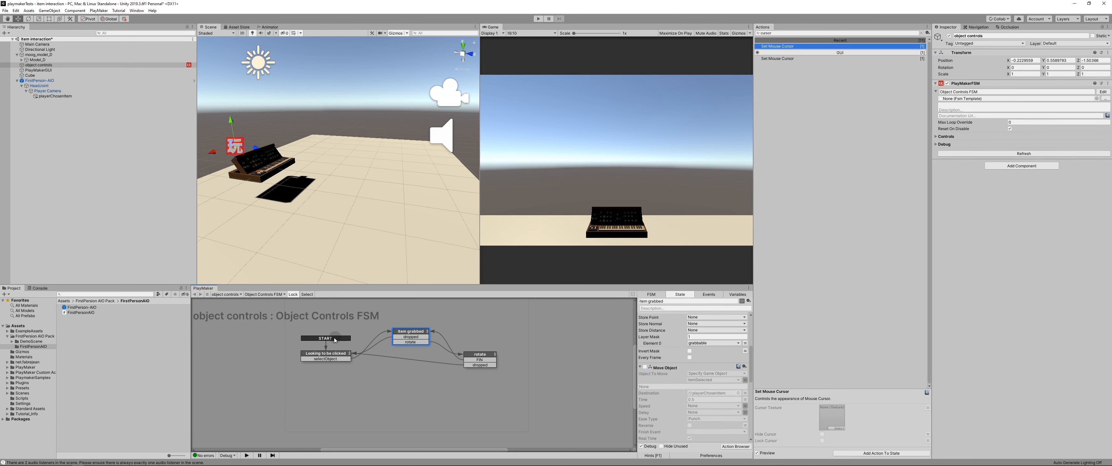
{"action": "left_click_drag", "start_coordinate": [751, 366], "coordinate": [751, 373]}
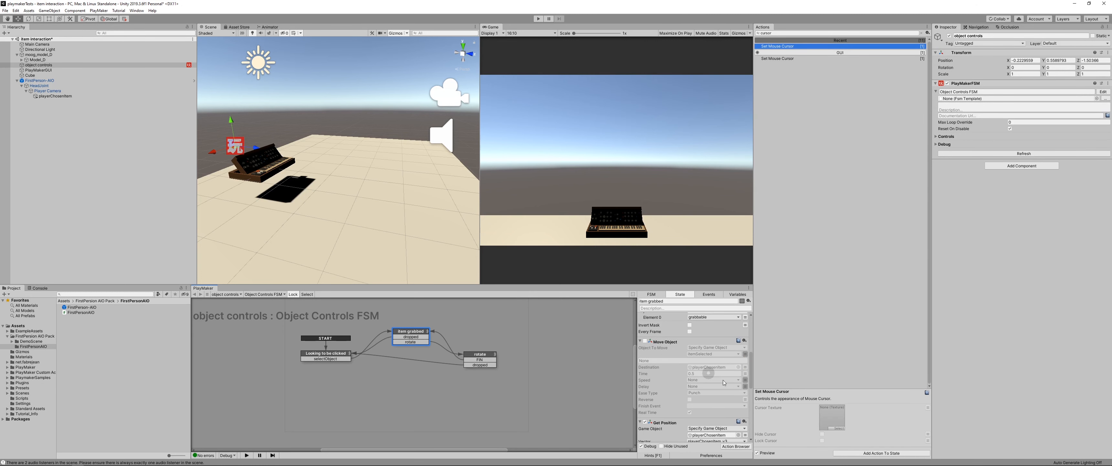
{"action": "scroll", "coordinate": [691, 389], "scroll_direction": "down", "scroll_amount": 3}
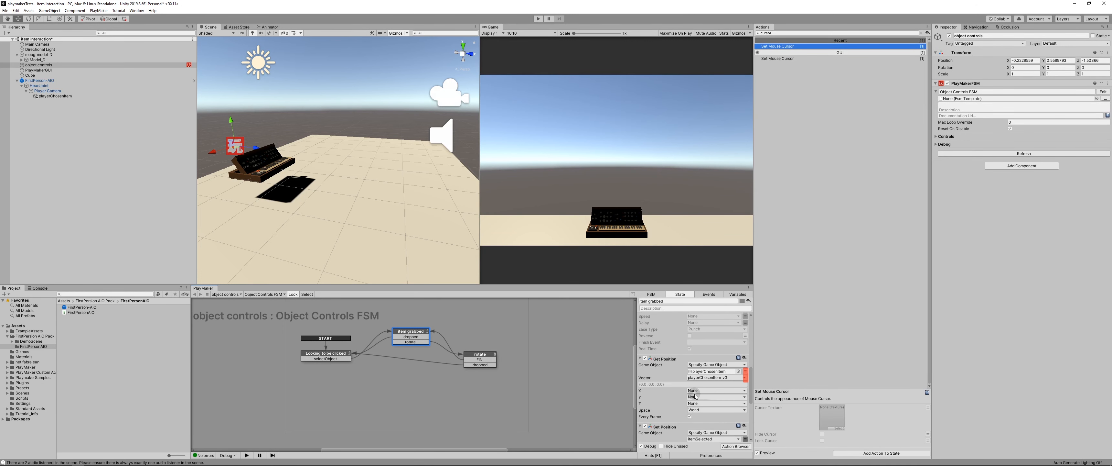
{"action": "scroll", "coordinate": [695, 396], "scroll_direction": "down", "scroll_amount": 2}
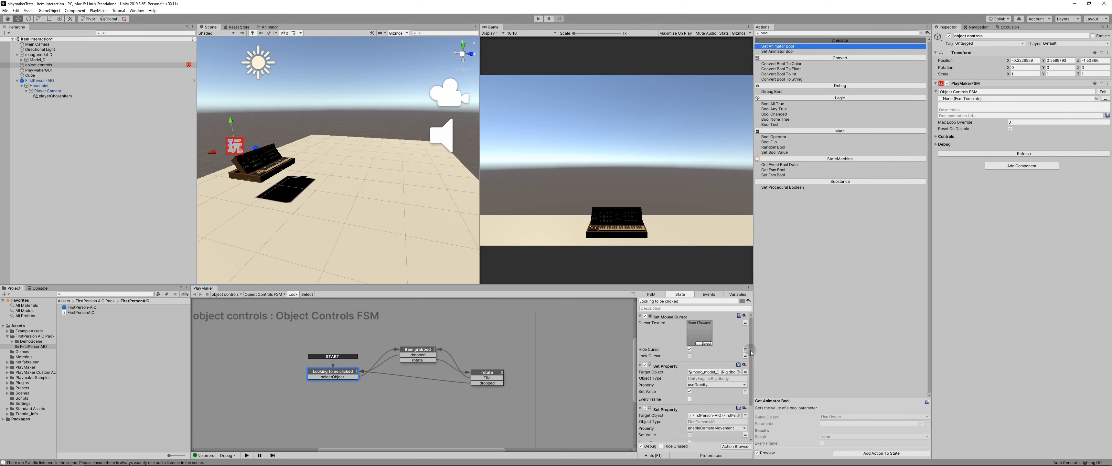
{"action": "scroll", "coordinate": [752, 351], "scroll_direction": "down", "scroll_amount": 2}
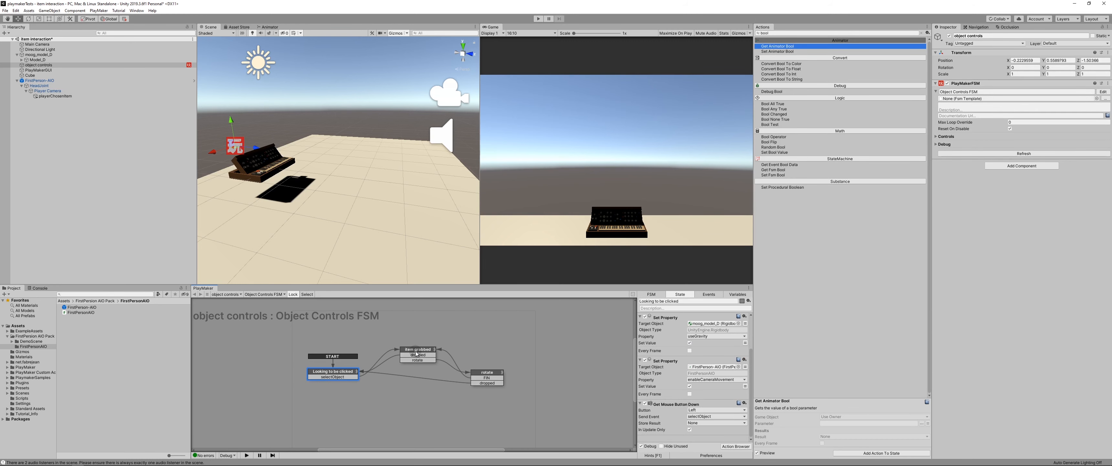
{"action": "left_click", "coordinate": [417, 354]}
Step: Start play mode, walk up to the keyboard, and test grabbing, rotating and dropping it
{"action": "left_click", "coordinate": [539, 19]}
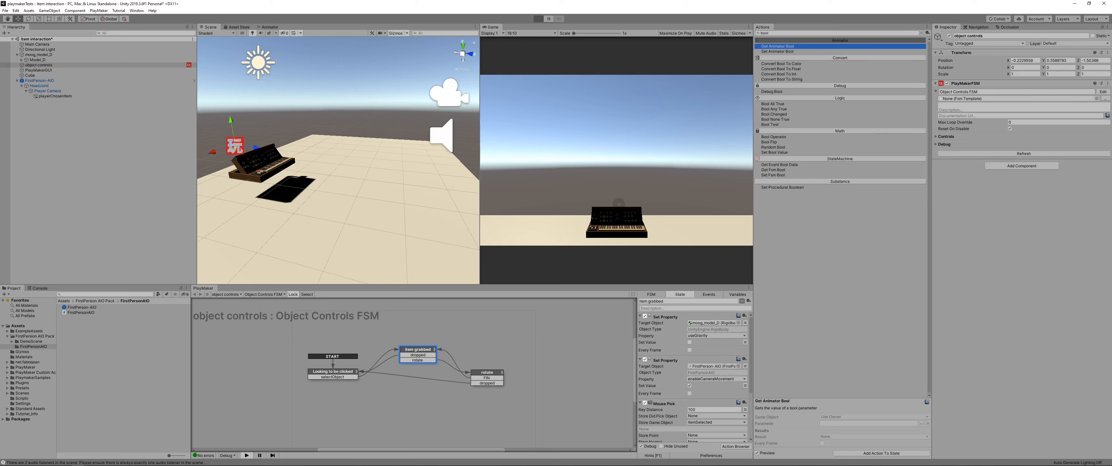
{"action": "key", "text": "Up"}
{"action": "key", "text": "Right"}
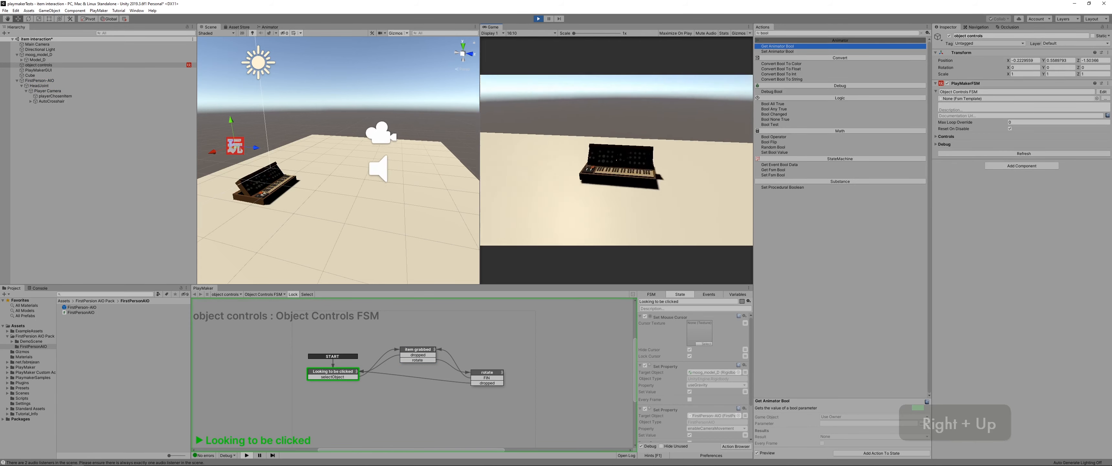
{"action": "left_click", "coordinate": [616, 160]}
{"action": "right_click_drag", "start_coordinate": [617, 160], "coordinate": [616, 159]}
{"action": "key", "text": "Down"}
{"action": "key", "text": "Right"}
{"action": "left_click", "coordinate": [616, 160]}
Step: Walk around the dropped keyboard and test grabbing, turning and releasing it again from another side
{"action": "key", "text": "Right"}
{"action": "key", "text": "Up"}
{"action": "key", "text": "Down"}
{"action": "key", "text": "Right"}
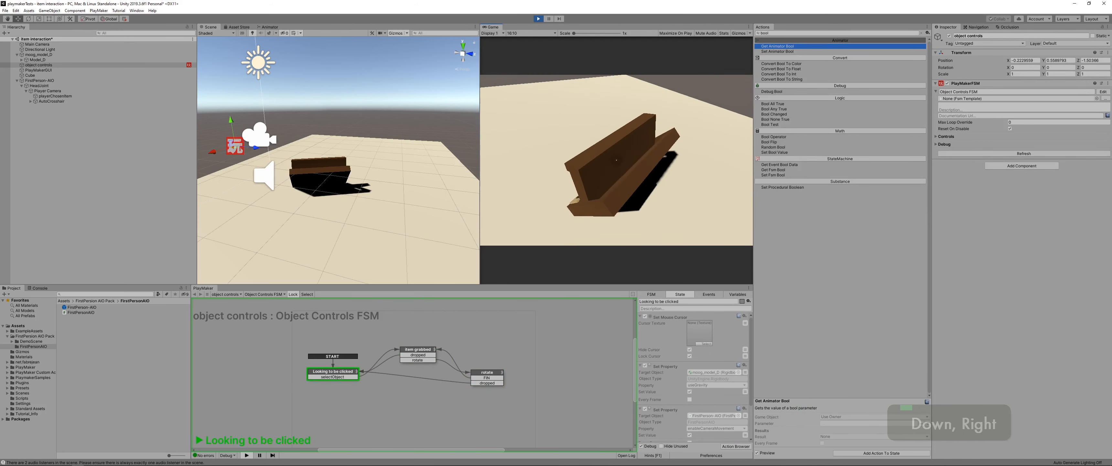
{"action": "left_click", "coordinate": [616, 159]}
{"action": "right_click_drag", "start_coordinate": [617, 160], "coordinate": [616, 160]}
{"action": "key", "text": "Down"}
{"action": "key", "text": "Right"}
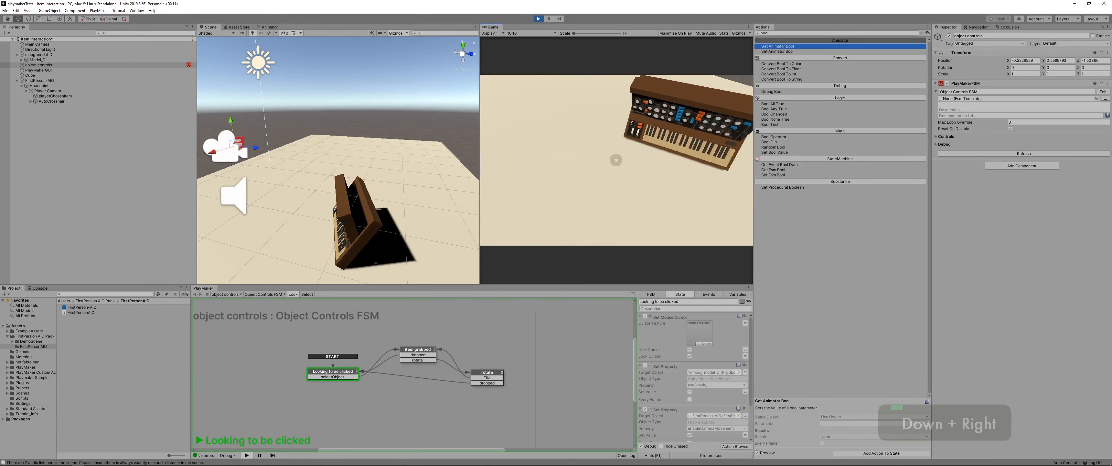